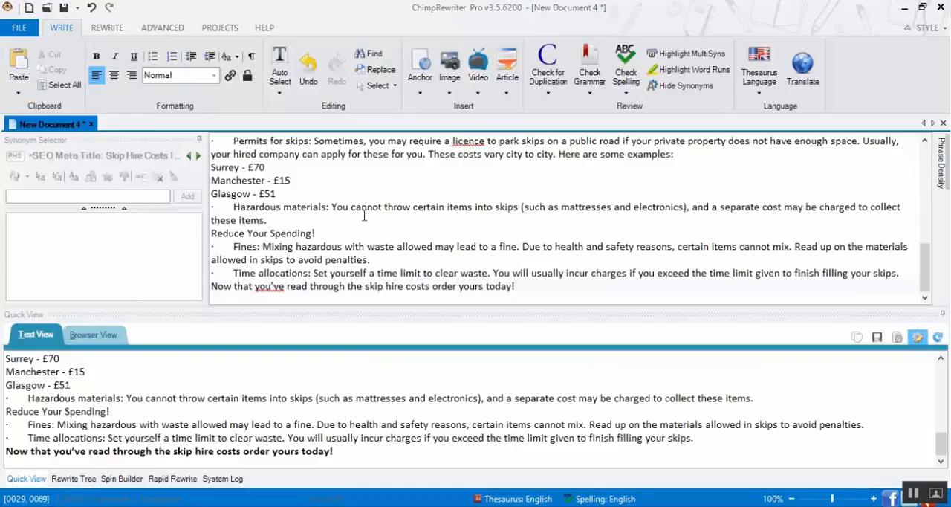
Cut the whole article, paste it back as plain text, and add a blank line below the Word Count line
{"action": "key", "text": "ctrl+a"}
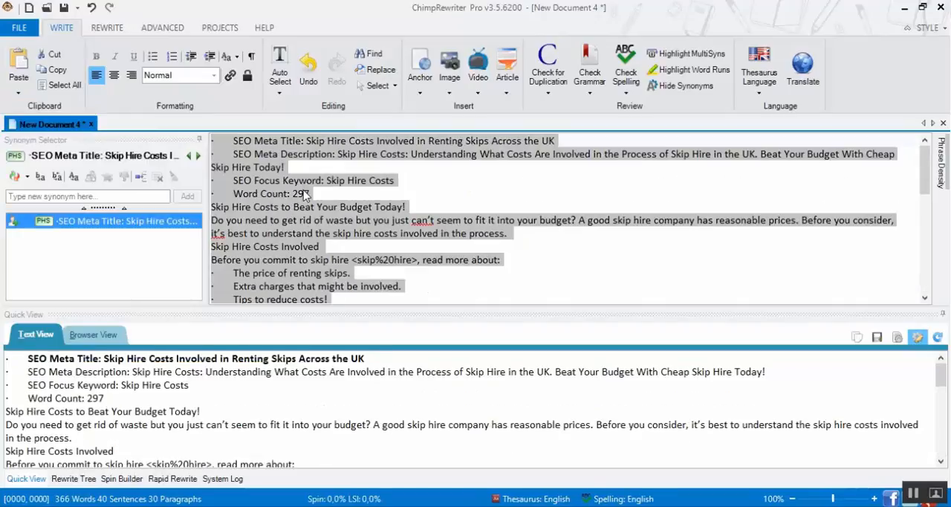
{"action": "key", "text": "ctrl+x"}
{"action": "left_click", "coordinate": [18, 93]}
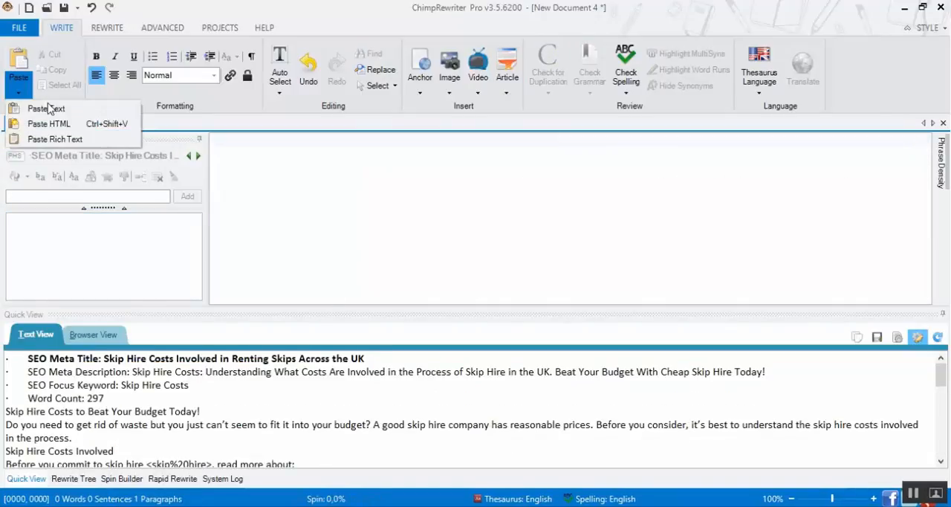
{"action": "left_click", "coordinate": [56, 104]}
{"action": "scroll", "coordinate": [446, 227], "scroll_direction": "up", "scroll_amount": 8}
{"action": "scroll", "coordinate": [475, 232], "scroll_direction": "up", "scroll_amount": 1}
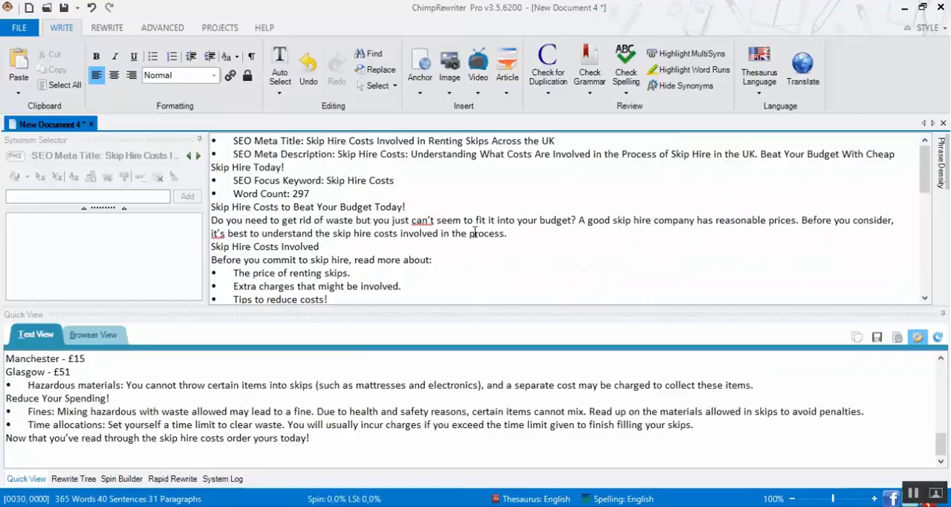
{"action": "left_click", "coordinate": [317, 194]}
{"action": "key", "text": "Return"}
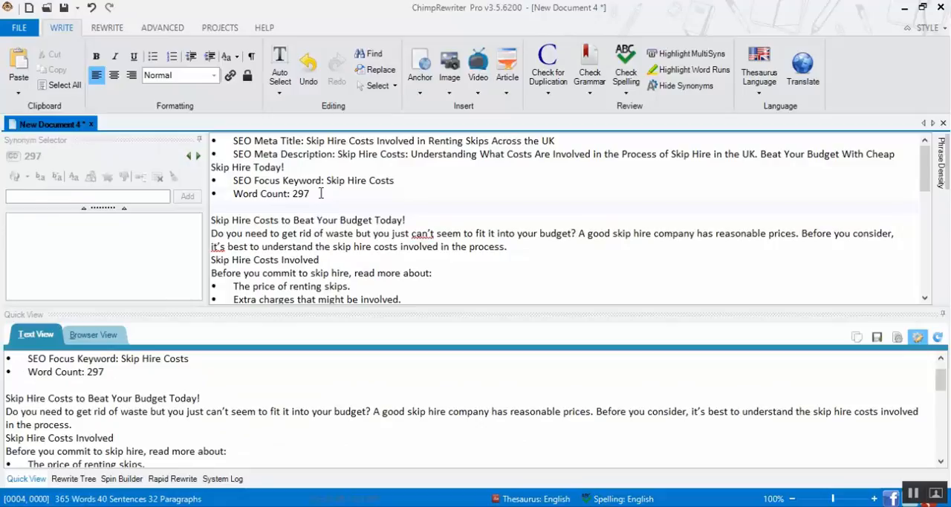
Replace all curly apostrophes in the article with straight apostrophes (')
{"action": "left_click", "coordinate": [429, 233]}
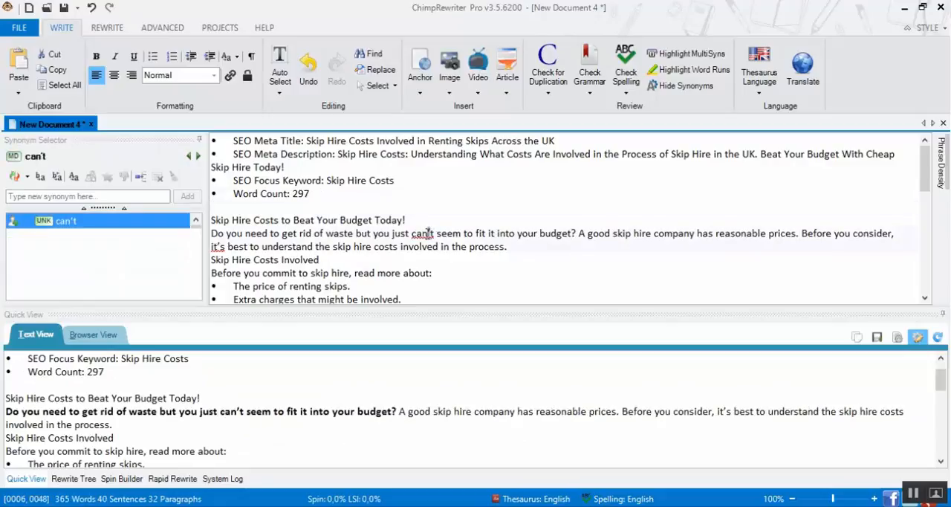
{"action": "key", "text": "ctrl+f"}
{"action": "left_click", "coordinate": [165, 281]}
{"action": "left_click", "coordinate": [159, 325]}
{"action": "type", "text": "'"}
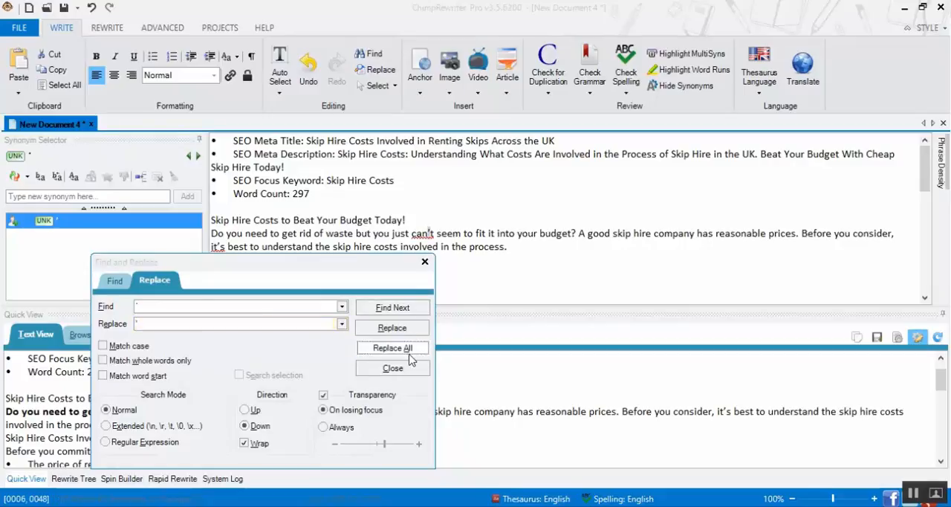
{"action": "left_click", "coordinate": [393, 348]}
{"action": "left_click", "coordinate": [262, 389]}
{"action": "left_click", "coordinate": [392, 368]}
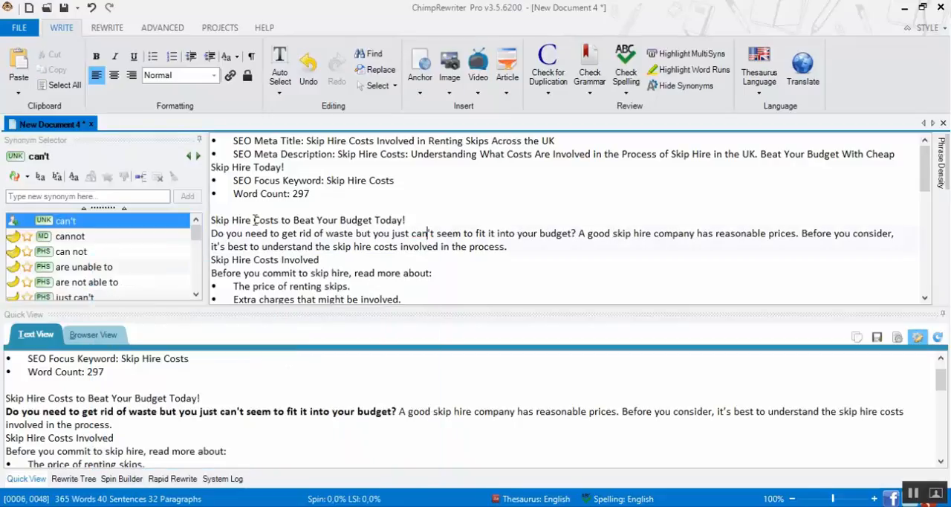
Make the labels "SEO Meta Title:" and "SEO Meta Description:" bold
{"action": "left_click", "coordinate": [345, 155]}
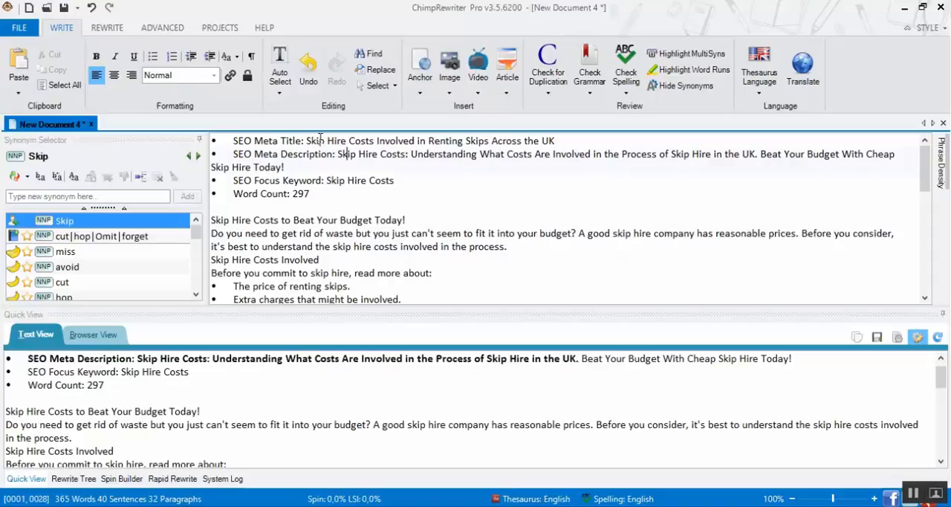
{"action": "left_click_drag", "start_coordinate": [308, 140], "coordinate": [230, 140]}
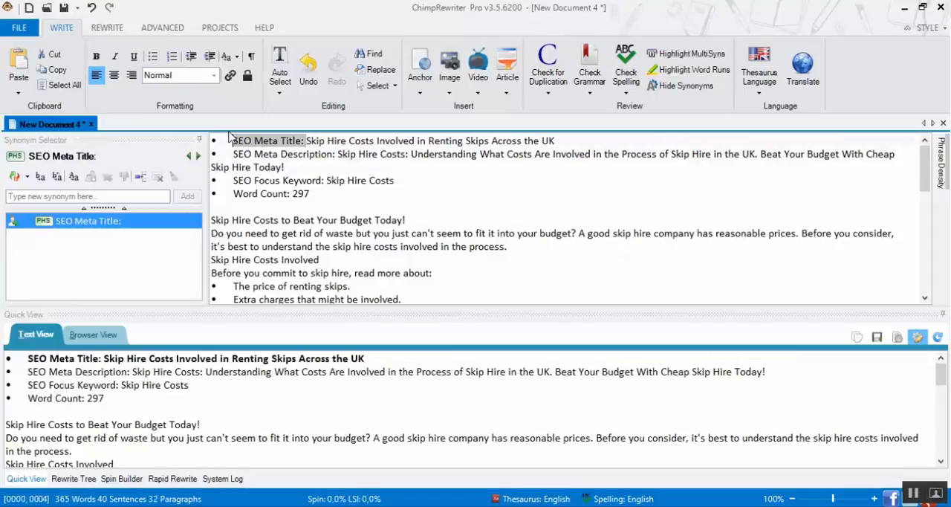
{"action": "key", "text": "ctrl+b"}
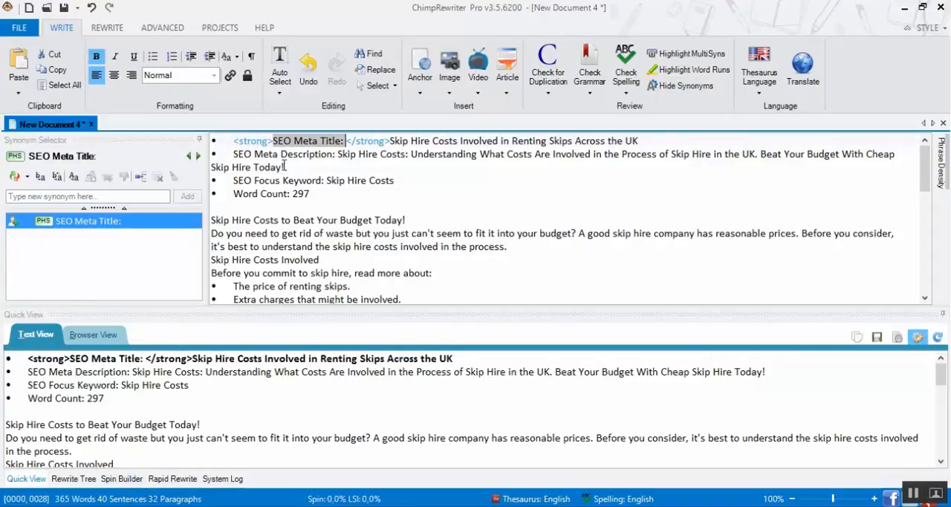
{"action": "left_click", "coordinate": [280, 155]}
{"action": "left_click_drag", "start_coordinate": [234, 155], "coordinate": [334, 154]}
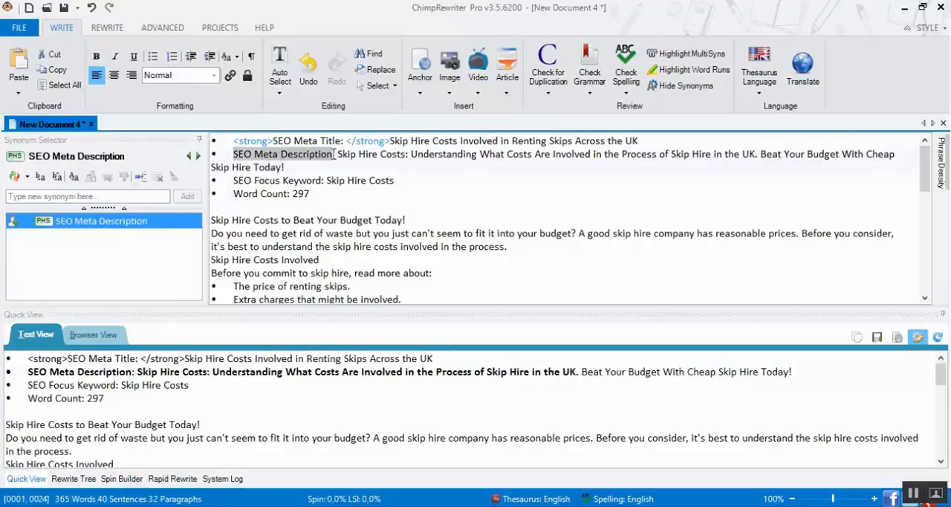
{"action": "key", "text": "ctrl+b"}
Replace the SEO Focus Keyword and Word Count lines with a separator line of equals signs
{"action": "left_click", "coordinate": [309, 193]}
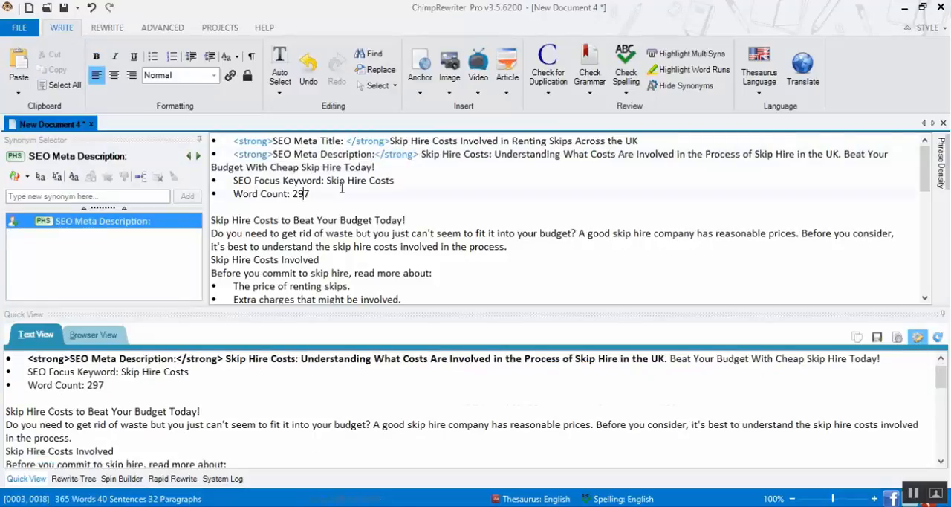
{"action": "key", "text": "shift+Up"}
{"action": "key", "text": "shift+Home"}
{"action": "key", "text": "BackSpace"}
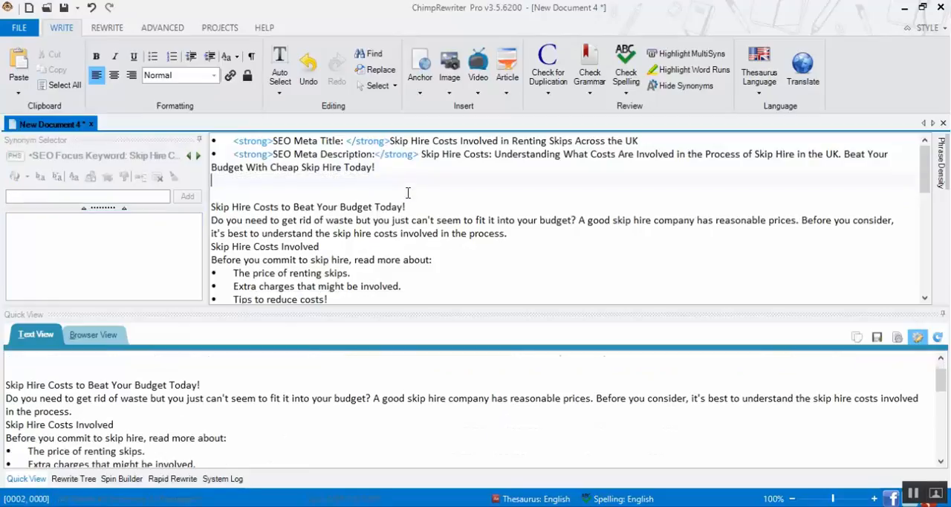
{"action": "type", "text": "=============================="}
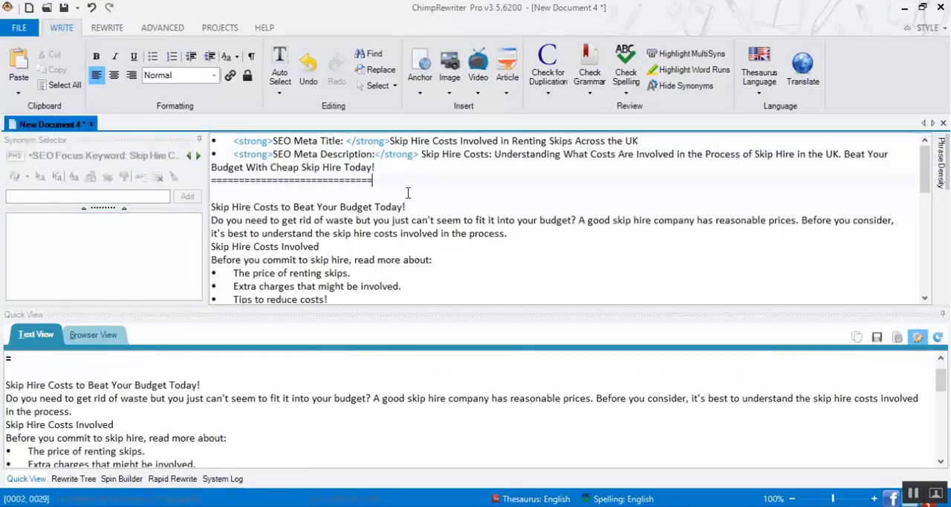
Format the title line "Skip Hire Costs to Beat Your Budget Today!" as Heading 1
{"action": "left_click", "coordinate": [414, 208]}
{"action": "key", "text": "shift+Home"}
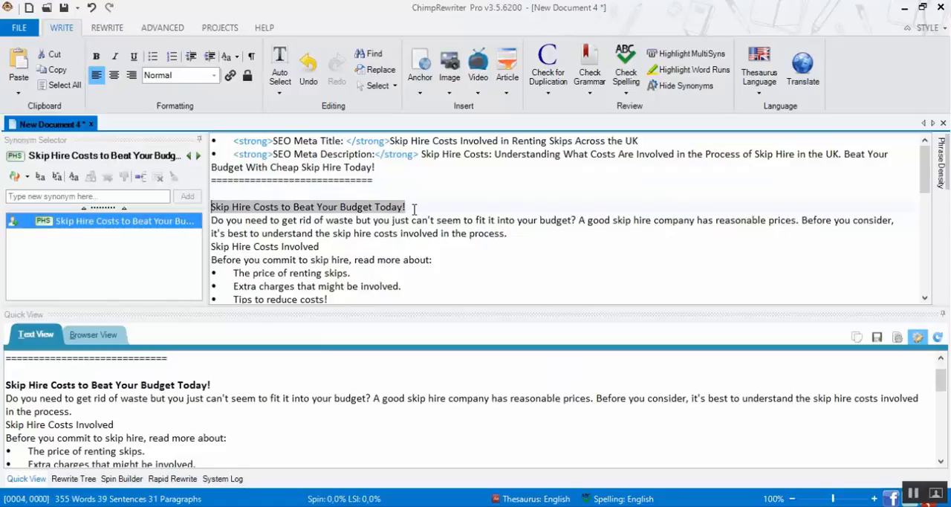
{"action": "left_click", "coordinate": [191, 77]}
{"action": "left_click", "coordinate": [184, 107]}
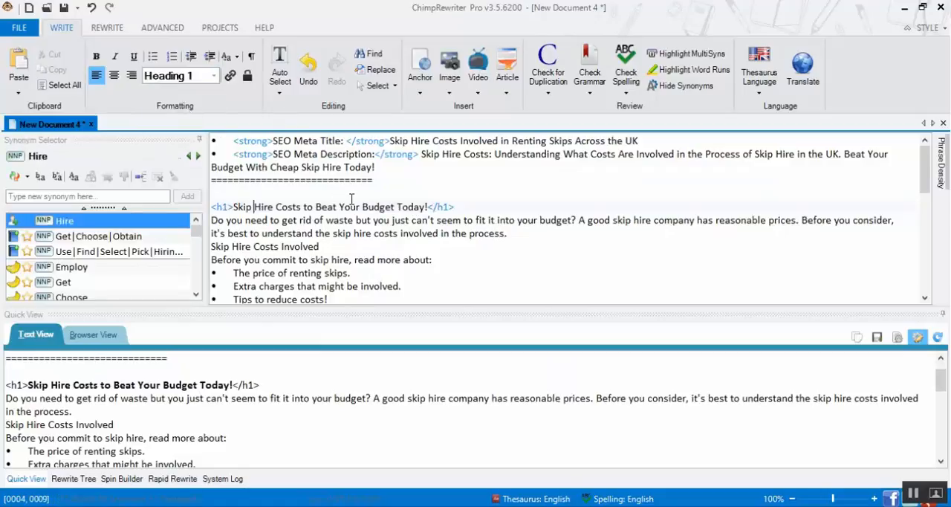
Format the line "Skip Hire Costs Involved" as Heading 2
{"action": "left_click", "coordinate": [334, 246]}
{"action": "key", "text": "shift+Home"}
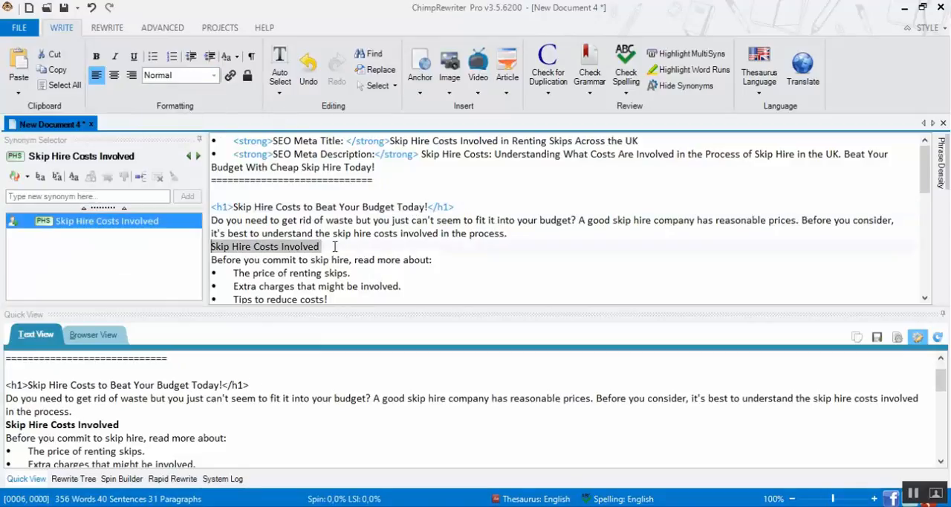
{"action": "left_click", "coordinate": [191, 76]}
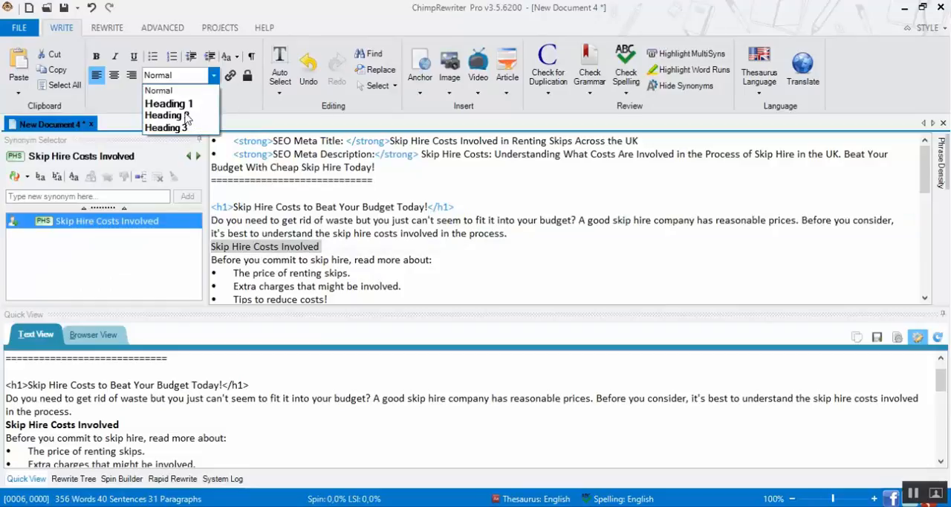
{"action": "left_click", "coordinate": [186, 118]}
Format the line "What Does it Cost to Rent Skips?" as Heading 2
{"action": "scroll", "coordinate": [416, 253], "scroll_direction": "down", "scroll_amount": 2}
{"action": "scroll", "coordinate": [348, 190], "scroll_direction": "up", "scroll_amount": 1}
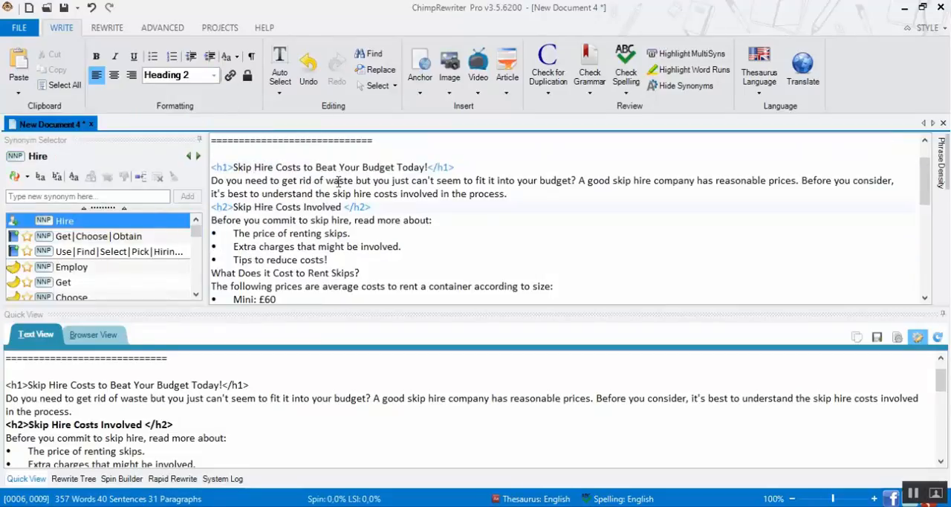
{"action": "left_click", "coordinate": [376, 273]}
{"action": "key", "text": "shift+Home"}
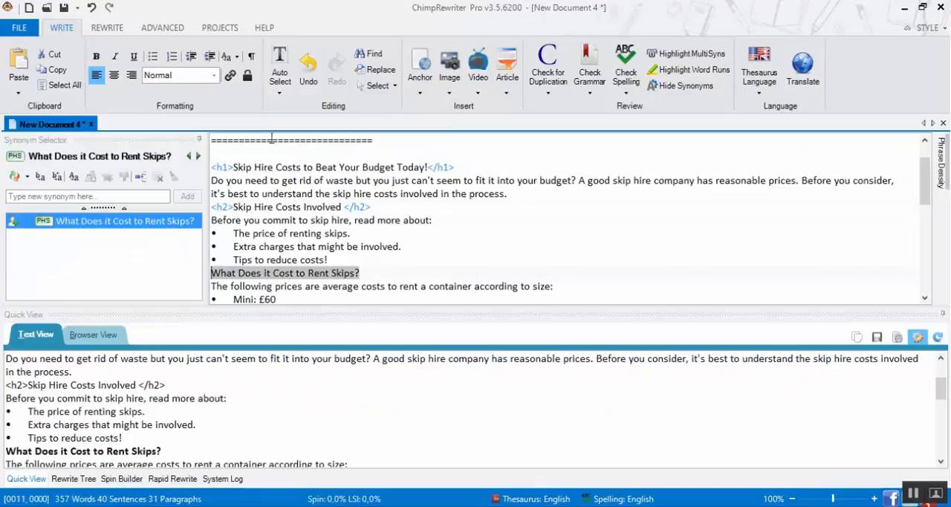
{"action": "left_click", "coordinate": [179, 79]}
{"action": "left_click", "coordinate": [170, 116]}
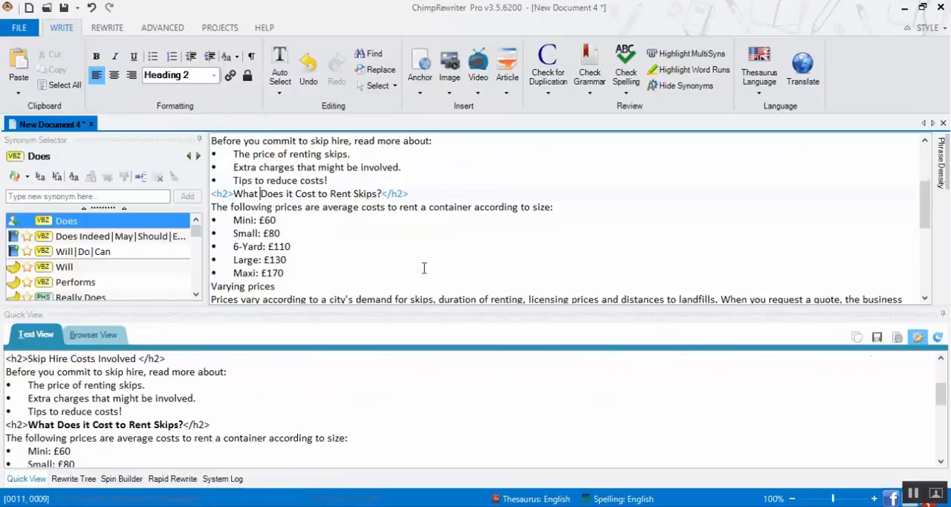
Format the line "Additional Costs" as Heading 3
{"action": "left_click", "coordinate": [289, 288]}
{"action": "scroll", "coordinate": [320, 261], "scroll_direction": "down", "scroll_amount": 1}
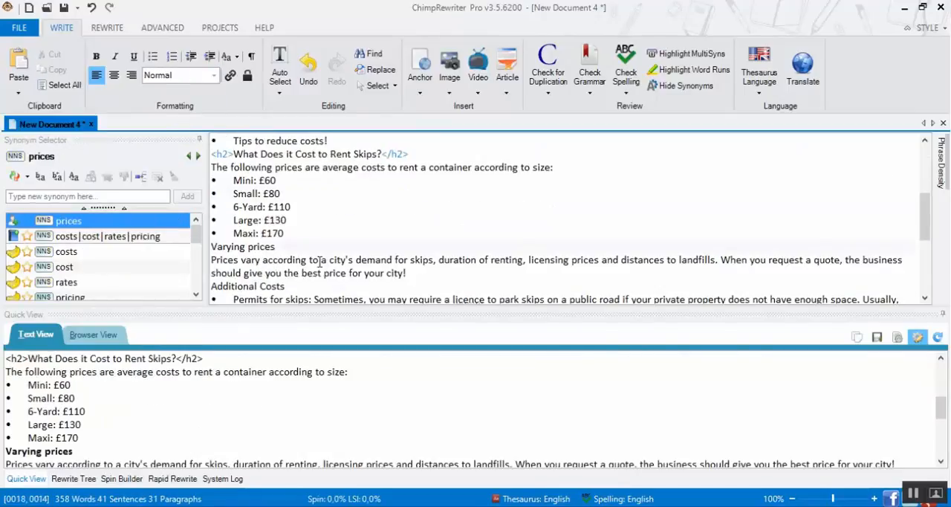
{"action": "triple_click", "coordinate": [302, 286]}
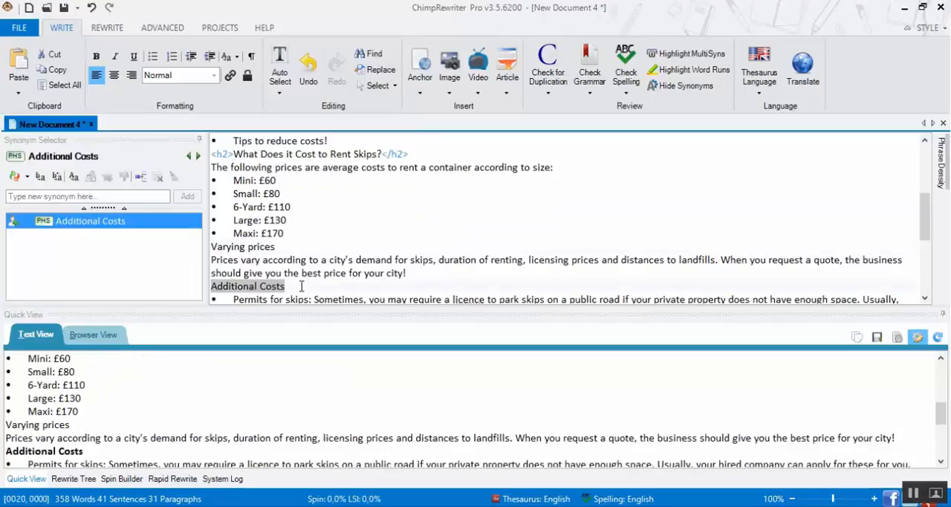
{"action": "left_click", "coordinate": [182, 75]}
{"action": "left_click", "coordinate": [173, 128]}
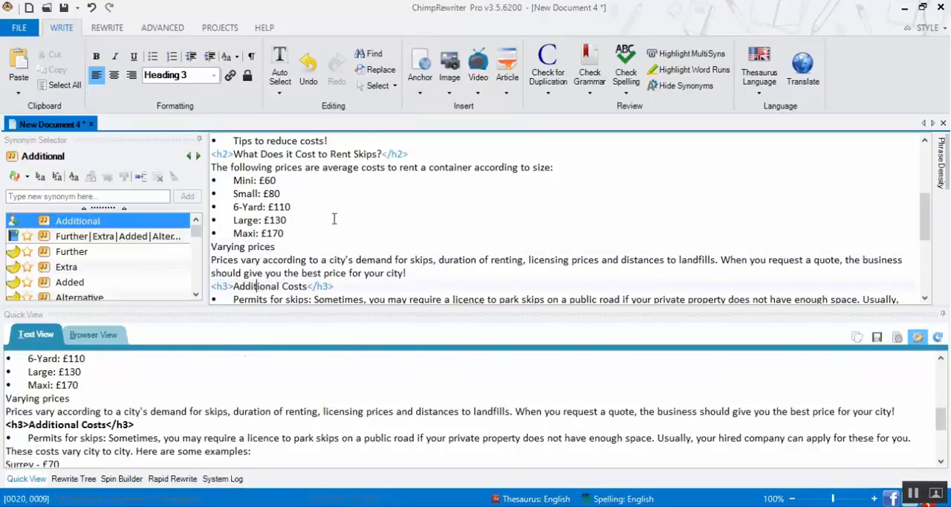
Format the line "Reduce Your Spending!" as Heading 3
{"action": "scroll", "coordinate": [281, 265], "scroll_direction": "down", "scroll_amount": 3}
{"action": "scroll", "coordinate": [282, 260], "scroll_direction": "down", "scroll_amount": 2}
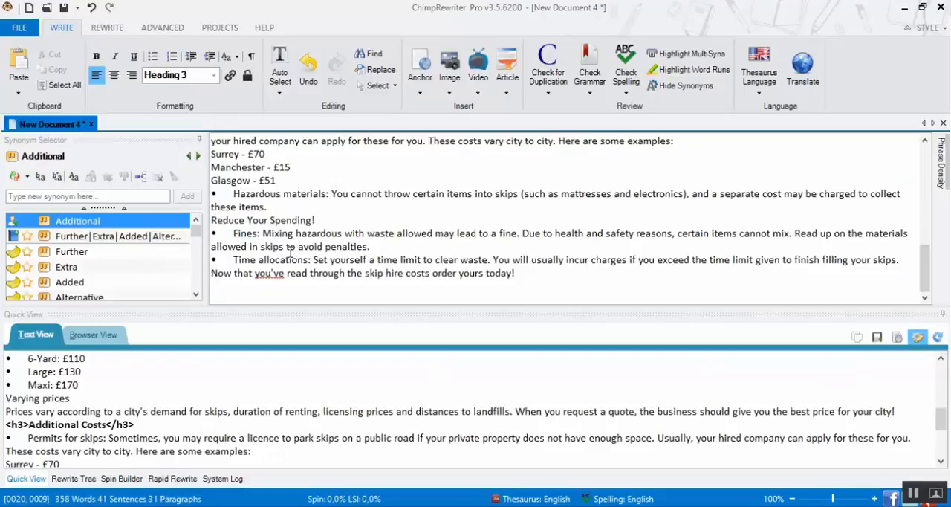
{"action": "triple_click", "coordinate": [324, 221]}
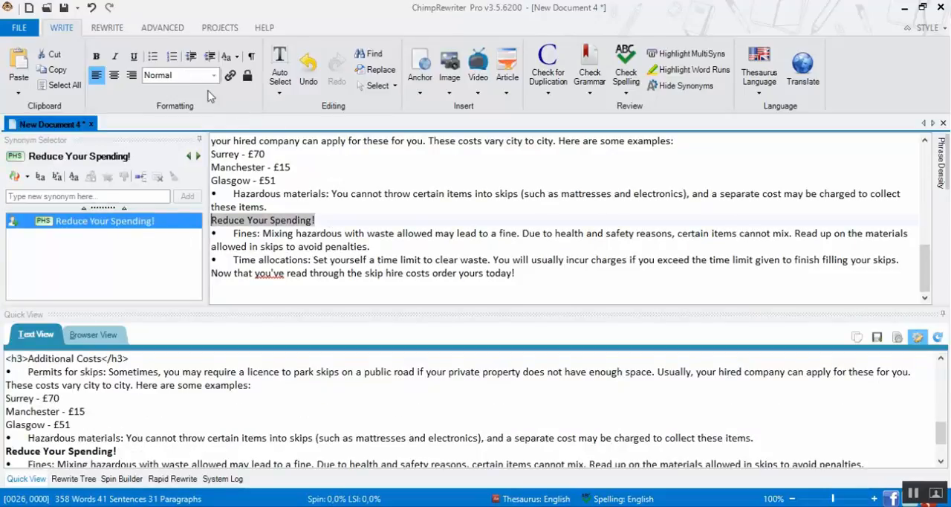
{"action": "left_click", "coordinate": [195, 75]}
{"action": "left_click", "coordinate": [170, 129]}
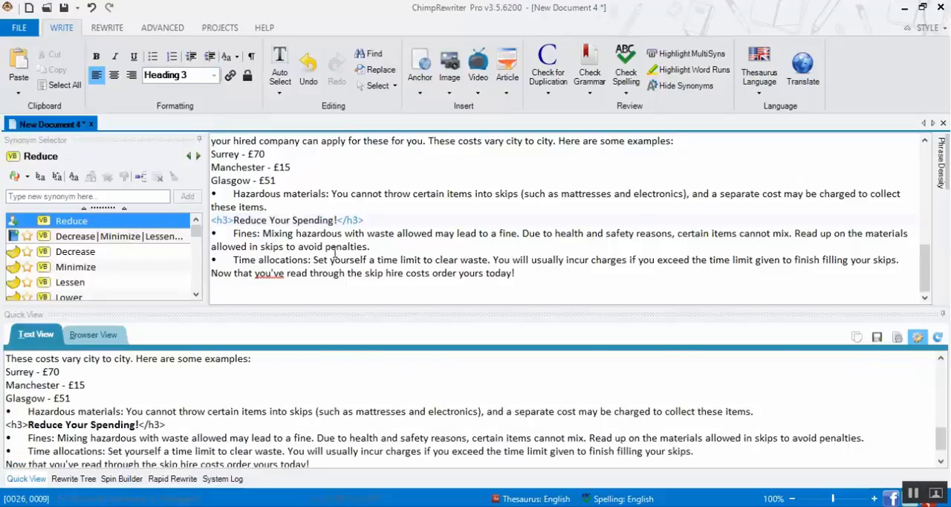
Switch to the Skip Hire Costs document in Microsoft Word and use the Navigation Pane to check its heading structure
{"action": "left_click", "coordinate": [305, 505]}
{"action": "scroll", "coordinate": [476, 350], "scroll_direction": "down", "scroll_amount": 3}
{"action": "scroll", "coordinate": [477, 349], "scroll_direction": "down", "scroll_amount": 3}
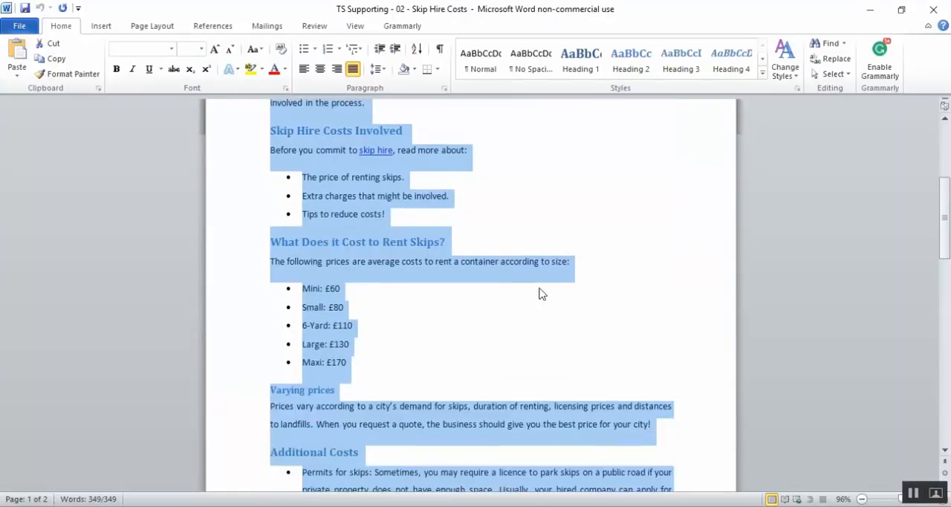
{"action": "left_click", "coordinate": [356, 26]}
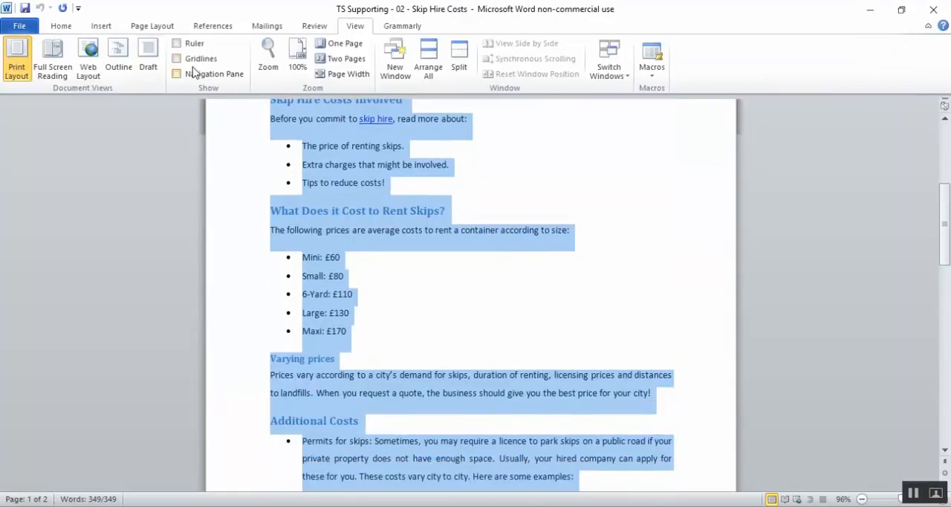
{"action": "left_click", "coordinate": [178, 73]}
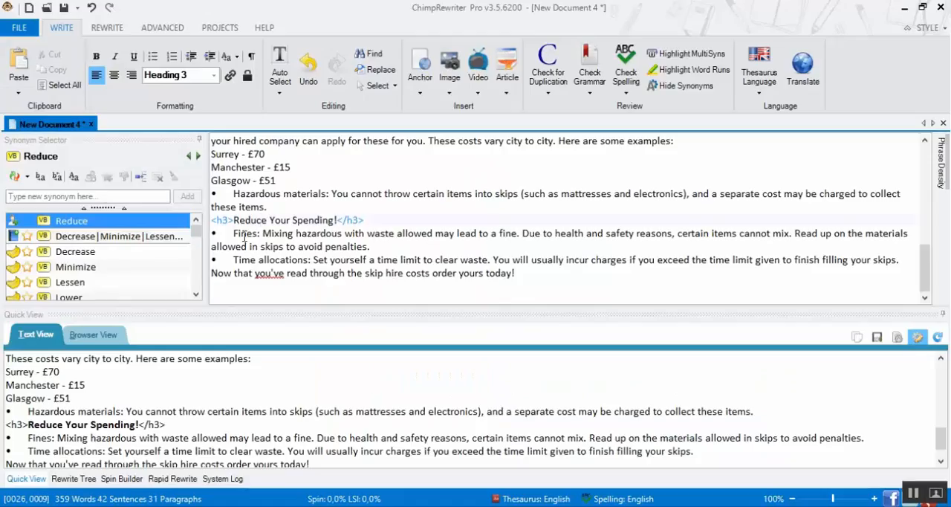
Back in ChimpRewriter, turn the three lines from "The price of renting skips." to "Tips to reduce costs!" into a bulleted list
{"action": "scroll", "coordinate": [273, 235], "scroll_direction": "up", "scroll_amount": 10}
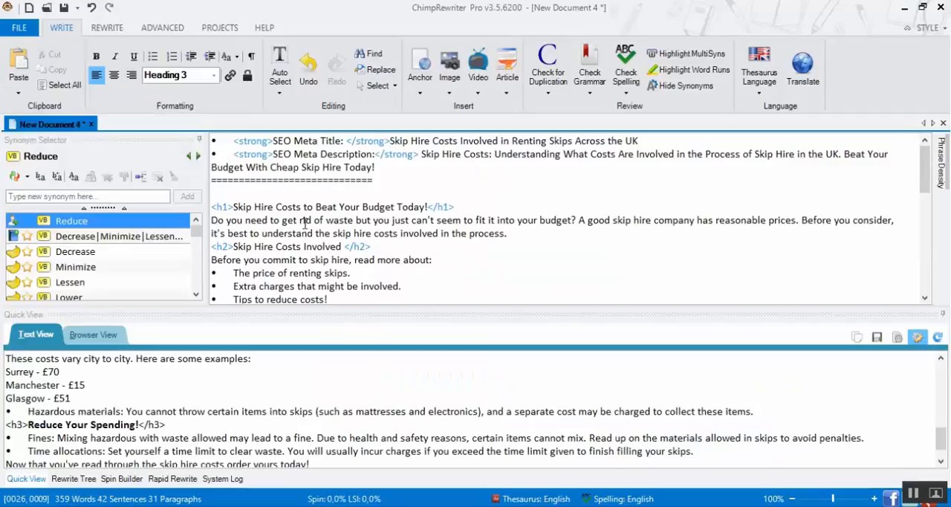
{"action": "scroll", "coordinate": [304, 213], "scroll_direction": "down", "scroll_amount": 2}
{"action": "left_click_drag", "start_coordinate": [328, 220], "coordinate": [211, 191]}
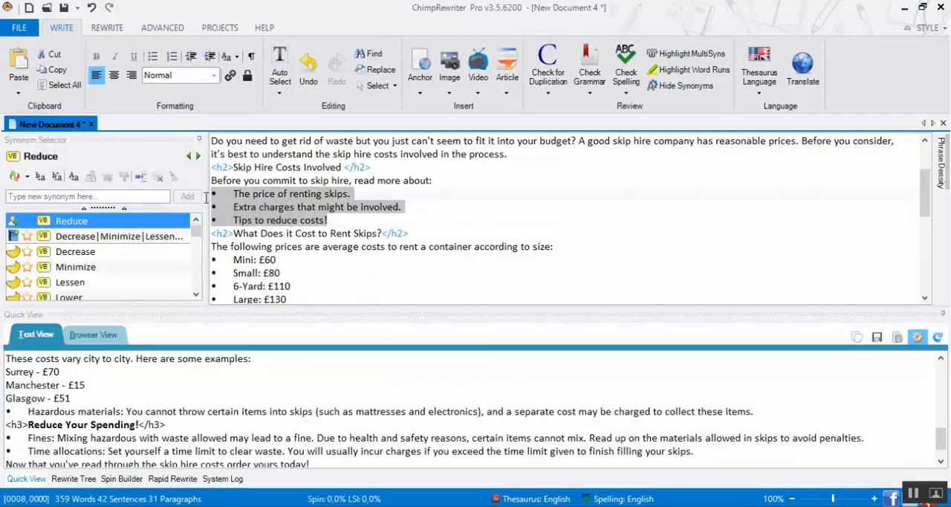
{"action": "left_click", "coordinate": [153, 56]}
Turn the skip size price lines from Mini to Maxi into a bulleted list
{"action": "scroll", "coordinate": [291, 258], "scroll_direction": "down", "scroll_amount": 2}
{"action": "left_click_drag", "start_coordinate": [291, 259], "coordinate": [211, 207]}
{"action": "left_click", "coordinate": [160, 55]}
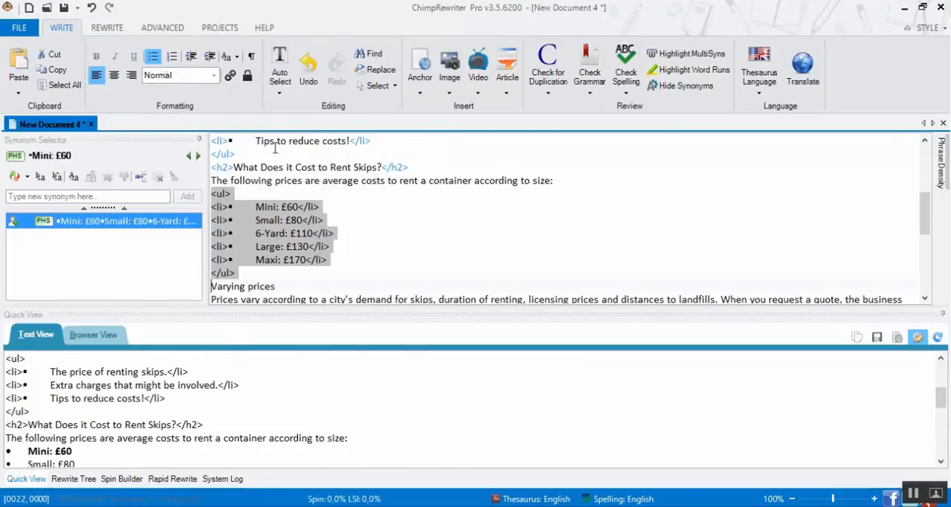
Turn the lines under Additional Costs, from "Permits for skips" through "Hazardous materials", into a bulleted list
{"action": "scroll", "coordinate": [236, 226], "scroll_direction": "down", "scroll_amount": 3}
{"action": "left_click_drag", "start_coordinate": [213, 219], "coordinate": [276, 299]}
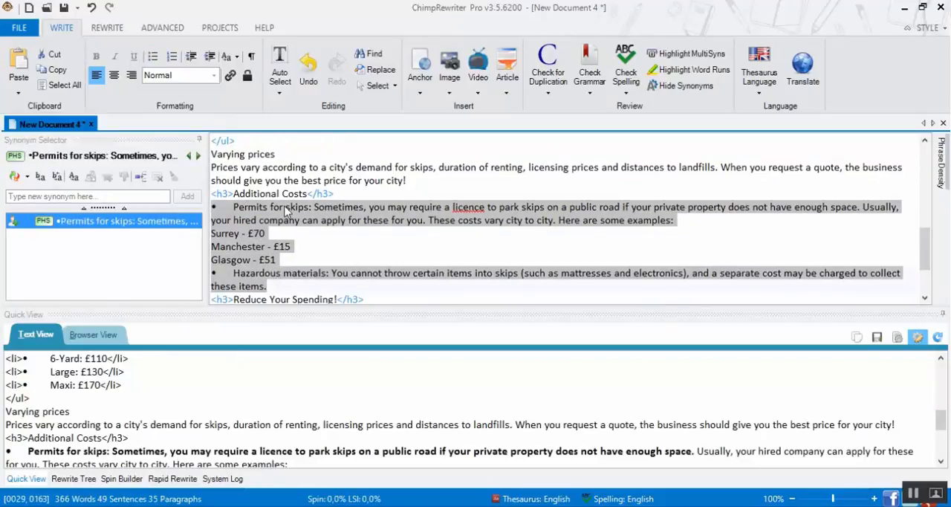
{"action": "left_click", "coordinate": [152, 57]}
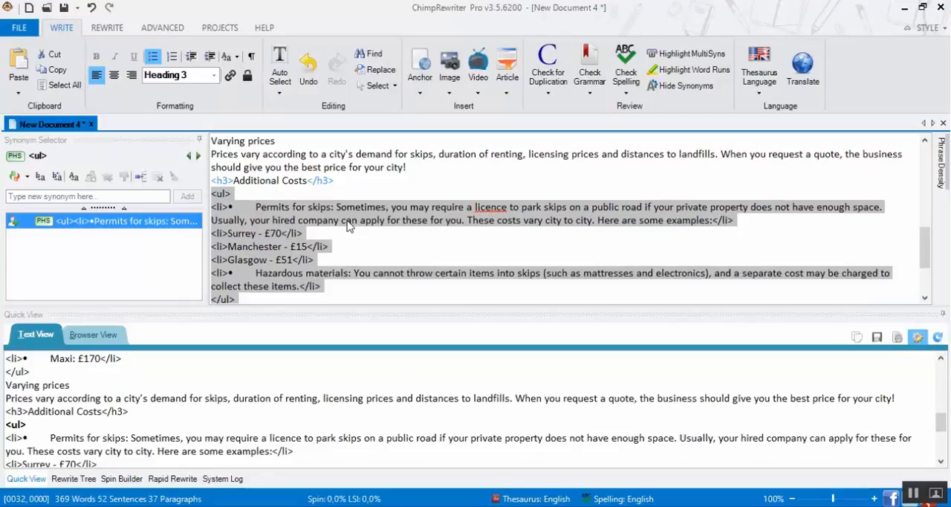
Turn the Fines and Time allocations lines under Reduce Your Spending! into a bulleted list
{"action": "left_click", "coordinate": [349, 223]}
{"action": "scroll", "coordinate": [353, 223], "scroll_direction": "down", "scroll_amount": 2}
{"action": "left_click_drag", "start_coordinate": [232, 246], "coordinate": [540, 277]}
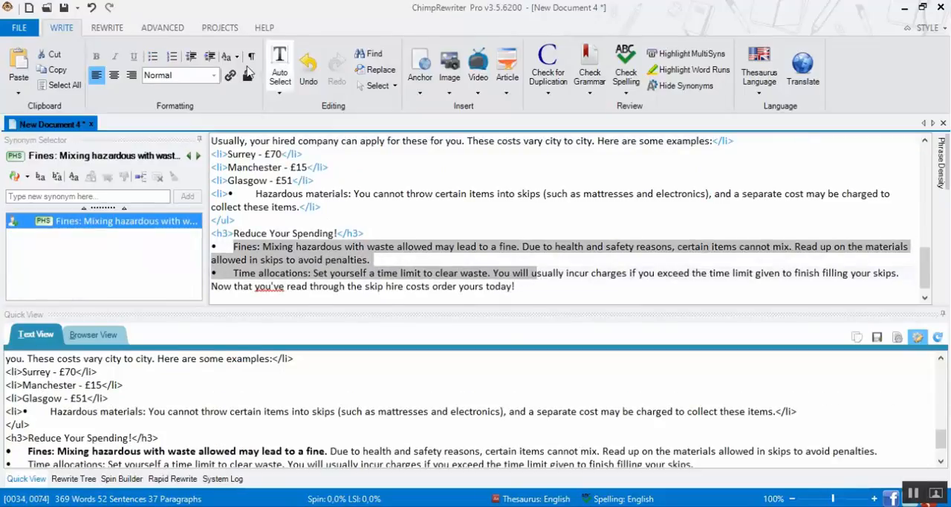
{"action": "left_click", "coordinate": [152, 56]}
Remove every leftover pasted bullet character and its trailing spacing from the article by replacing all occurrences with nothing
{"action": "left_click", "coordinate": [228, 246]}
{"action": "left_click_drag", "start_coordinate": [228, 246], "coordinate": [258, 247]}
{"action": "key", "text": "shift+Left"}
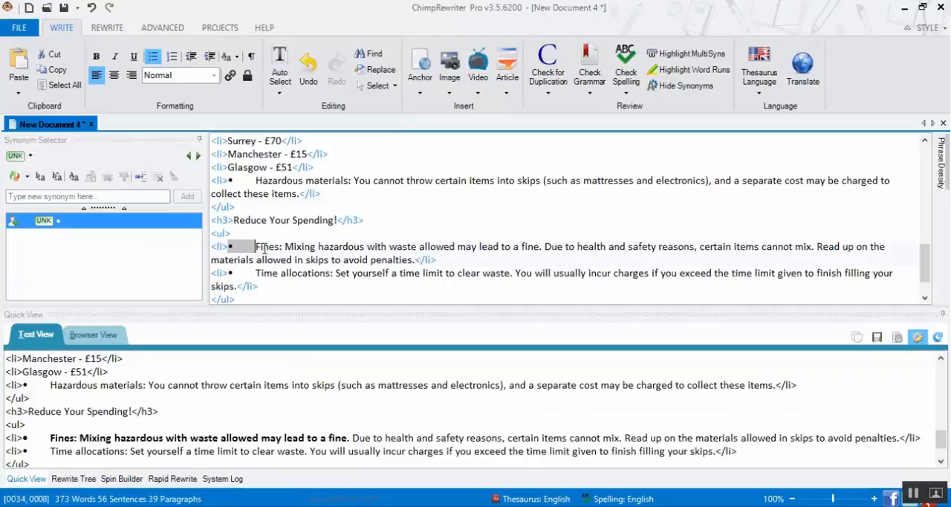
{"action": "key", "text": "ctrl+f"}
{"action": "left_click", "coordinate": [156, 280]}
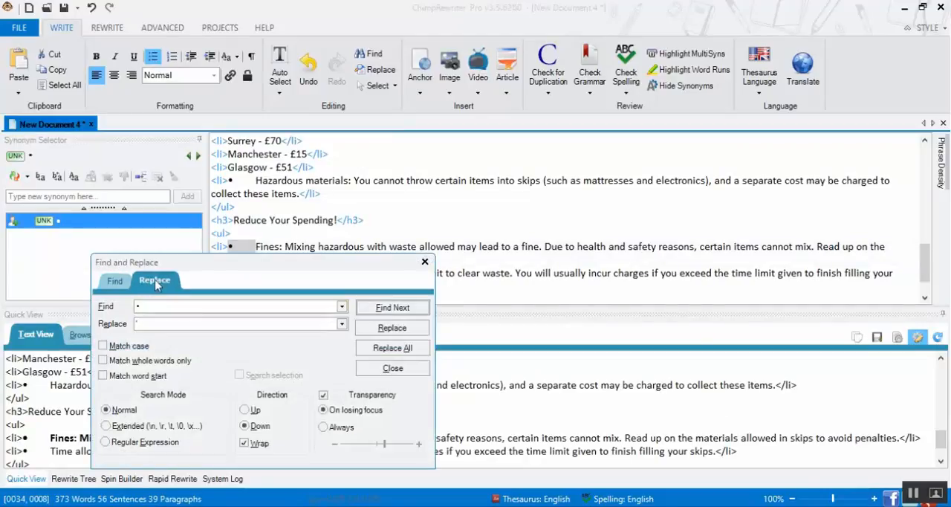
{"action": "left_click", "coordinate": [272, 325]}
{"action": "left_click", "coordinate": [392, 348]}
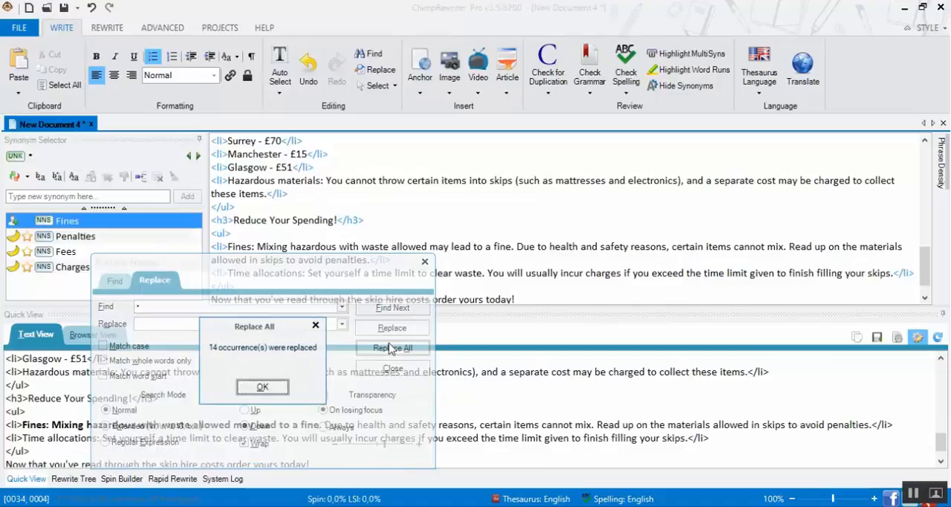
{"action": "left_click", "coordinate": [264, 388]}
{"action": "left_click", "coordinate": [372, 368]}
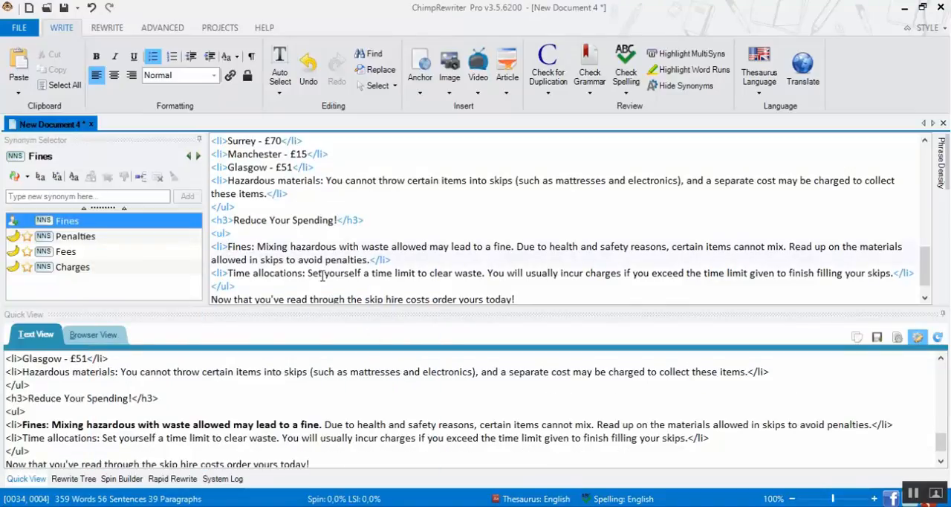
Show the article as a rendered browser preview, enlarge the preview area and check the headings and lists
{"action": "left_click", "coordinate": [90, 335]}
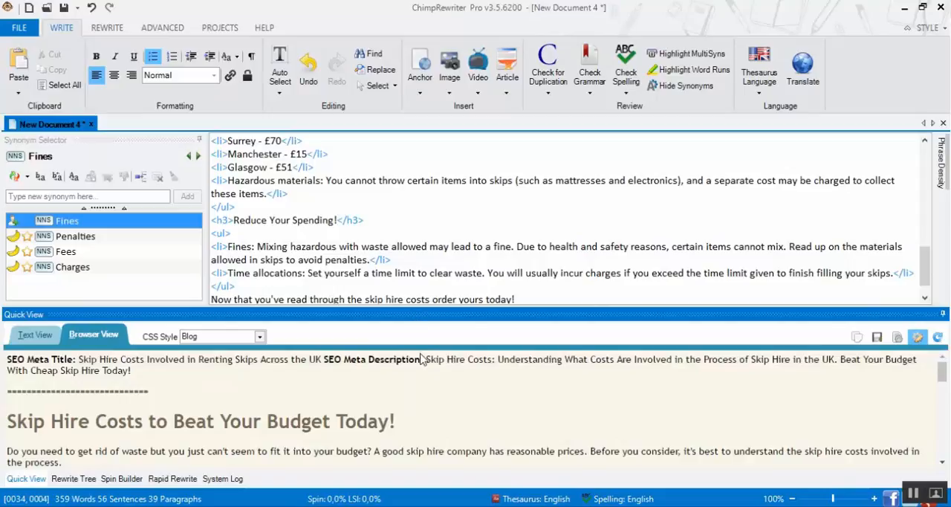
{"action": "left_click_drag", "start_coordinate": [437, 306], "coordinate": [416, 289]}
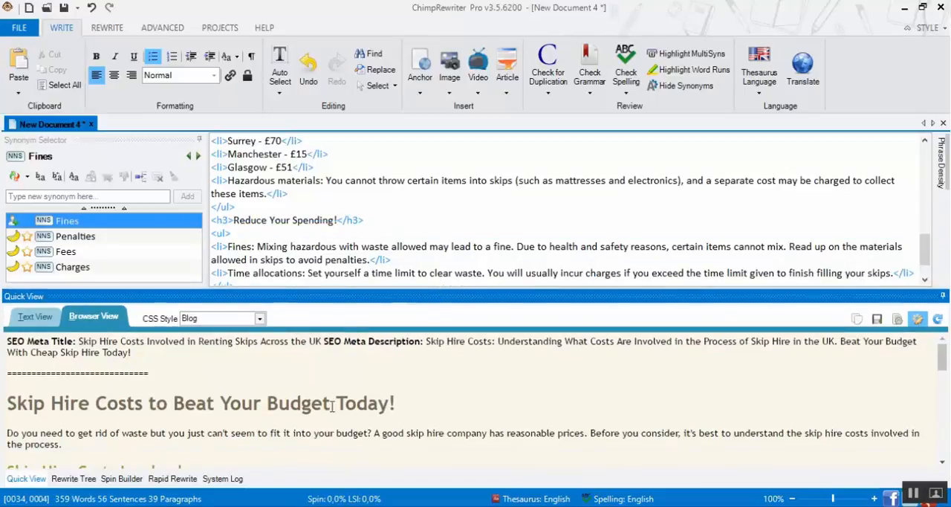
{"action": "scroll", "coordinate": [493, 427], "scroll_direction": "down", "scroll_amount": 10}
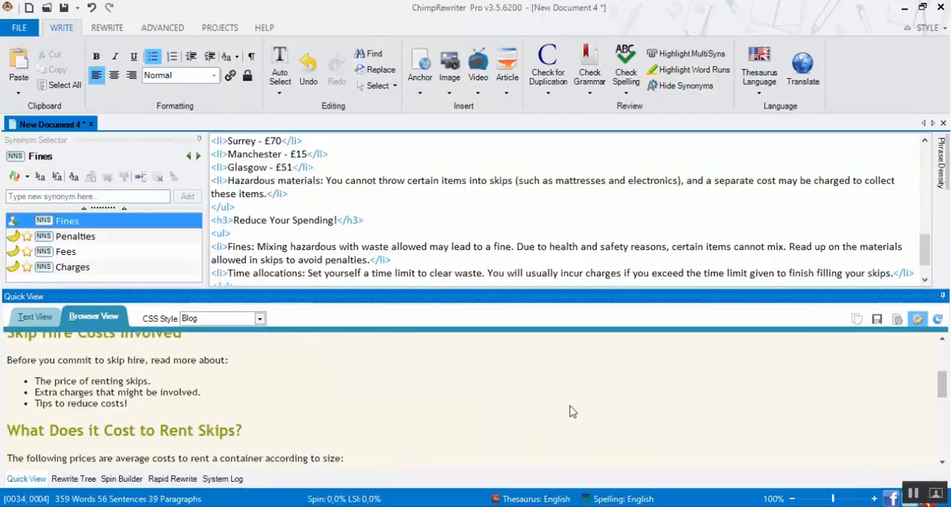
{"action": "scroll", "coordinate": [478, 378], "scroll_direction": "up", "scroll_amount": 3}
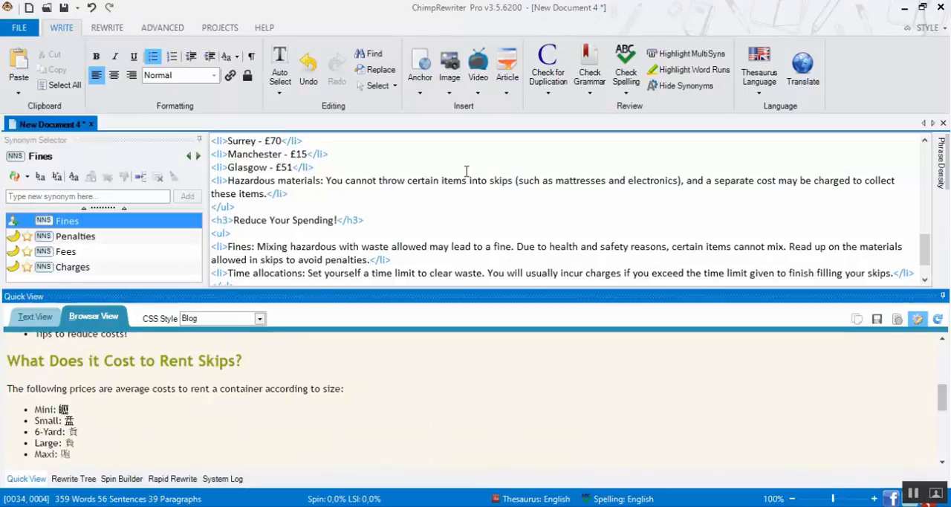
Replace every £ sign in the article with GBP
{"action": "scroll", "coordinate": [442, 188], "scroll_direction": "up", "scroll_amount": 8}
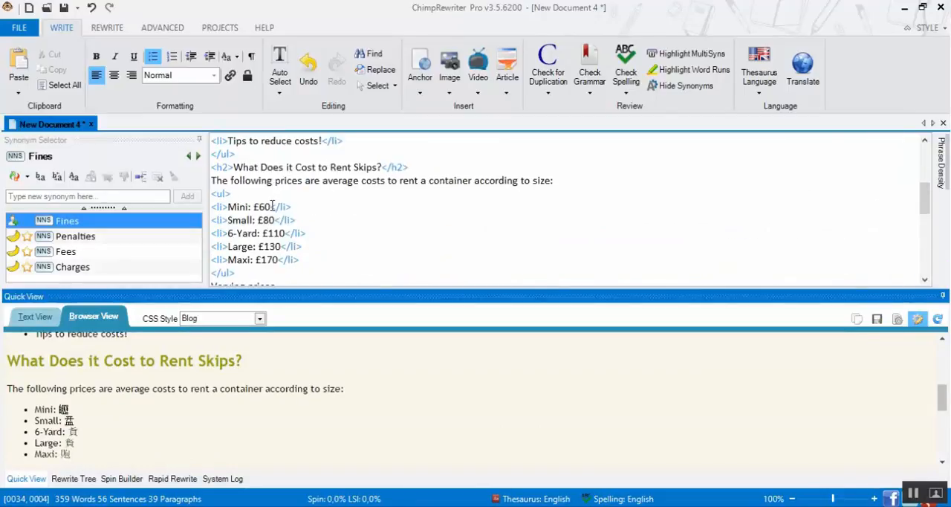
{"action": "double_click", "coordinate": [255, 207]}
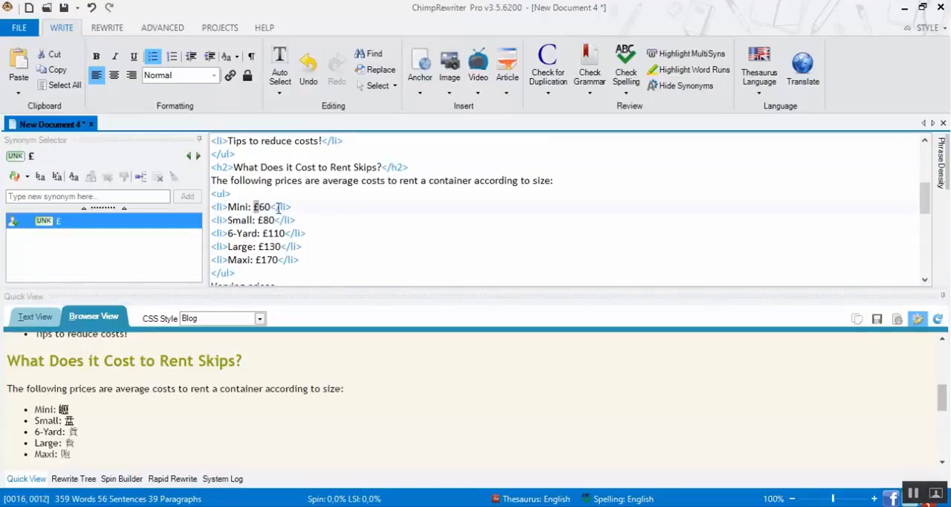
{"action": "key", "text": "ctrl+f"}
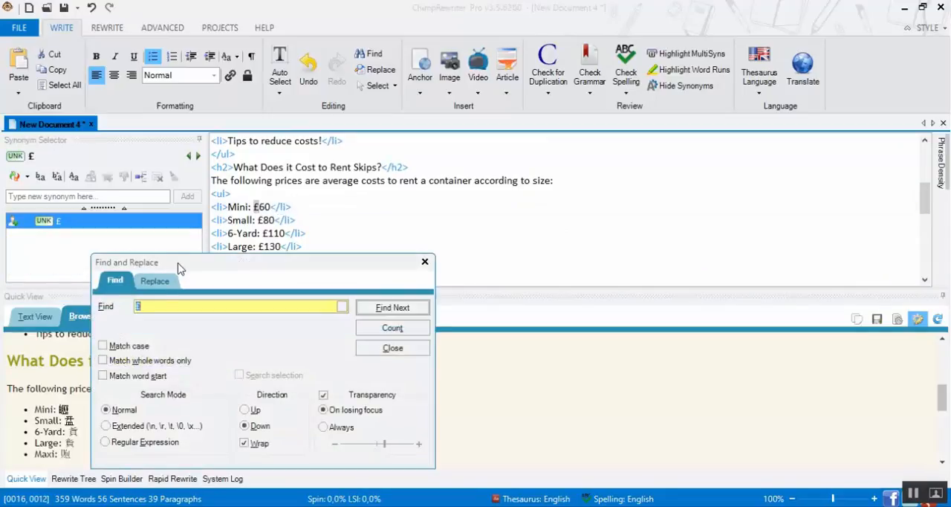
{"action": "left_click", "coordinate": [159, 282]}
{"action": "left_click", "coordinate": [158, 324]}
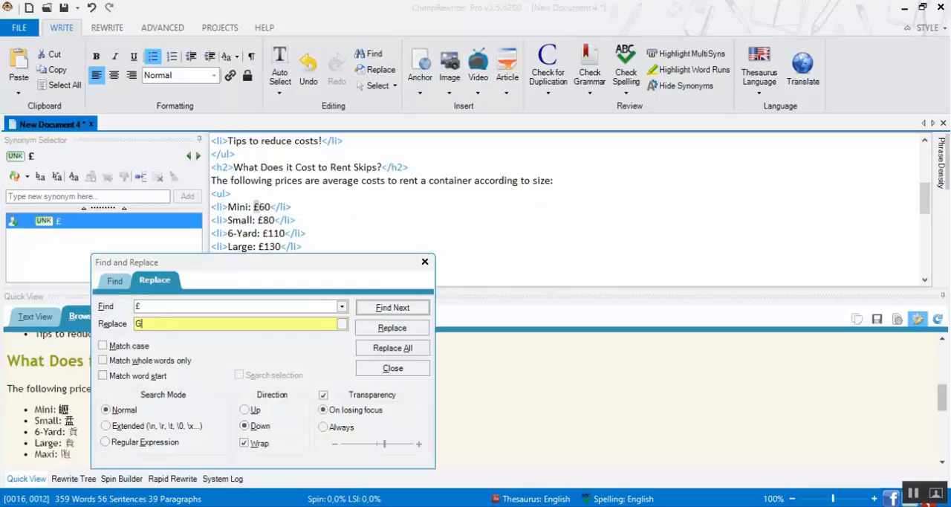
{"action": "left_click", "coordinate": [355, 348]}
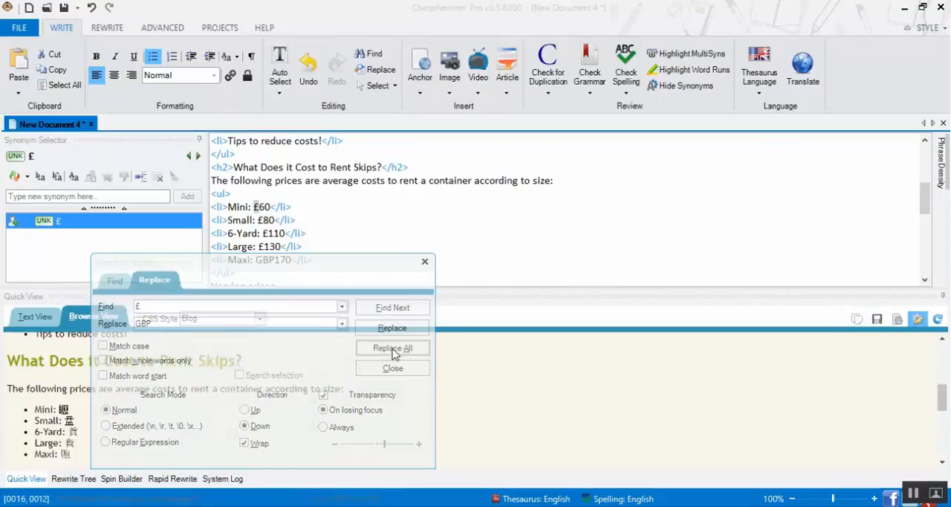
{"action": "left_click", "coordinate": [260, 392]}
{"action": "left_click", "coordinate": [392, 368]}
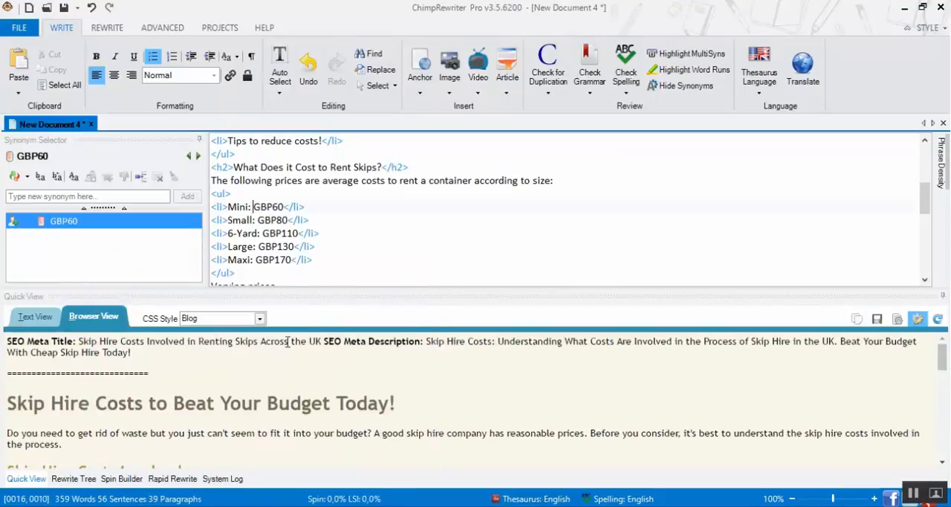
Review the rendered preview through to the end of the article and compare its price and Additional Costs lists with the source
{"action": "scroll", "coordinate": [258, 402], "scroll_direction": "down", "scroll_amount": 10}
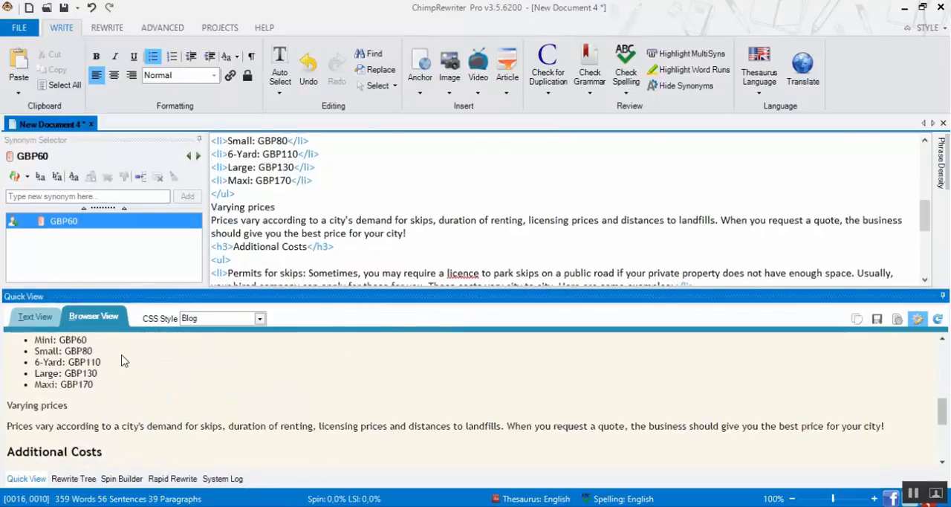
{"action": "scroll", "coordinate": [186, 360], "scroll_direction": "down", "scroll_amount": 2}
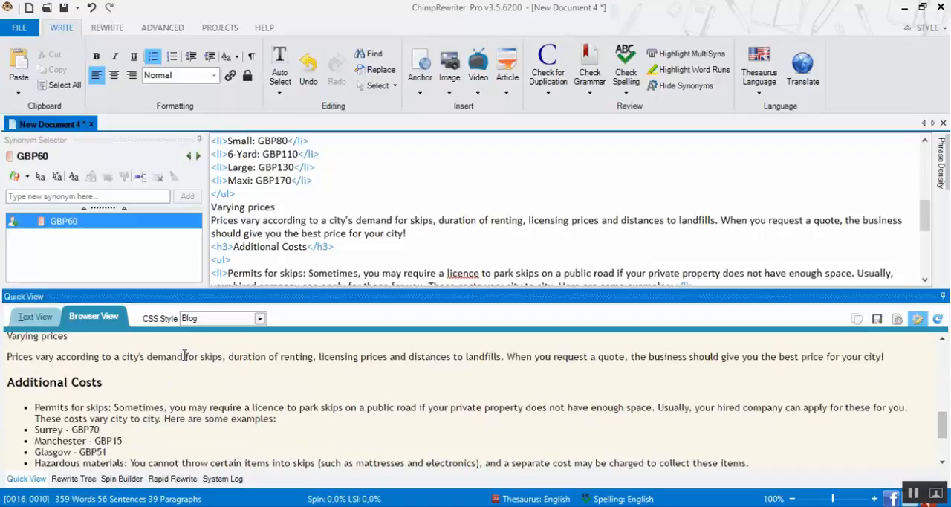
{"action": "scroll", "coordinate": [185, 356], "scroll_direction": "down", "scroll_amount": 3}
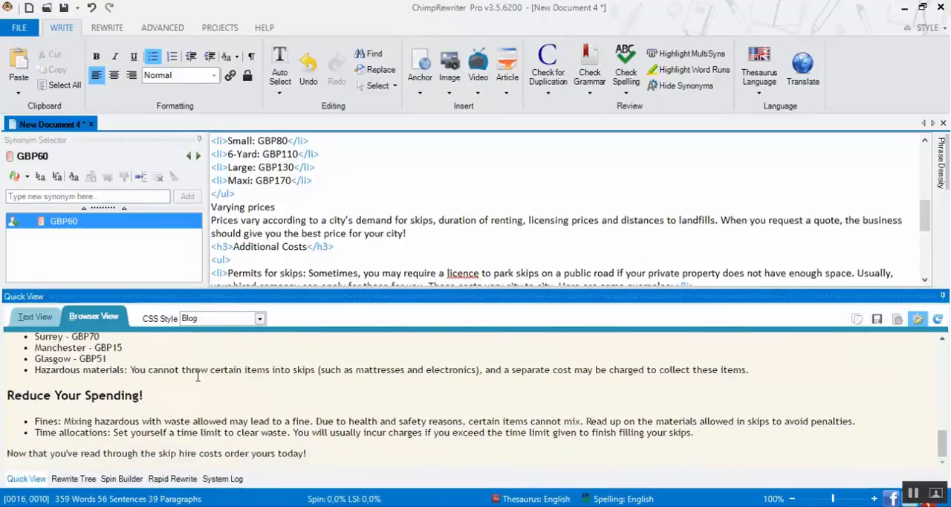
{"action": "scroll", "coordinate": [197, 400], "scroll_direction": "up", "scroll_amount": 2}
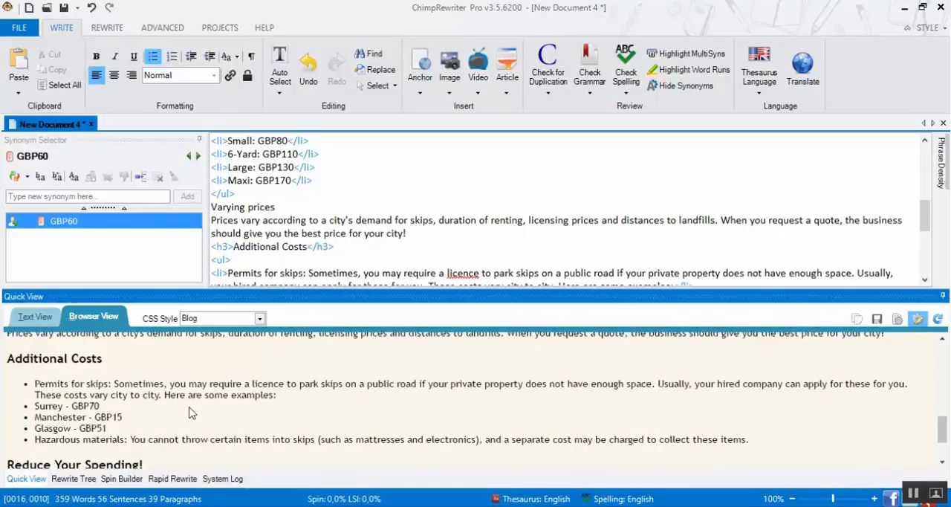
{"action": "left_click", "coordinate": [372, 183]}
{"action": "scroll", "coordinate": [405, 208], "scroll_direction": "up", "scroll_amount": 2}
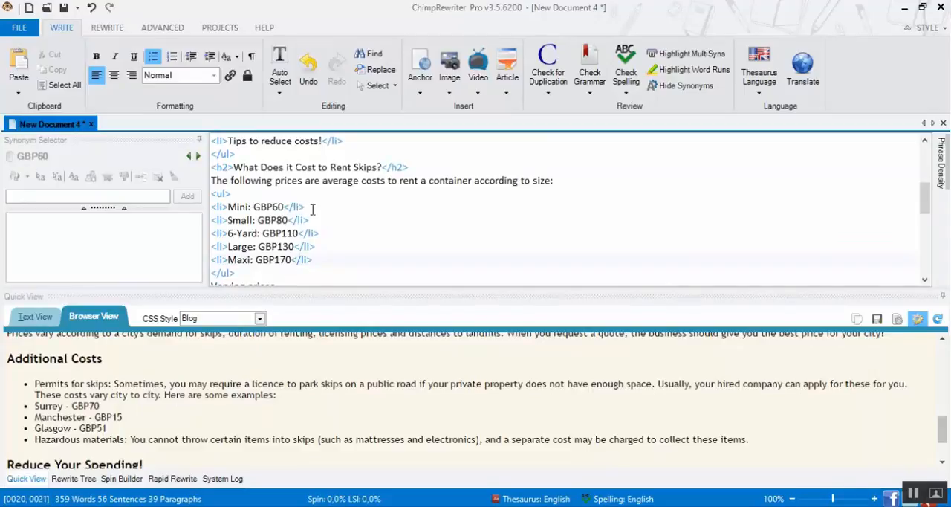
{"action": "scroll", "coordinate": [312, 209], "scroll_direction": "up", "scroll_amount": 1}
{"action": "scroll", "coordinate": [280, 389], "scroll_direction": "down", "scroll_amount": 5}
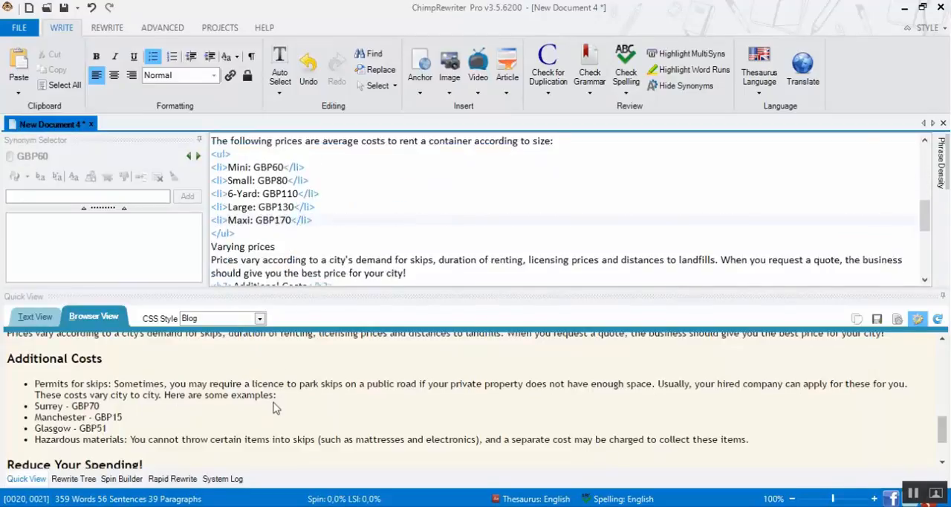
Indent the Surrey, Manchester and Glasgow lines as a nested list under Permits for skips, and check the preview
{"action": "left_click", "coordinate": [271, 418]}
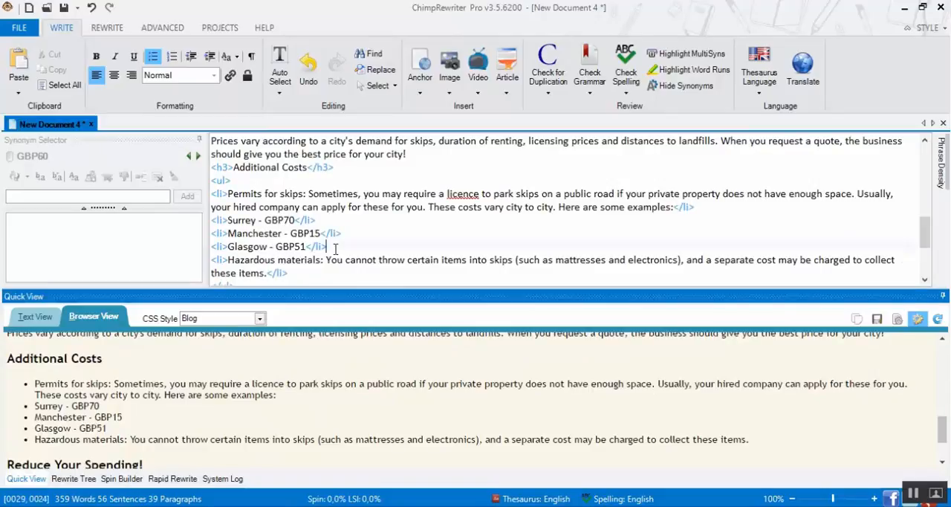
{"action": "left_click_drag", "start_coordinate": [336, 248], "coordinate": [211, 220]}
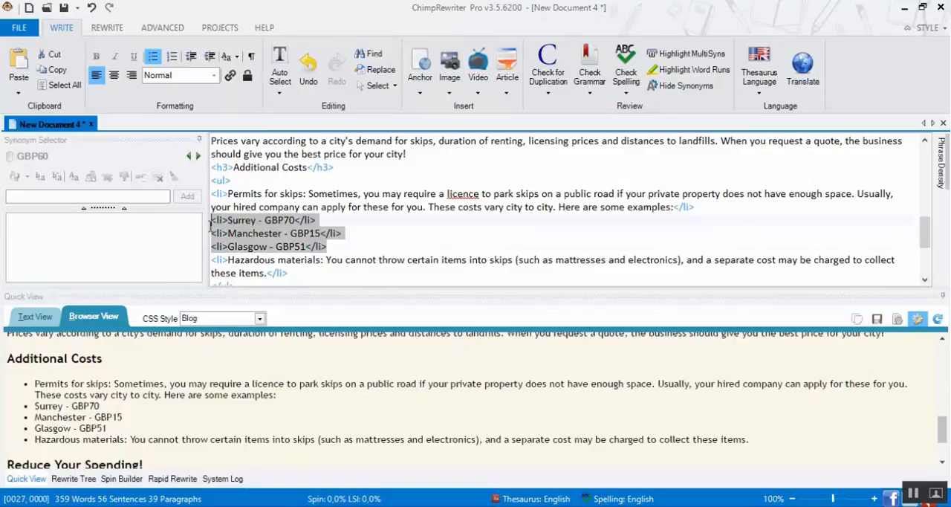
{"action": "left_click", "coordinate": [211, 57]}
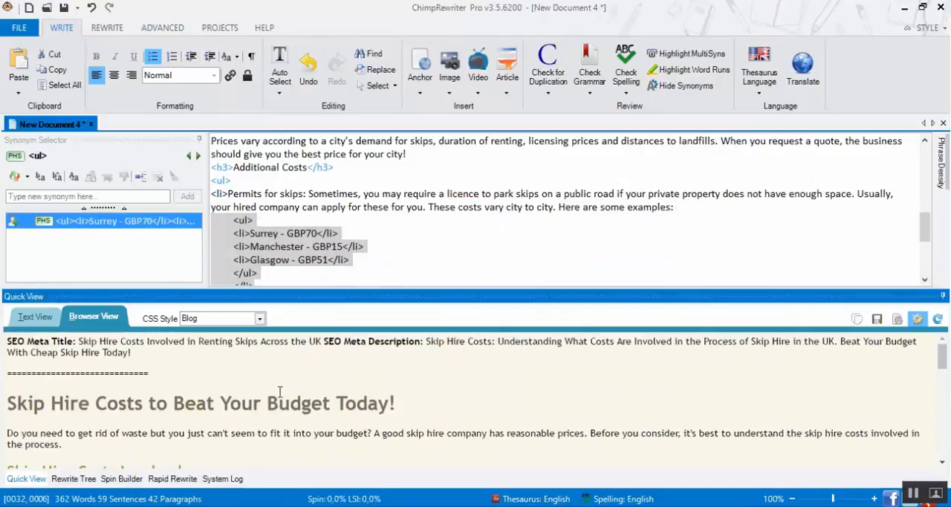
{"action": "scroll", "coordinate": [308, 397], "scroll_direction": "down", "scroll_amount": 10}
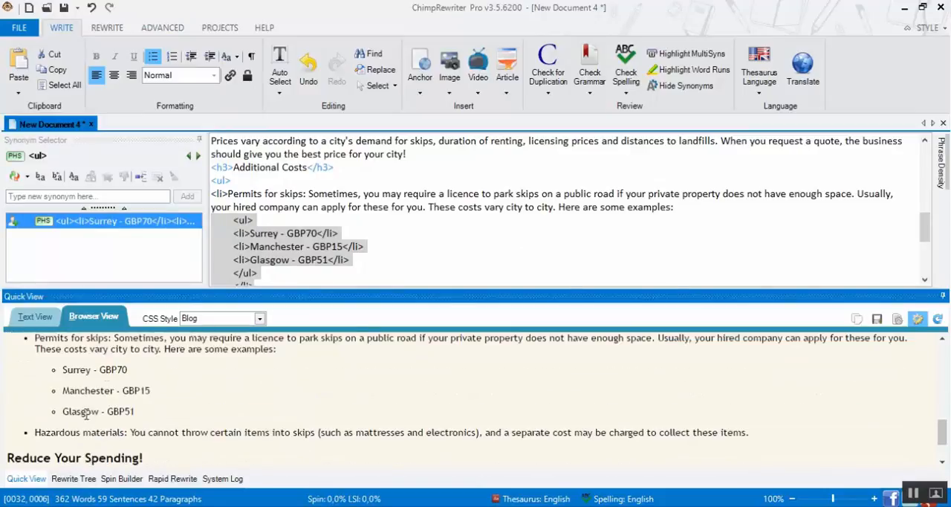
{"action": "scroll", "coordinate": [226, 423], "scroll_direction": "down", "scroll_amount": 2}
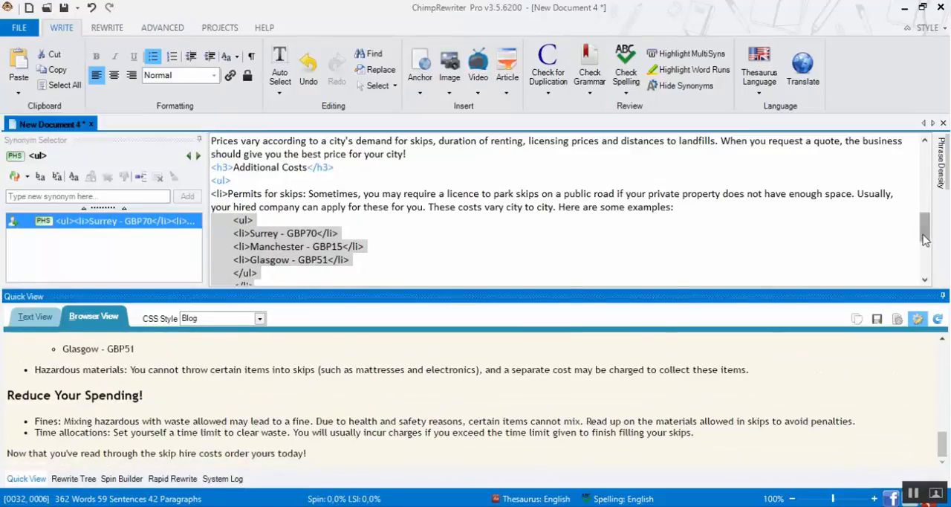
Save the document as "TS Supporting - 02" in the Content Signed Off folder as a Chimp Rewriter file
{"action": "left_click_drag", "start_coordinate": [925, 227], "coordinate": [925, 160]}
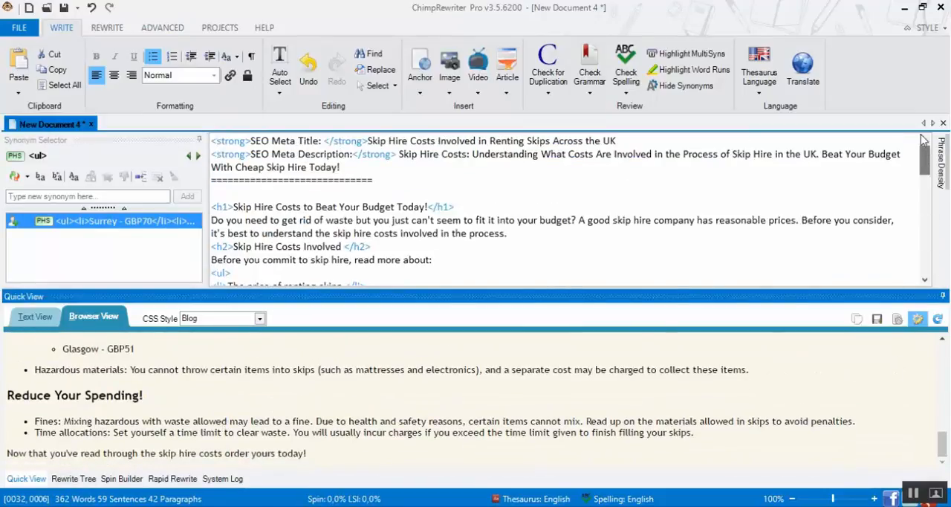
{"action": "left_click", "coordinate": [64, 7]}
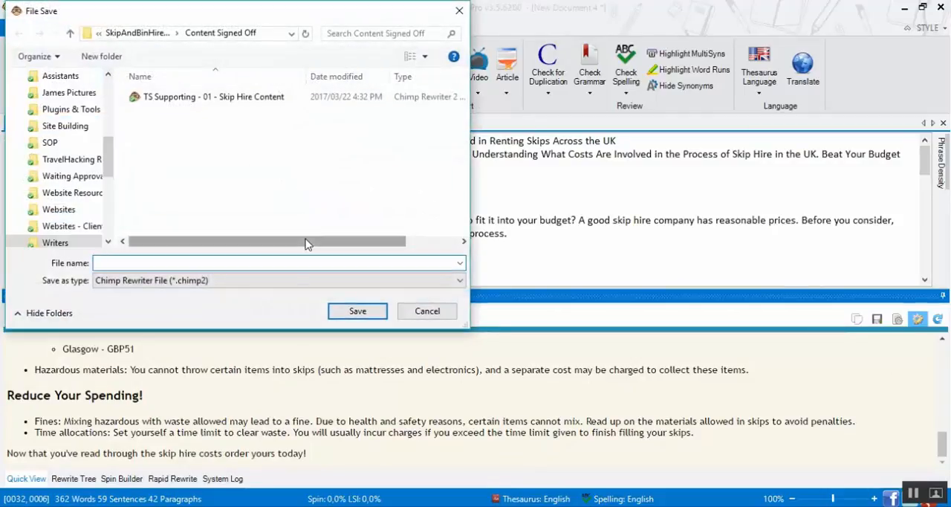
{"action": "left_click", "coordinate": [257, 99]}
{"action": "left_click", "coordinate": [159, 262]}
{"action": "left_click_drag", "start_coordinate": [160, 263], "coordinate": [282, 266]}
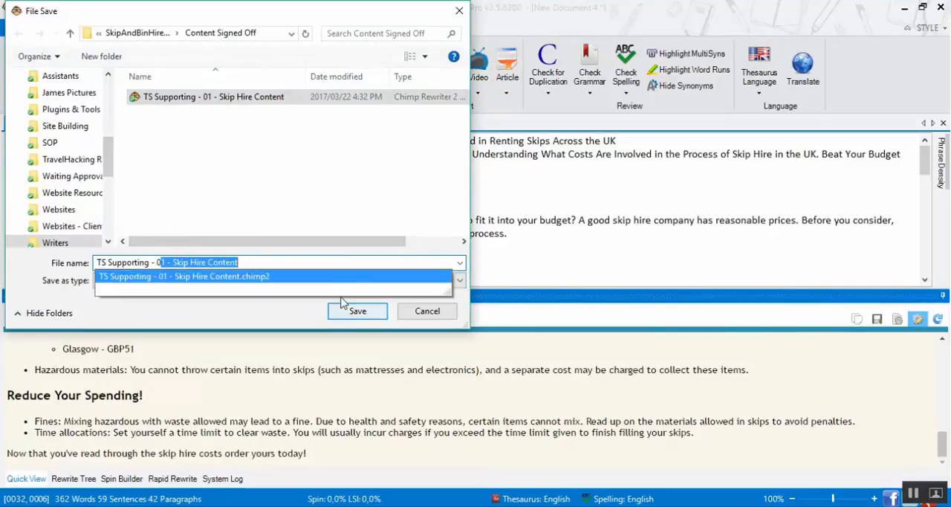
{"action": "type", "text": "2"}
{"action": "left_click", "coordinate": [360, 311]}
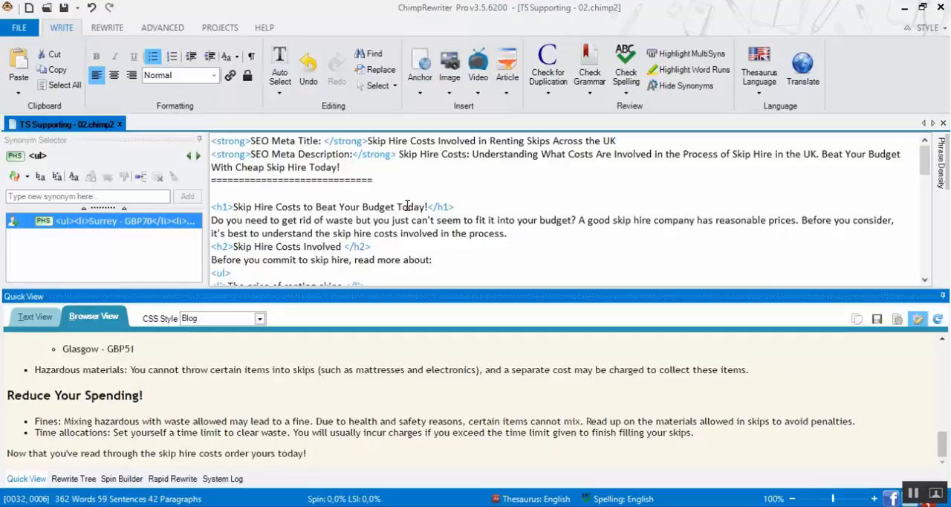
Add global synonyms to the entire article with both Minimum Synonym Quality and Phrase Replacement Quality set to Best
{"action": "left_click", "coordinate": [305, 181]}
{"action": "key", "text": "ctrl+a"}
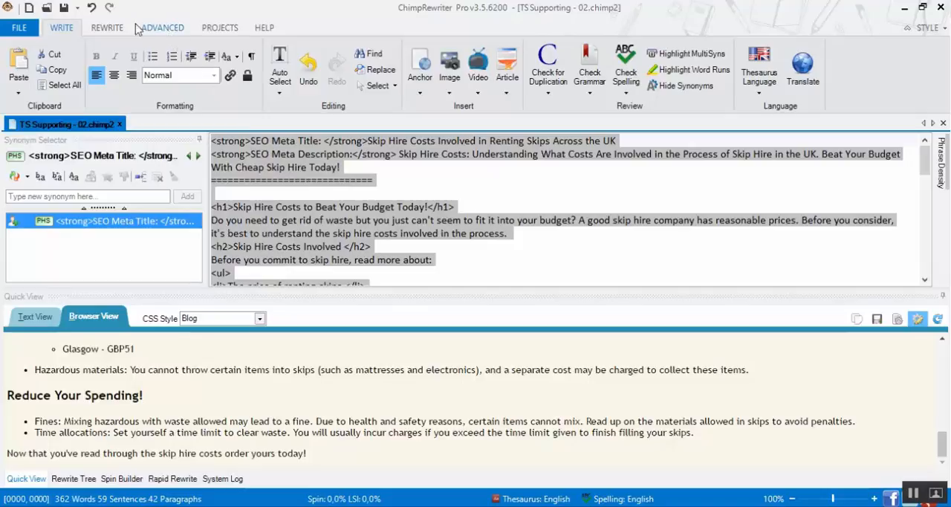
{"action": "left_click", "coordinate": [106, 28]}
{"action": "left_click", "coordinate": [26, 69]}
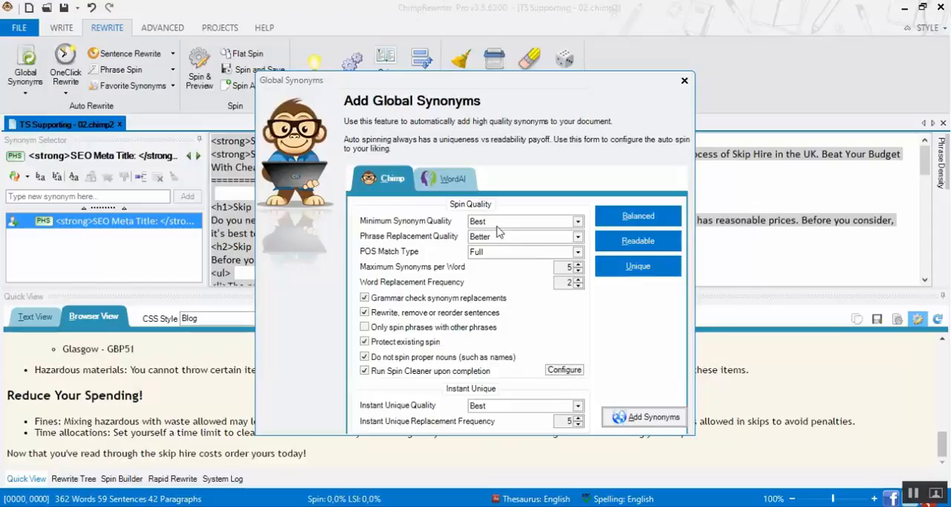
{"action": "left_click", "coordinate": [506, 223]}
{"action": "left_click", "coordinate": [481, 254]}
{"action": "left_click", "coordinate": [495, 238]}
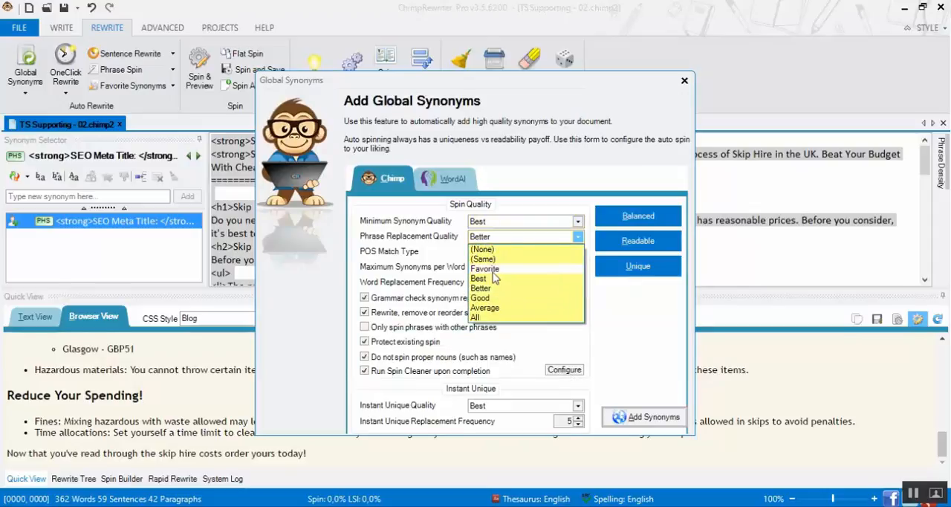
{"action": "left_click", "coordinate": [490, 276]}
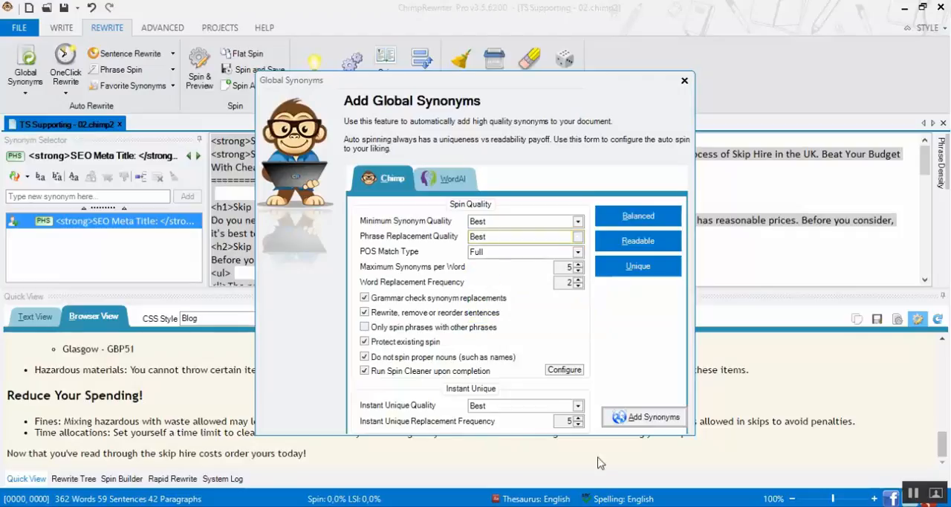
{"action": "left_click", "coordinate": [653, 417]}
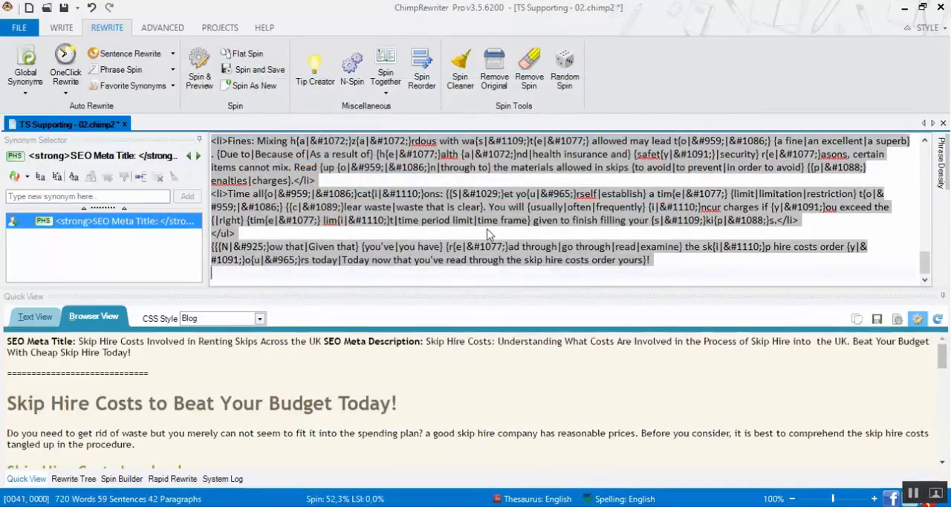
Undo the global synonyms and add them again with Minimum Synonym Quality Best, Phrase Replacement Quality Better and Instant Unique Quality (None)
{"action": "key", "text": "ctrl+z"}
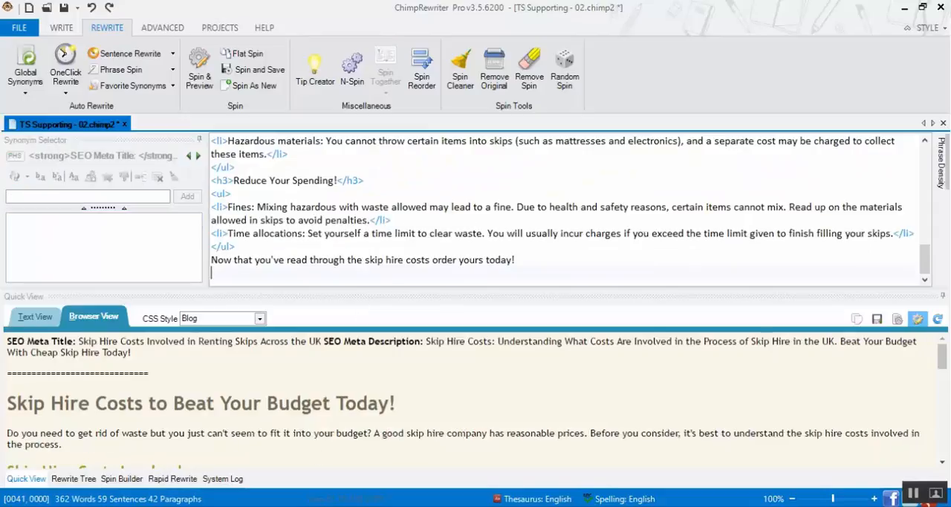
{"action": "left_click", "coordinate": [23, 72]}
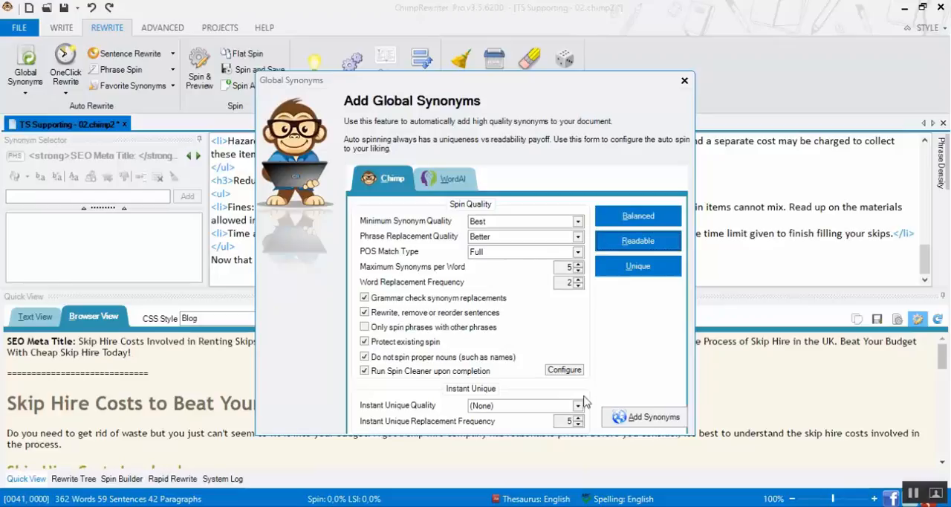
{"action": "left_click", "coordinate": [652, 418]}
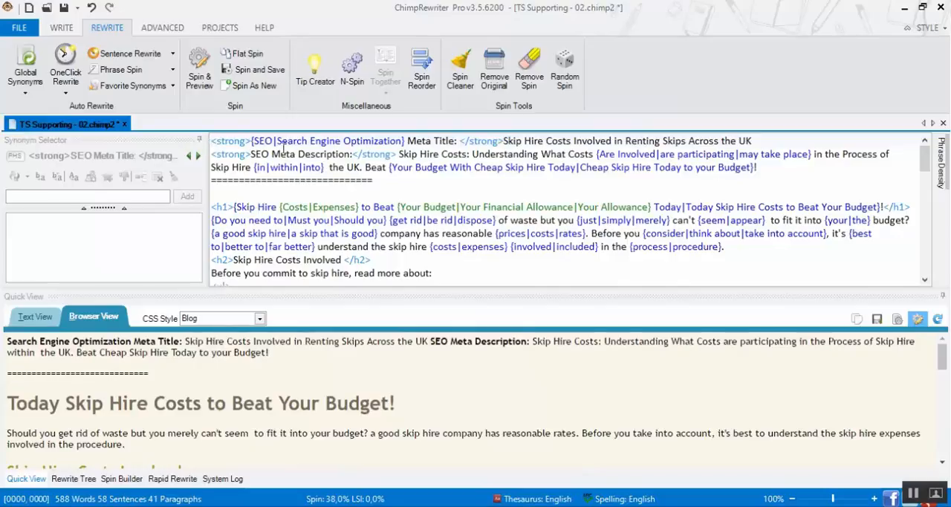
{"action": "left_click", "coordinate": [334, 141]}
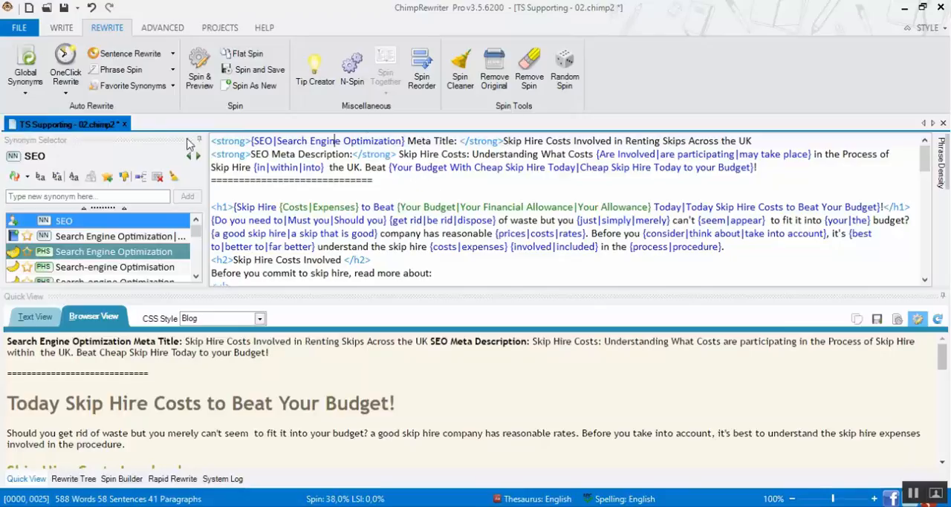
Undo the global synonyms and protect the term "SEO Meta Title:" in the first line of the article
{"action": "key", "text": "ctrl+z"}
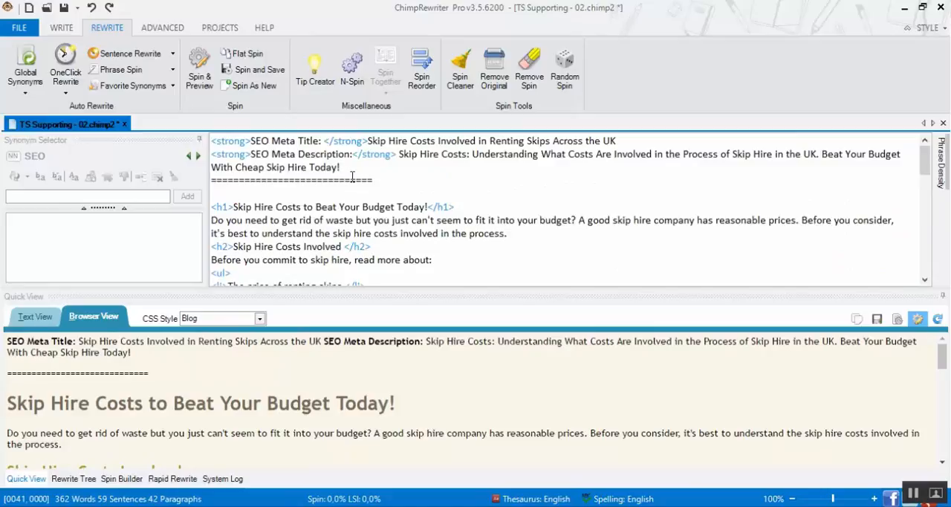
{"action": "scroll", "coordinate": [253, 165], "scroll_direction": "down", "scroll_amount": 1}
{"action": "scroll", "coordinate": [319, 174], "scroll_direction": "up", "scroll_amount": 1}
{"action": "left_click_drag", "start_coordinate": [251, 140], "coordinate": [322, 141]}
{"action": "right_click", "coordinate": [300, 145]}
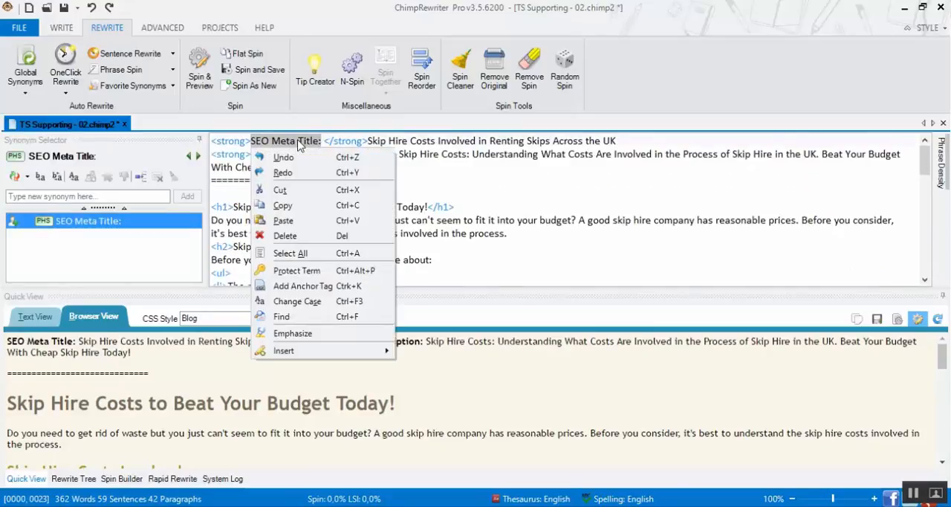
{"action": "left_click", "coordinate": [297, 270]}
Protect the term "SEO Meta Description:" in the second line and check that its protection is applied
{"action": "left_click", "coordinate": [253, 154]}
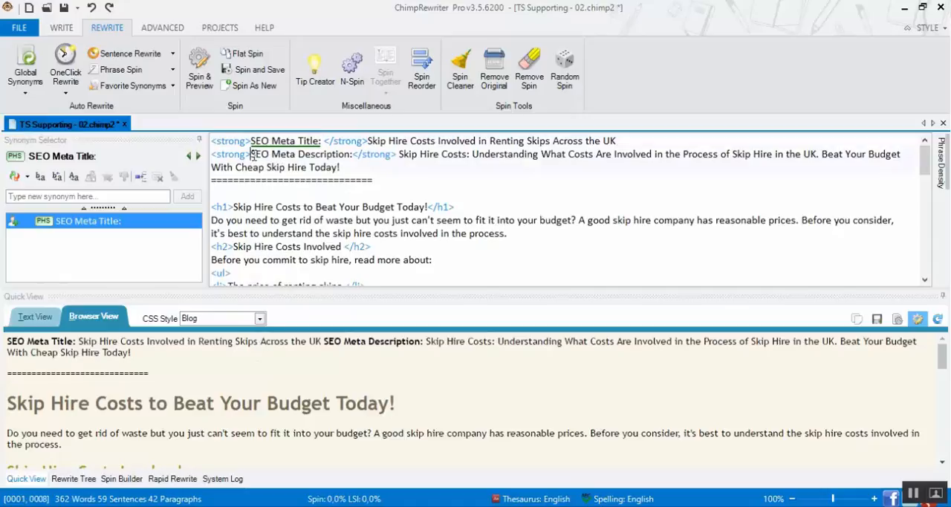
{"action": "left_click_drag", "start_coordinate": [251, 153], "coordinate": [352, 153]}
{"action": "right_click", "coordinate": [336, 163]}
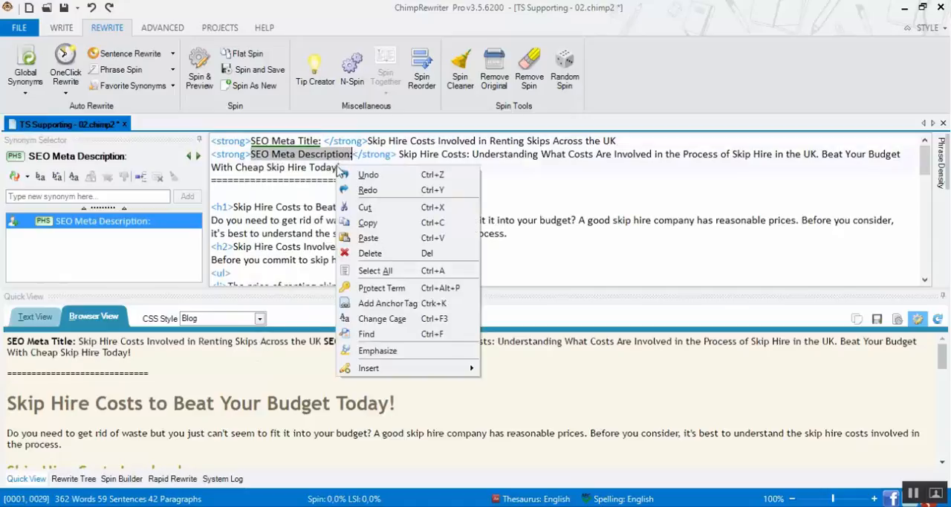
{"action": "left_click", "coordinate": [375, 289]}
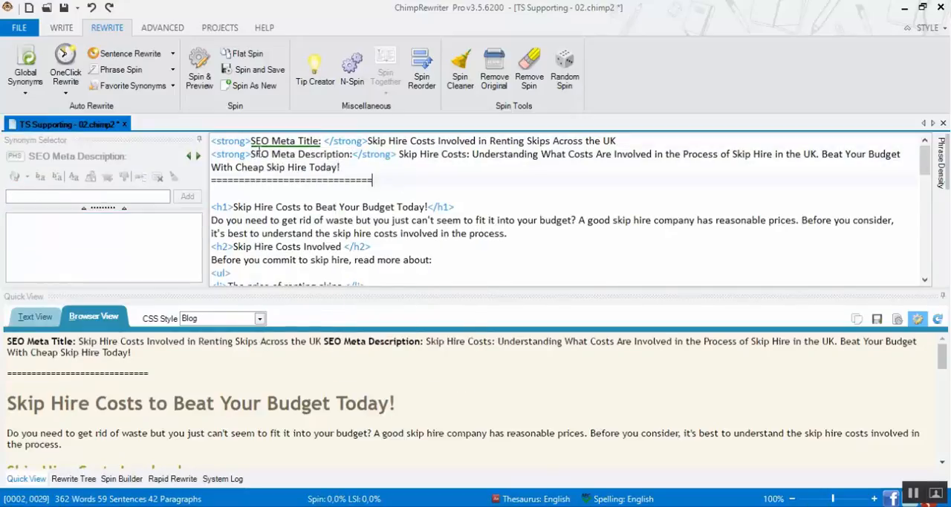
{"action": "left_click_drag", "start_coordinate": [251, 153], "coordinate": [352, 153]}
{"action": "right_click", "coordinate": [346, 167]}
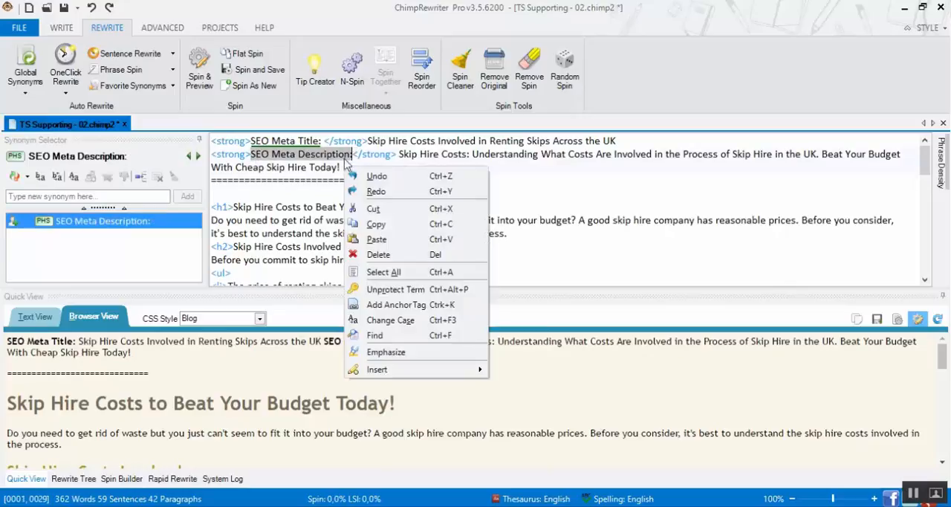
{"action": "left_click", "coordinate": [475, 179]}
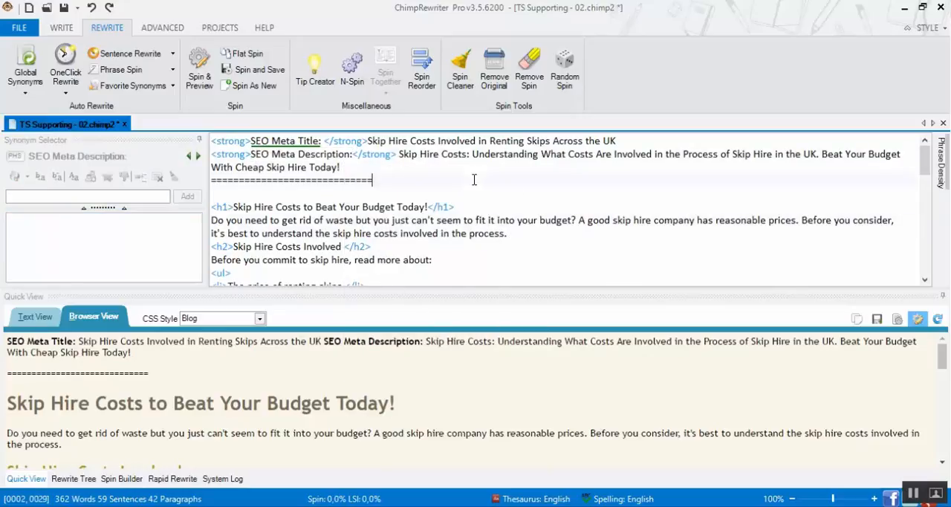
Add global synonyms to the entire article with Minimum Synonym Quality Best, Phrase Replacement Quality Better and Instant Unique Quality (None)
{"action": "key", "text": "ctrl+a"}
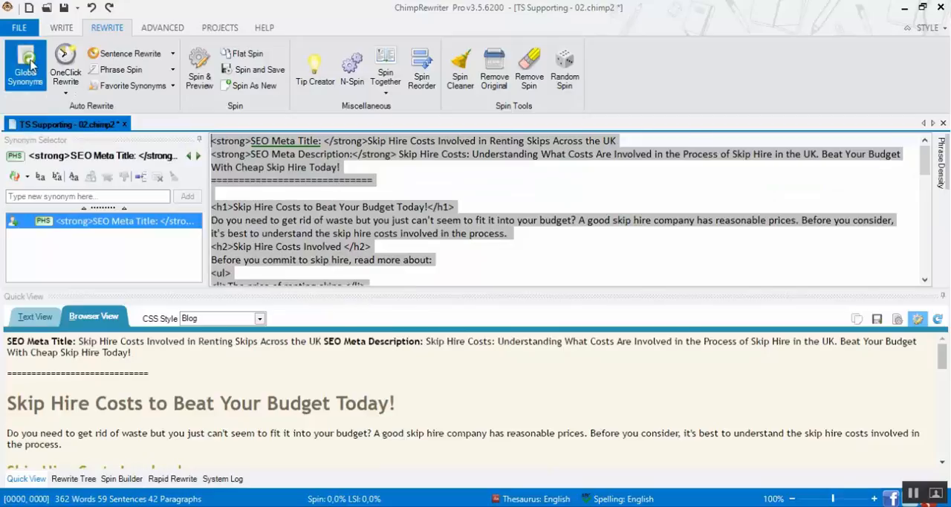
{"action": "left_click", "coordinate": [25, 71]}
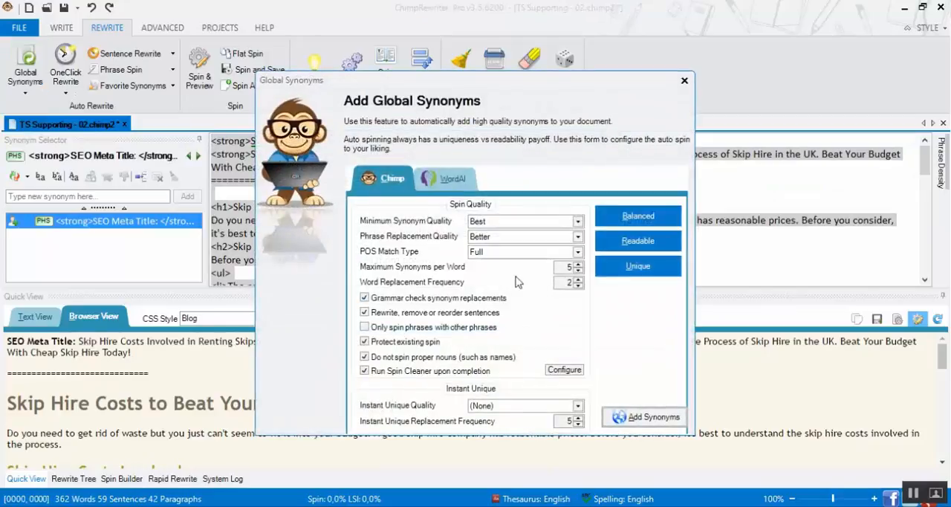
{"action": "left_click", "coordinate": [645, 417]}
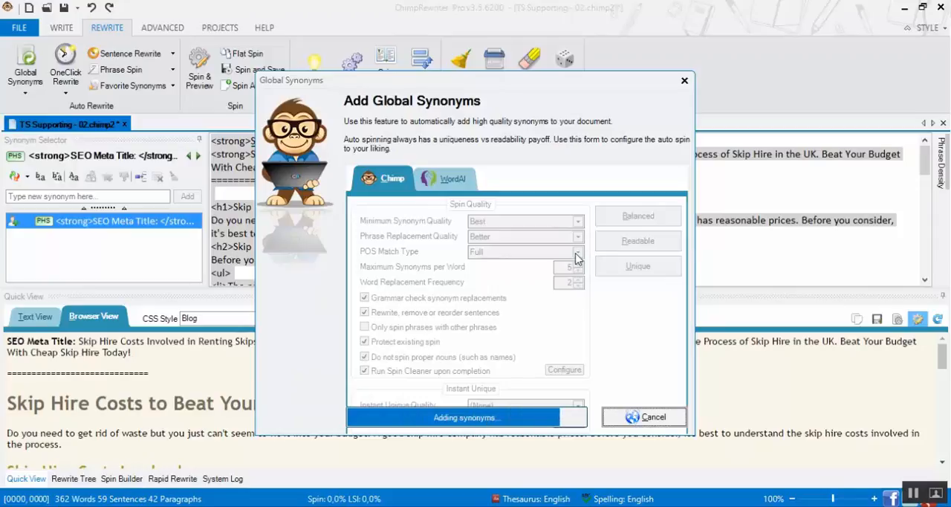
Review the synonyms added from the Reduce Your Spending heading back to the article's start, and generate fresh spun versions in the preview
{"action": "left_click", "coordinate": [315, 205]}
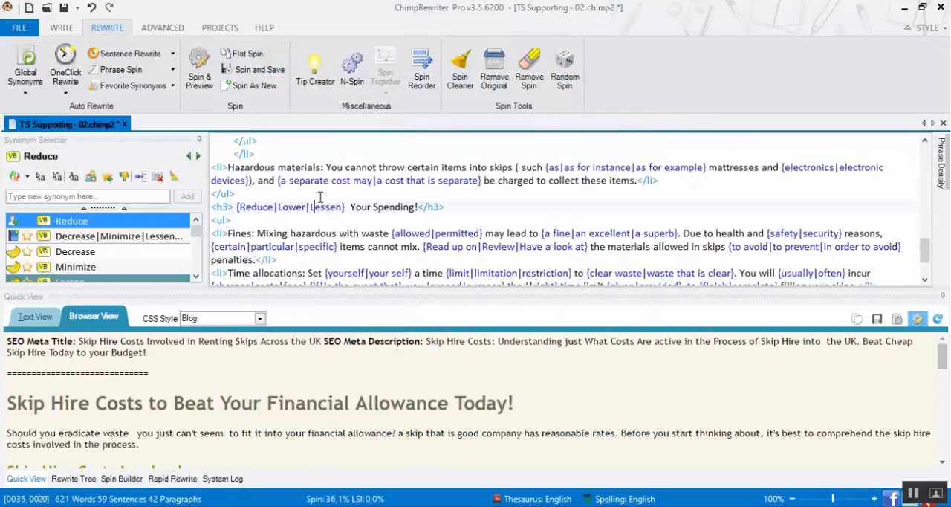
{"action": "scroll", "coordinate": [364, 204], "scroll_direction": "up", "scroll_amount": 6}
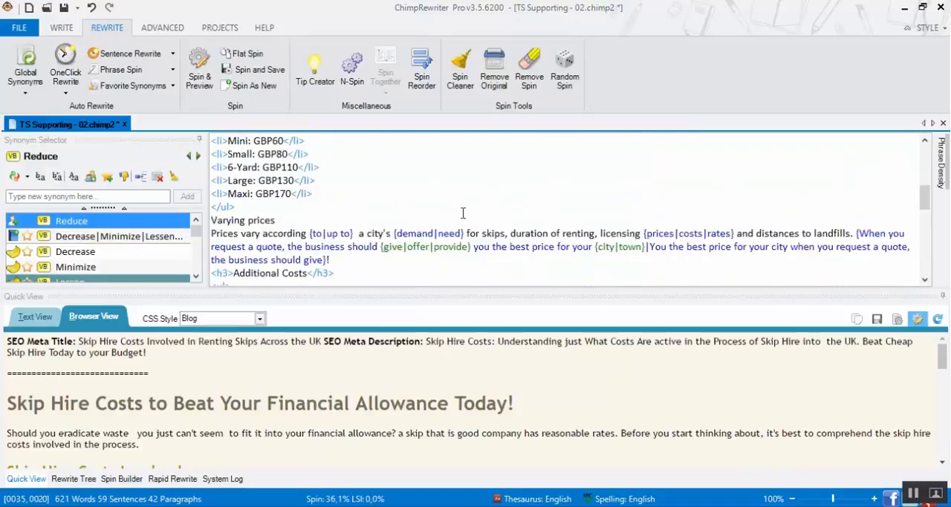
{"action": "scroll", "coordinate": [368, 208], "scroll_direction": "up", "scroll_amount": 5}
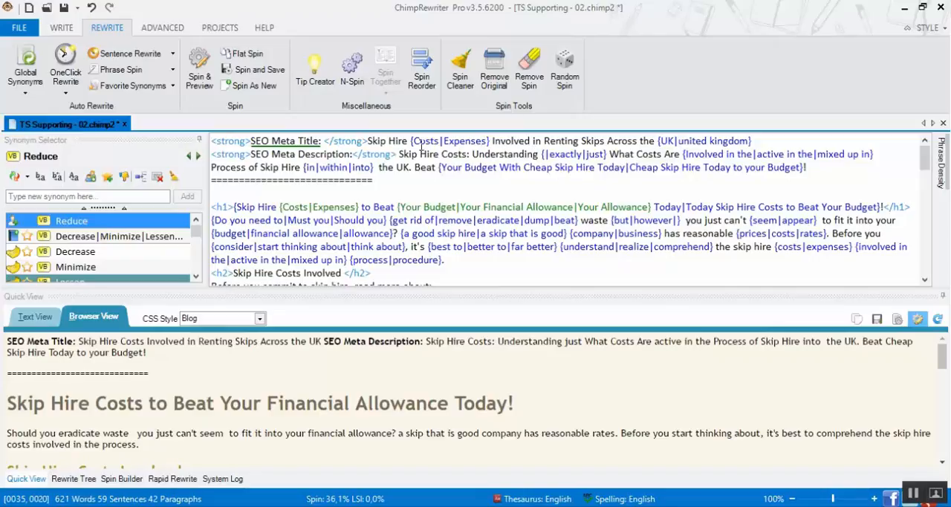
{"action": "left_click", "coordinate": [942, 362]}
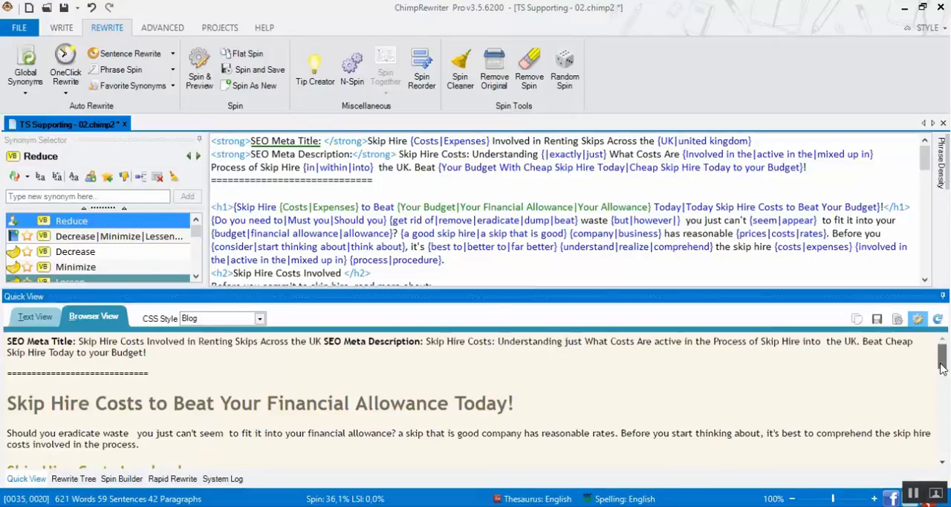
{"action": "left_click", "coordinate": [938, 319]}
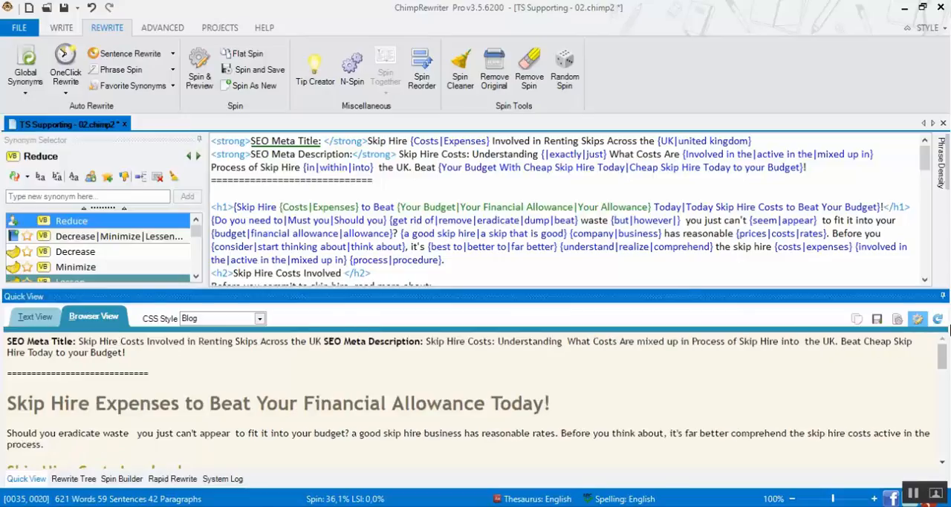
{"action": "left_click", "coordinate": [940, 318]}
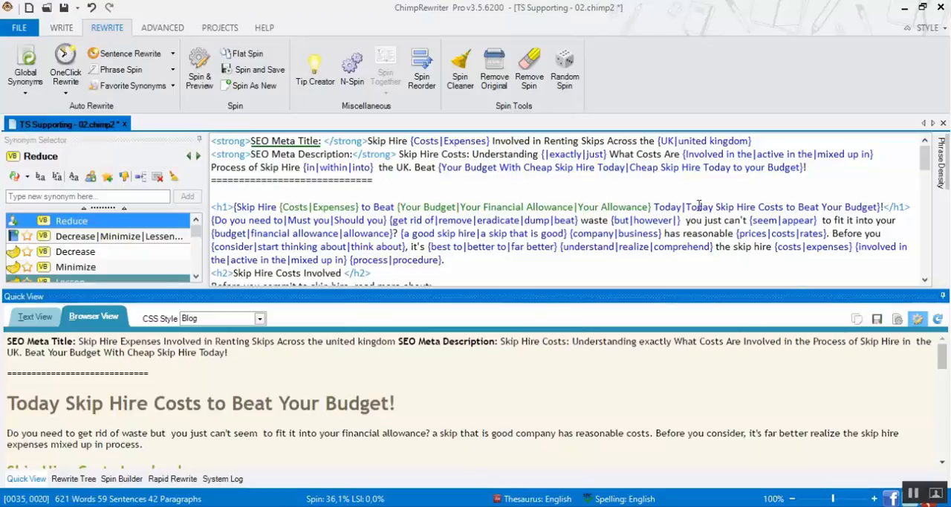
{"action": "mouse_move", "coordinate": [925, 160]}
{"action": "left_mouse_down"}
{"action": "mouse_move", "coordinate": [920, 256]}
{"action": "mouse_move", "coordinate": [923, 152]}
{"action": "left_mouse_up"}
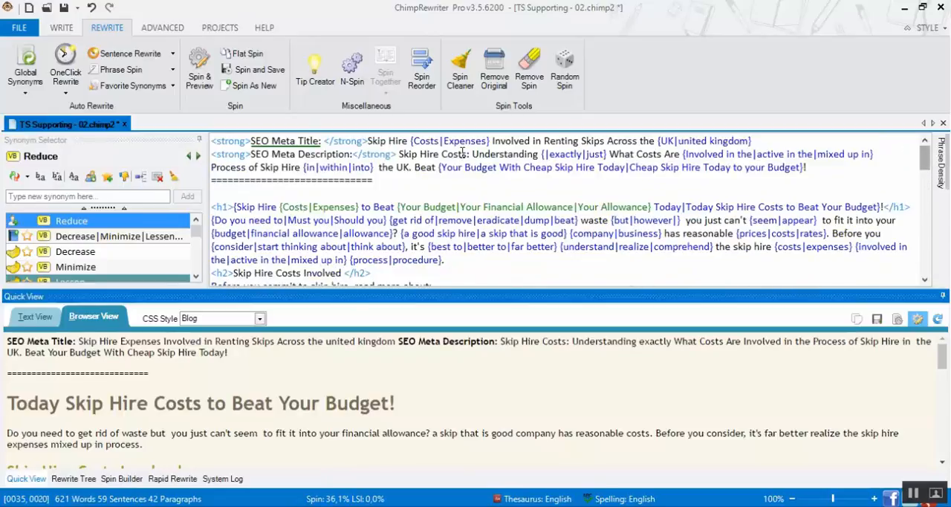
In the meta title, add Hiring, Booking and Choosing as synonyms for Renting, and Around, Throughout and All-around for Across
{"action": "left_click", "coordinate": [565, 140]}
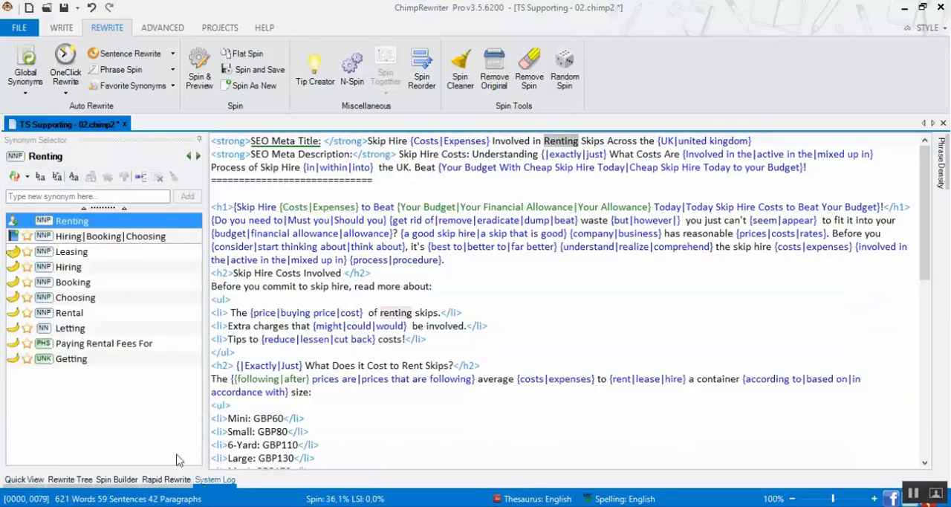
{"action": "left_click", "coordinate": [136, 237]}
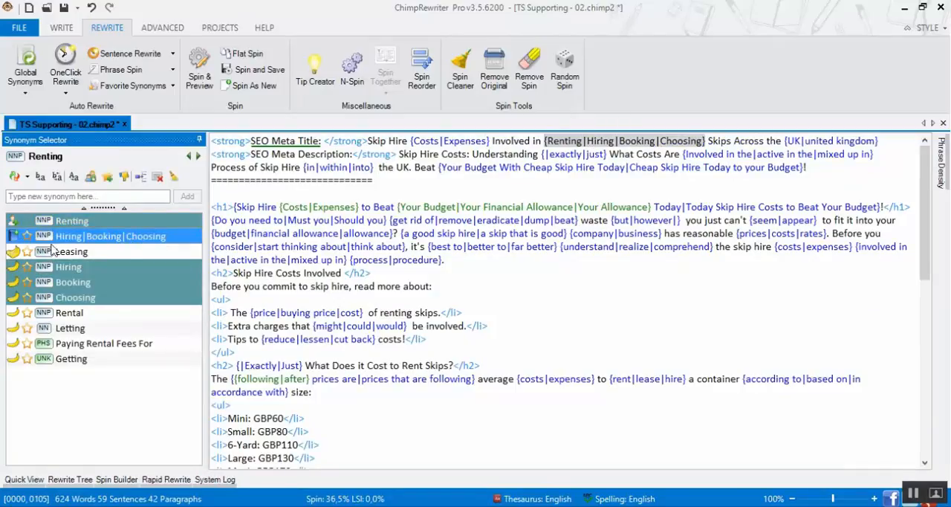
{"action": "double_click", "coordinate": [744, 140]}
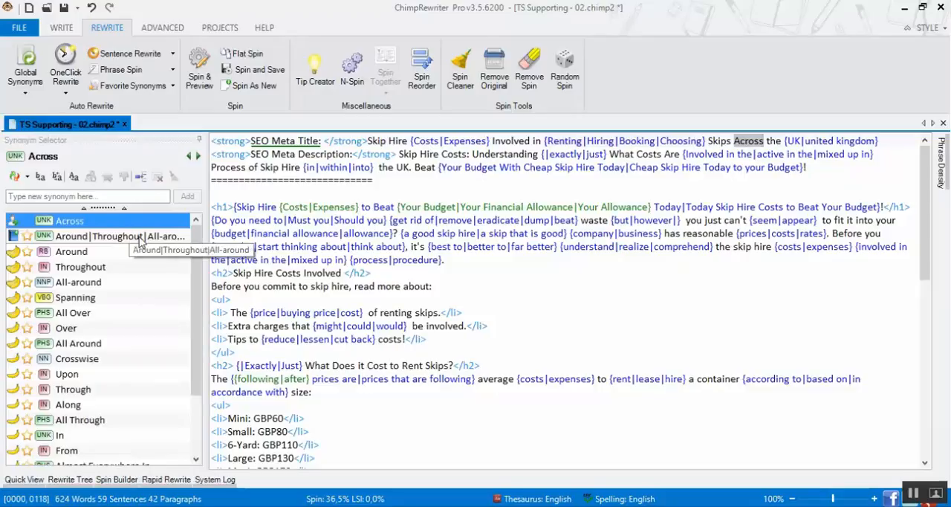
{"action": "left_click_drag", "start_coordinate": [209, 196], "coordinate": [319, 196]}
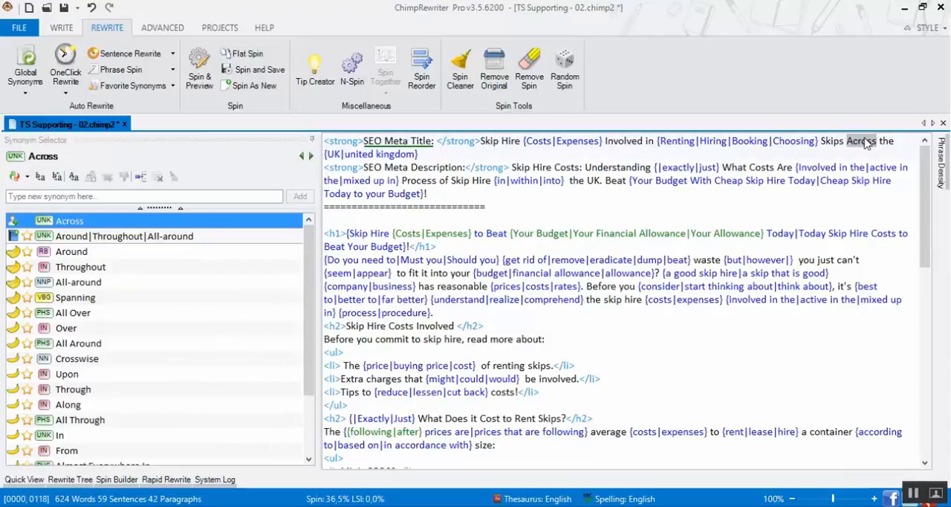
{"action": "left_click", "coordinate": [172, 238]}
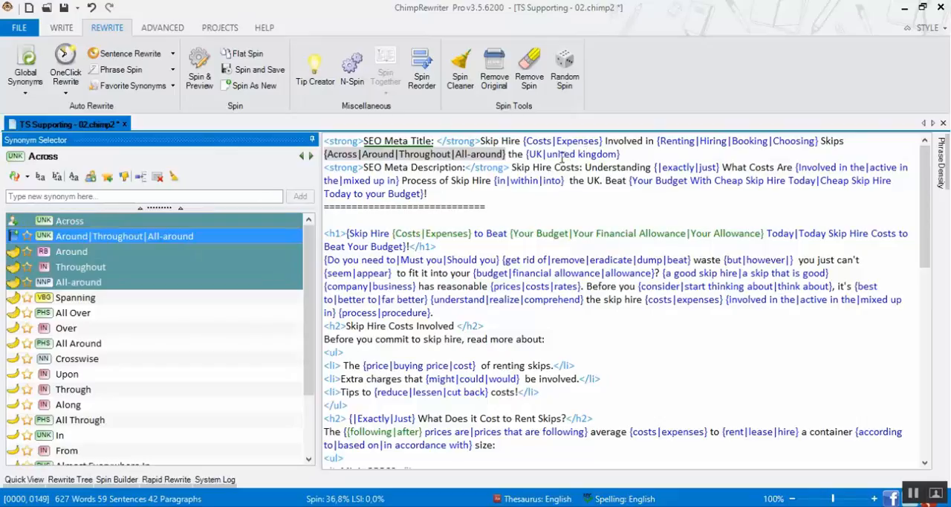
Add Learning, Knowing and "Being familiar with" as synonyms for Understanding in the meta description
{"action": "double_click", "coordinate": [597, 171]}
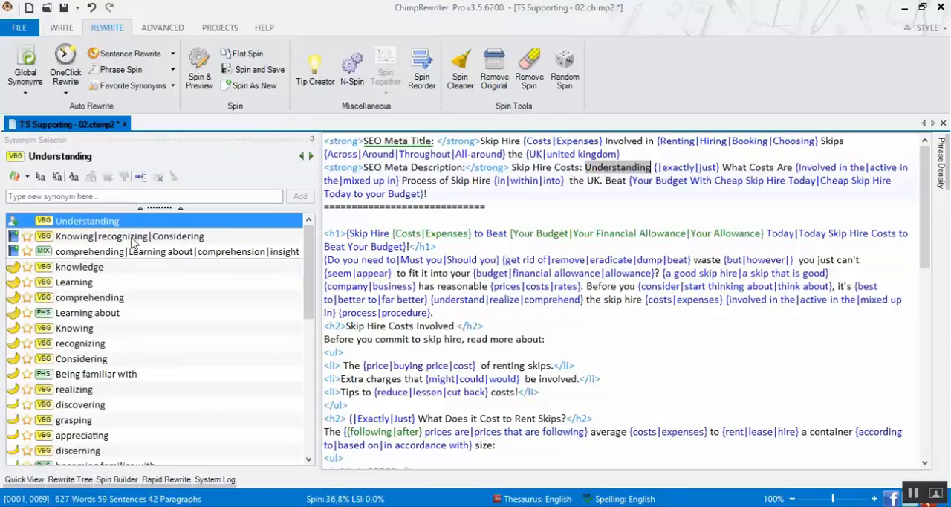
{"action": "left_click", "coordinate": [69, 282]}
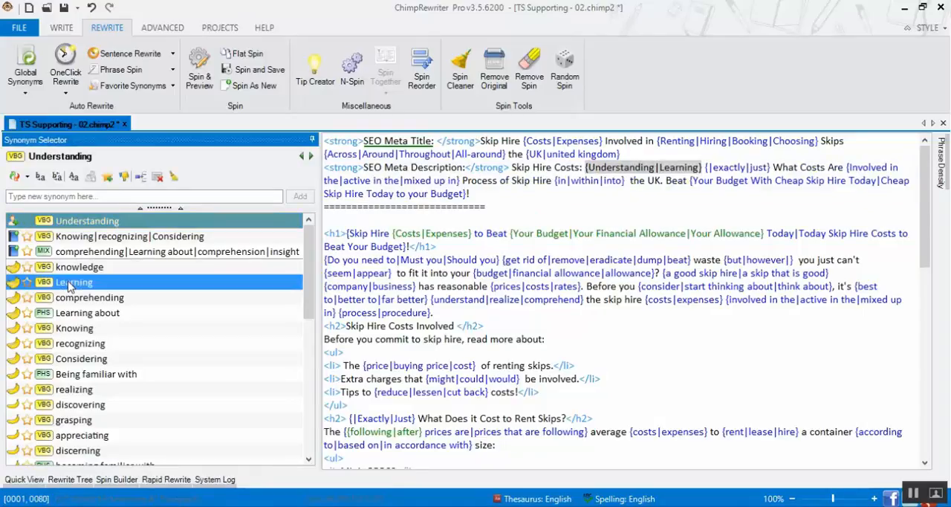
{"action": "left_click", "coordinate": [73, 329]}
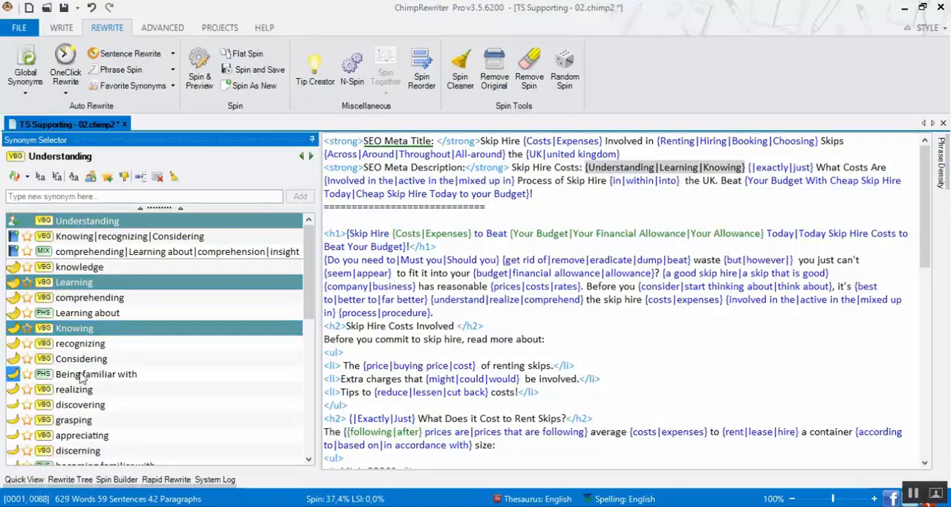
{"action": "left_click", "coordinate": [81, 376]}
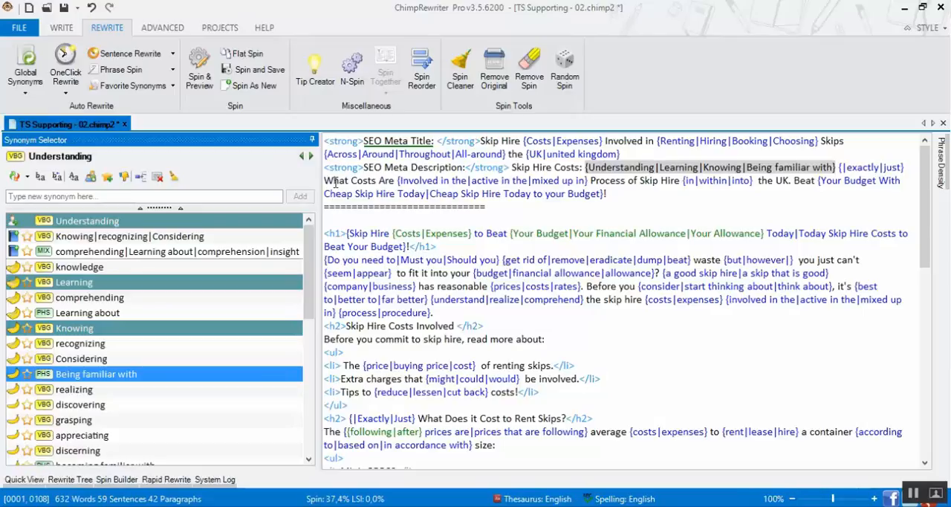
Add Prices, charges and rates as synonyms for Costs in the meta description's phrase "What Costs Are"
{"action": "left_click", "coordinate": [363, 180]}
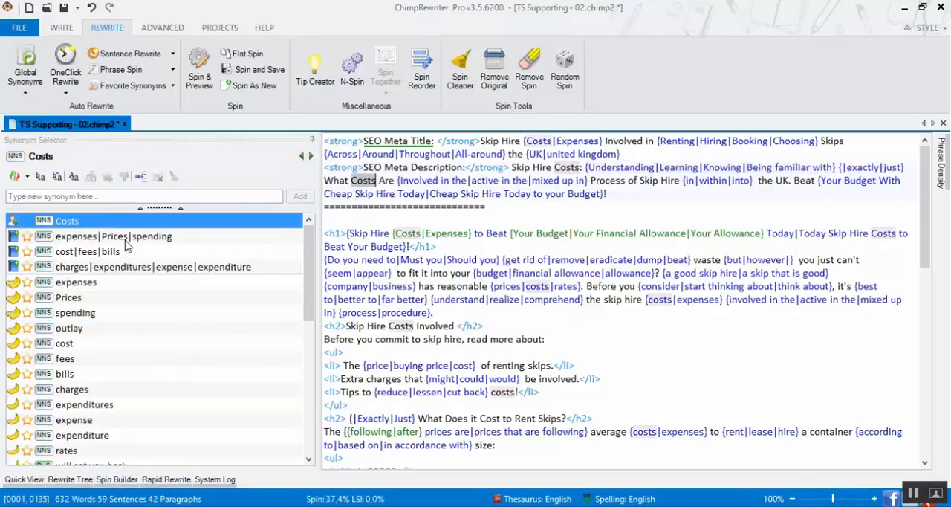
{"action": "left_click", "coordinate": [67, 299]}
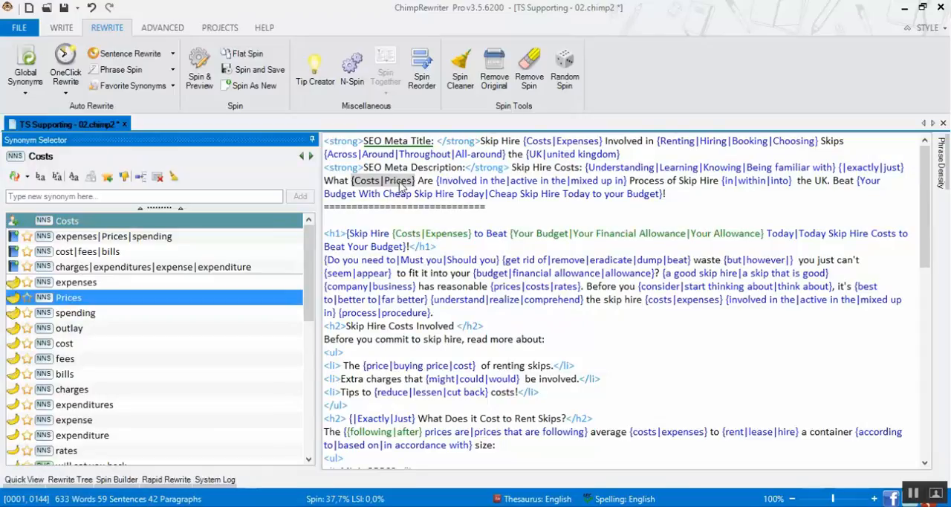
{"action": "left_click", "coordinate": [72, 393]}
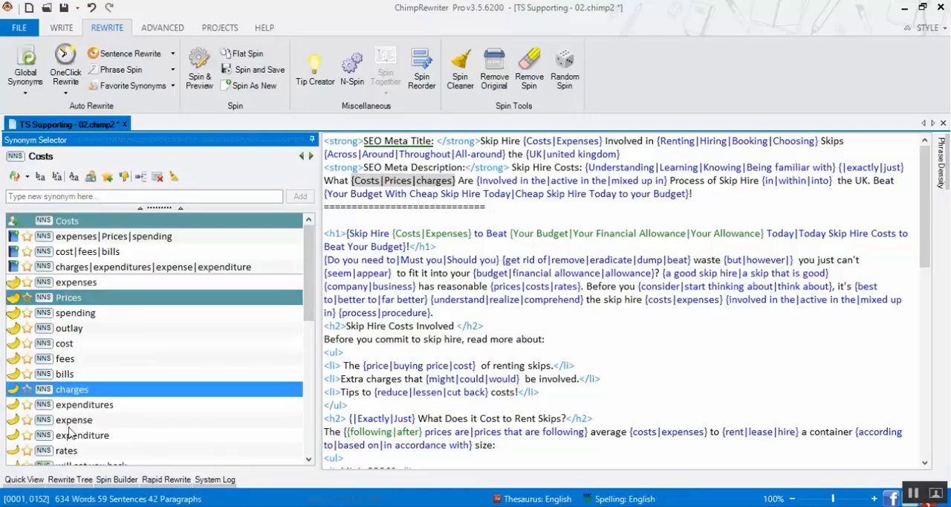
{"action": "scroll", "coordinate": [72, 440], "scroll_direction": "down", "scroll_amount": 1}
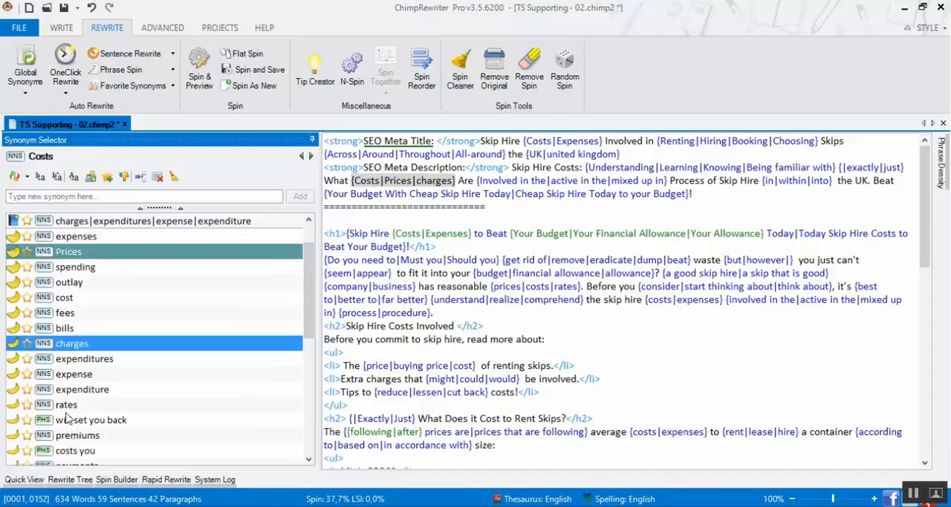
{"action": "left_click", "coordinate": [68, 405]}
{"action": "scroll", "coordinate": [96, 360], "scroll_direction": "down", "scroll_amount": 1}
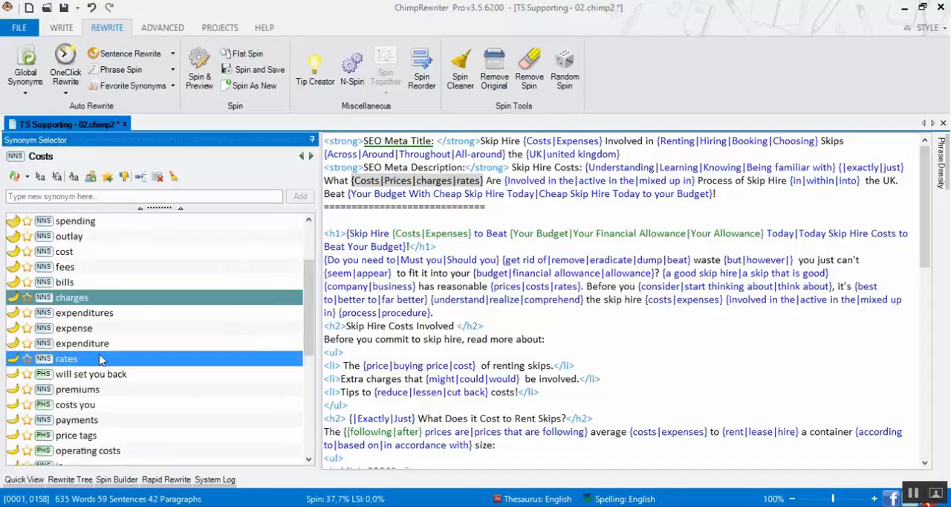
Add fees as a synonym for Costs in the meta description, and look up alternatives for Process in the same sentence
{"action": "left_click", "coordinate": [65, 267]}
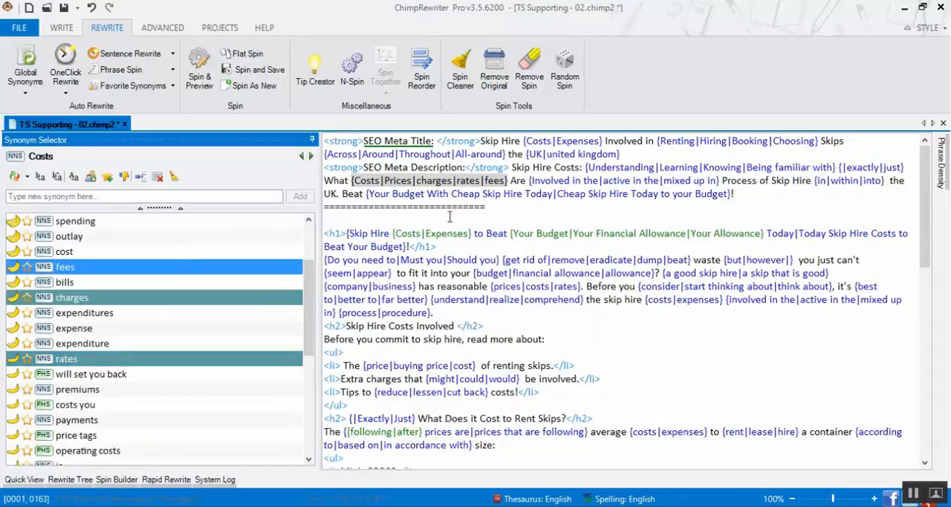
{"action": "left_click", "coordinate": [745, 179]}
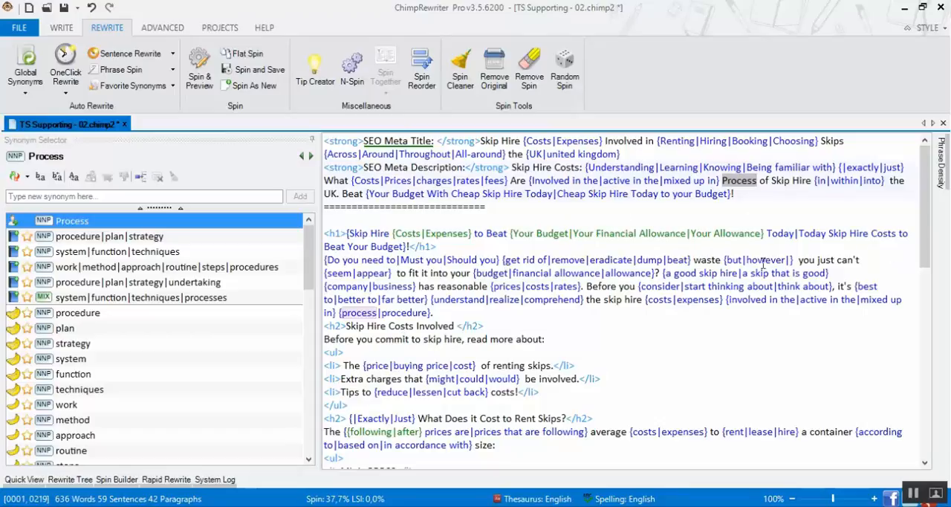
Add cannot, can not, are unable to, are not able to, aren't able to and won't be able to as synonyms for "can't" in the intro paragraph
{"action": "left_click", "coordinate": [843, 259]}
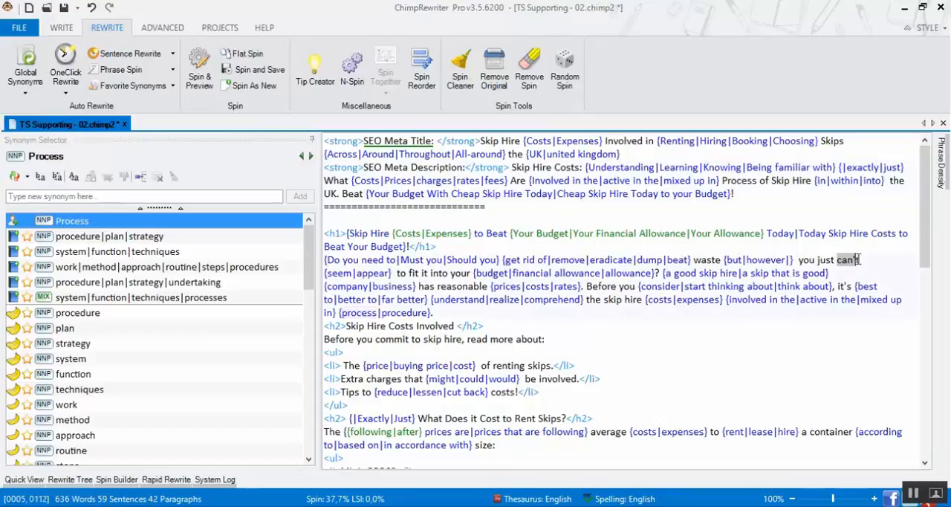
{"action": "left_click", "coordinate": [73, 237]}
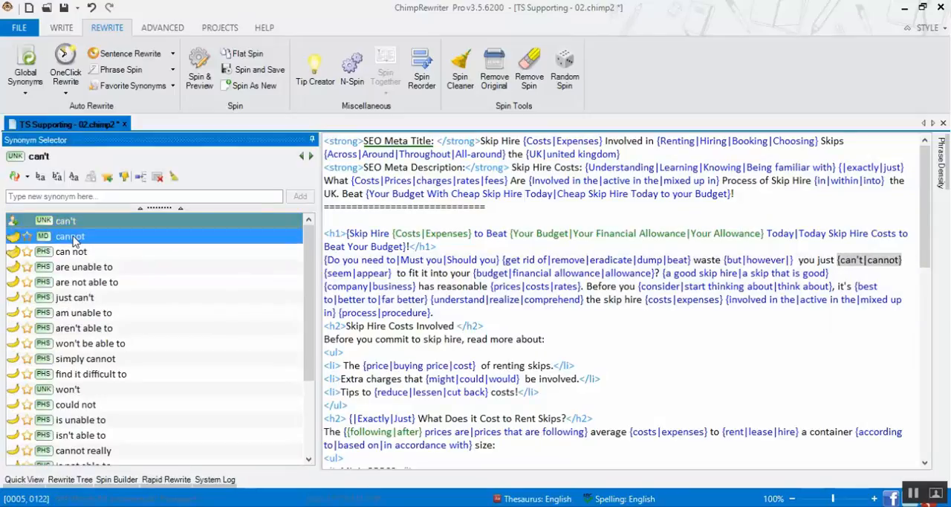
{"action": "left_click", "coordinate": [72, 252]}
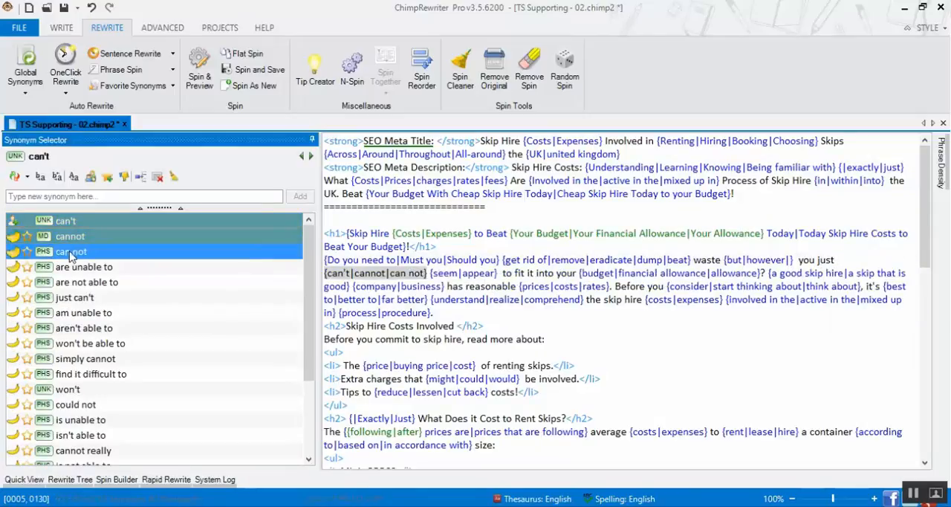
{"action": "left_click", "coordinate": [81, 268]}
{"action": "left_click", "coordinate": [92, 282]}
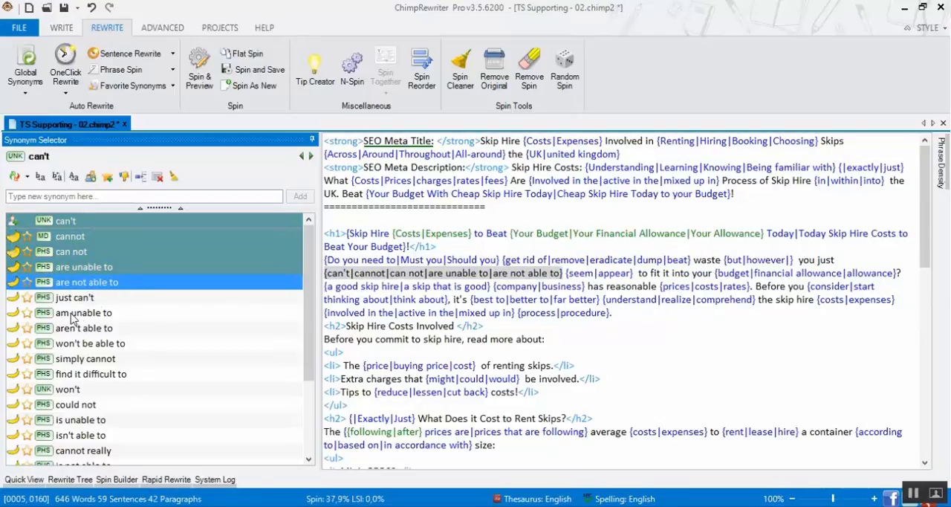
{"action": "left_click", "coordinate": [89, 328]}
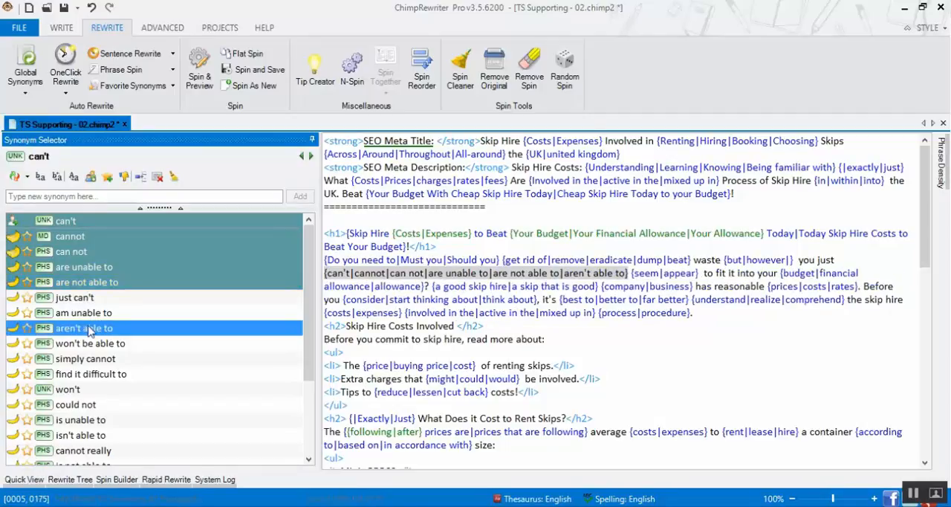
{"action": "left_click", "coordinate": [115, 345]}
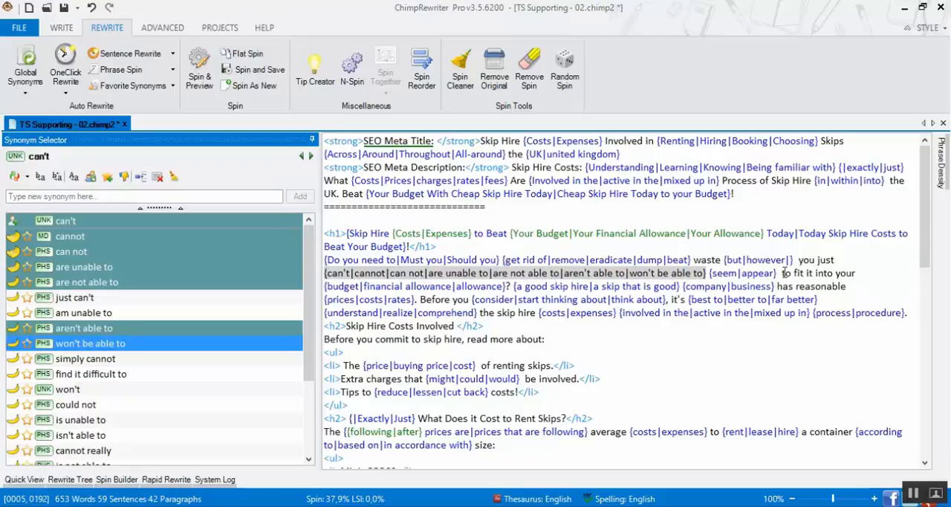
Delete the {seem|appear} group from the intro paragraph so the text continues directly with "to fit it into your"
{"action": "left_click", "coordinate": [711, 273]}
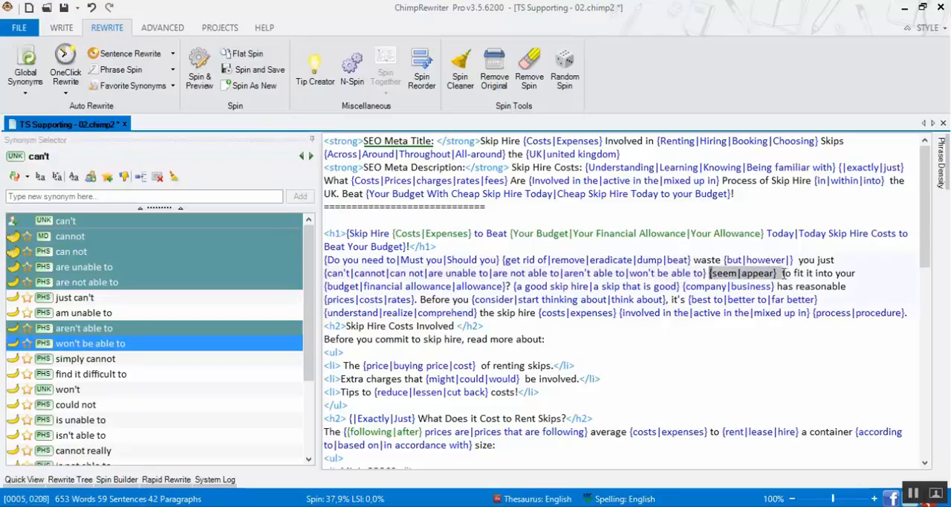
{"action": "key", "text": "Delete"}
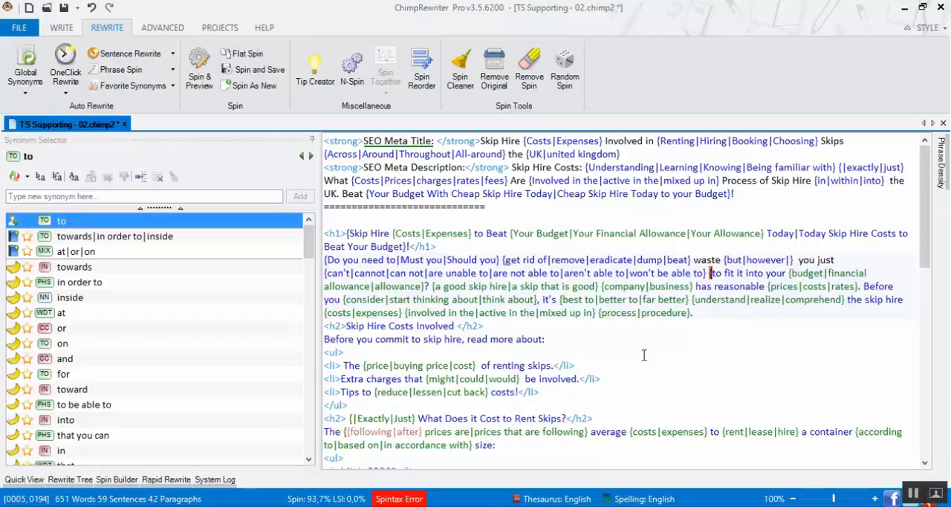
{"action": "key", "text": "Delete"}
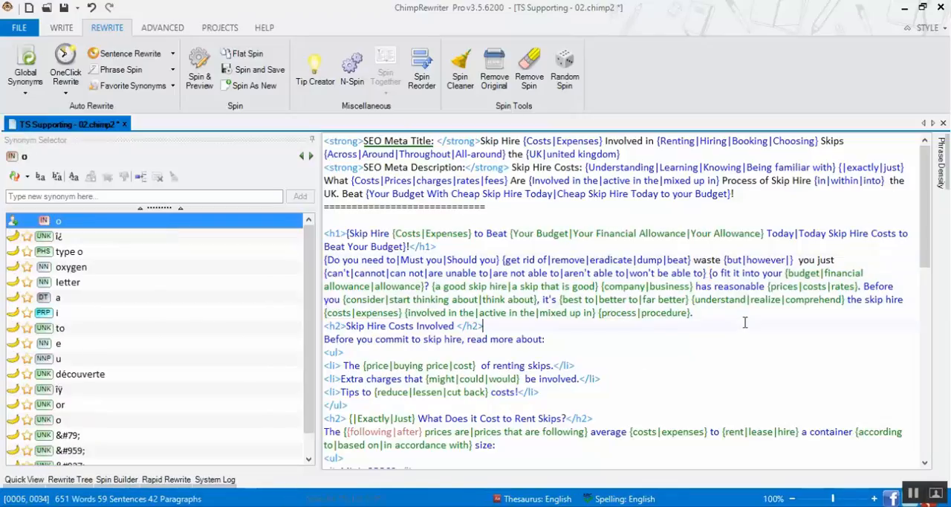
{"action": "key", "text": "BackSpace"}
{"action": "type", "text": "t"}
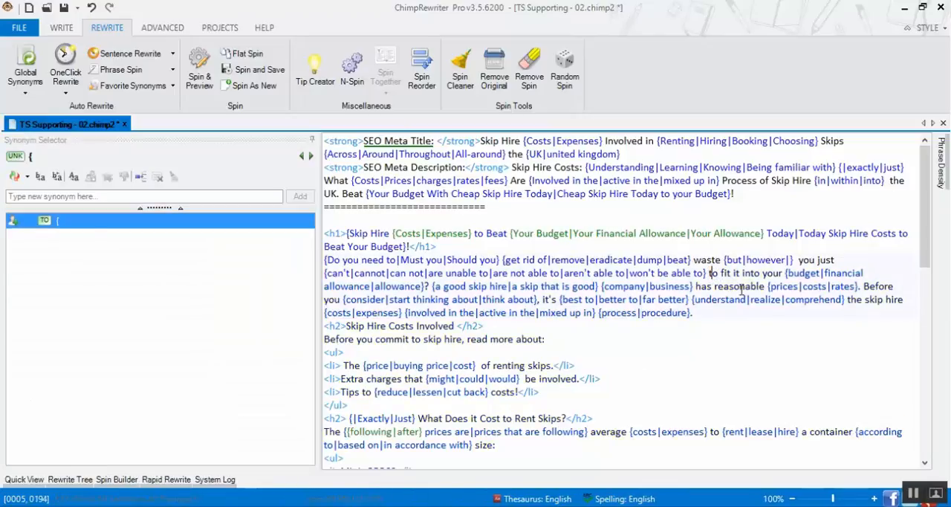
{"action": "left_click", "coordinate": [723, 316]}
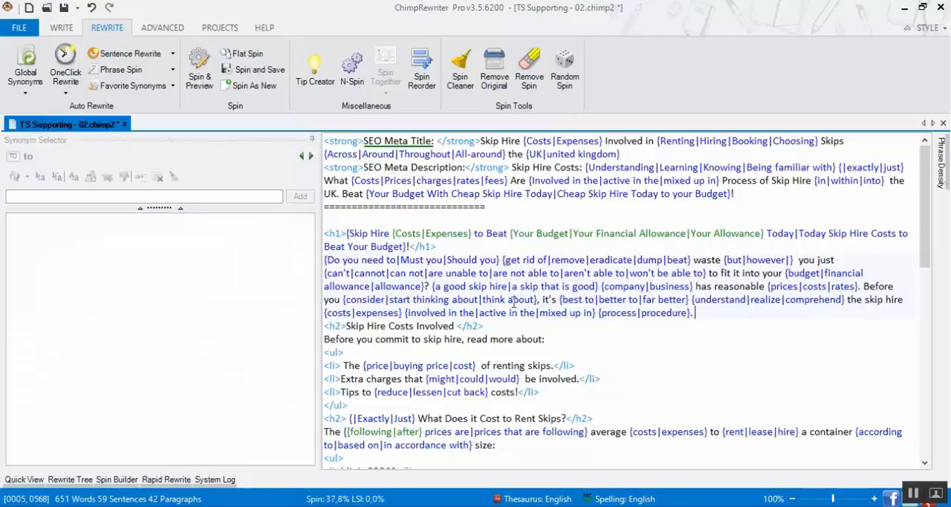
Add Required as a synonym for Involved in the Skip Hire Costs heading, and agree and use for commit in the sentence below
{"action": "double_click", "coordinate": [437, 328]}
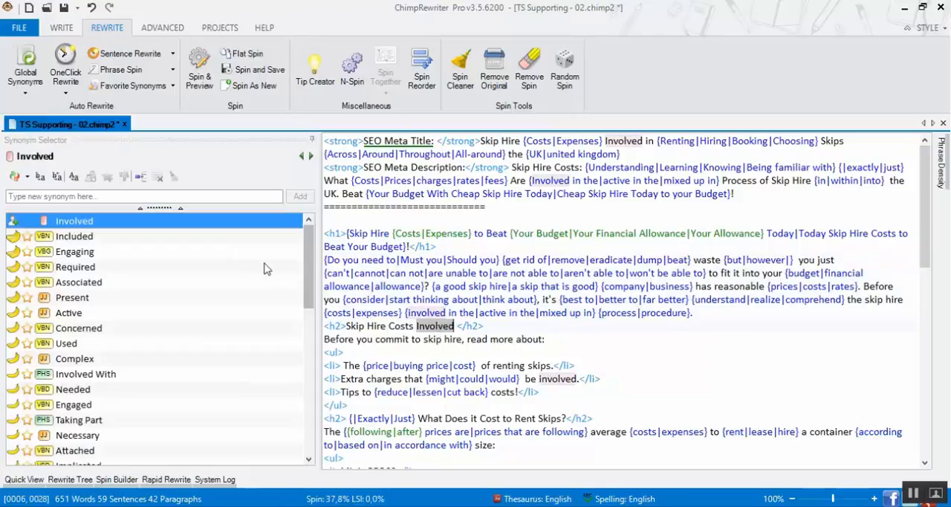
{"action": "double_click", "coordinate": [69, 269]}
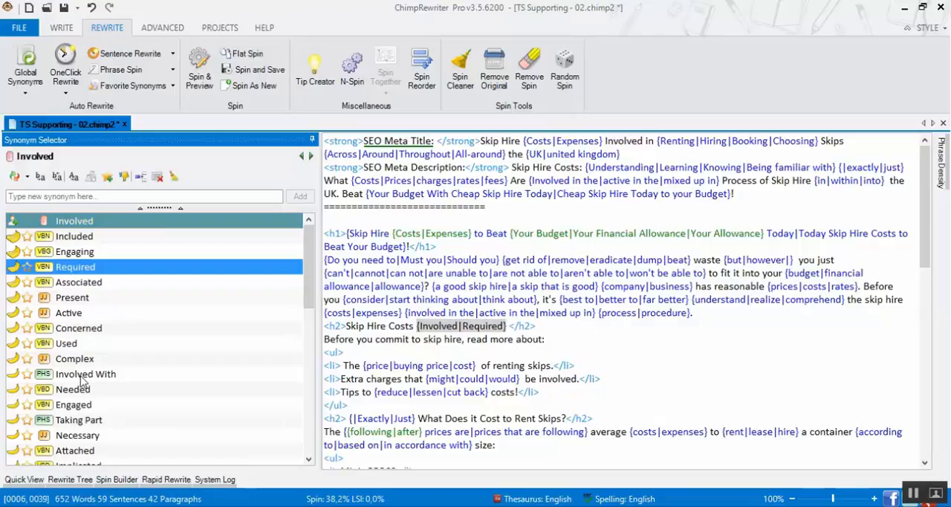
{"action": "double_click", "coordinate": [392, 340]}
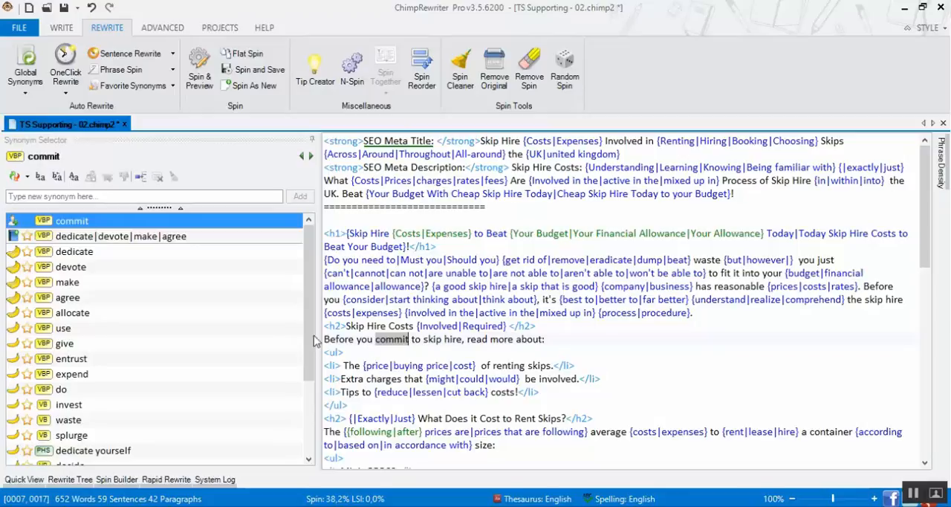
{"action": "double_click", "coordinate": [67, 299]}
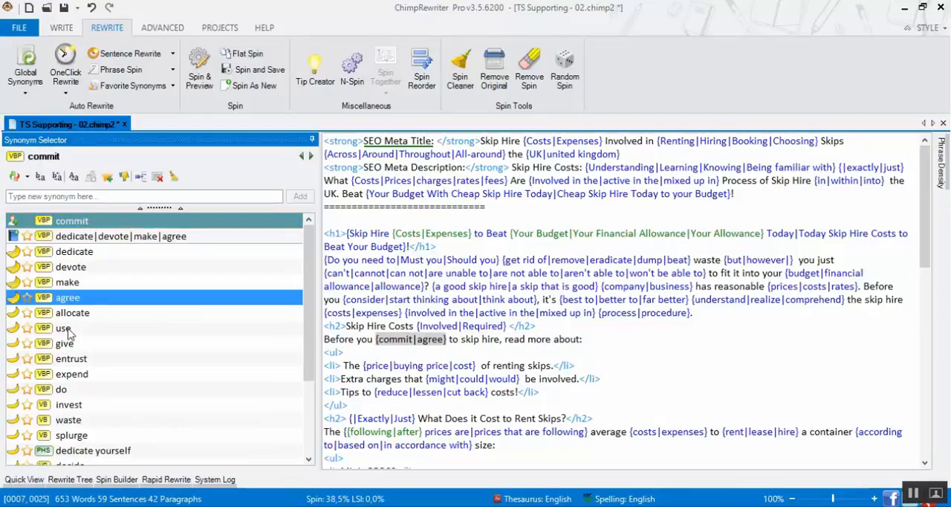
{"action": "double_click", "coordinate": [64, 329]}
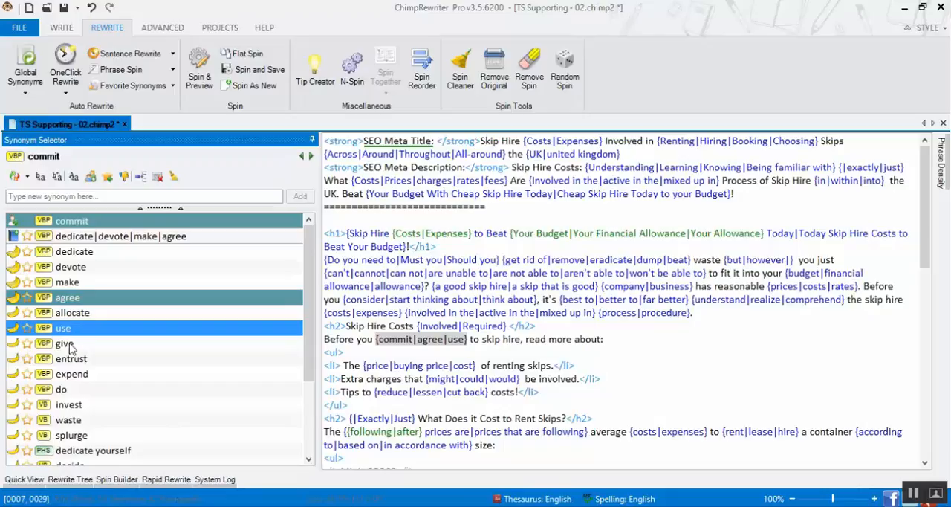
Add "find out more" and "learn more" as synonyms for "read more", and hiring, booking and choosing for renting in the first list item
{"action": "double_click", "coordinate": [534, 339]}
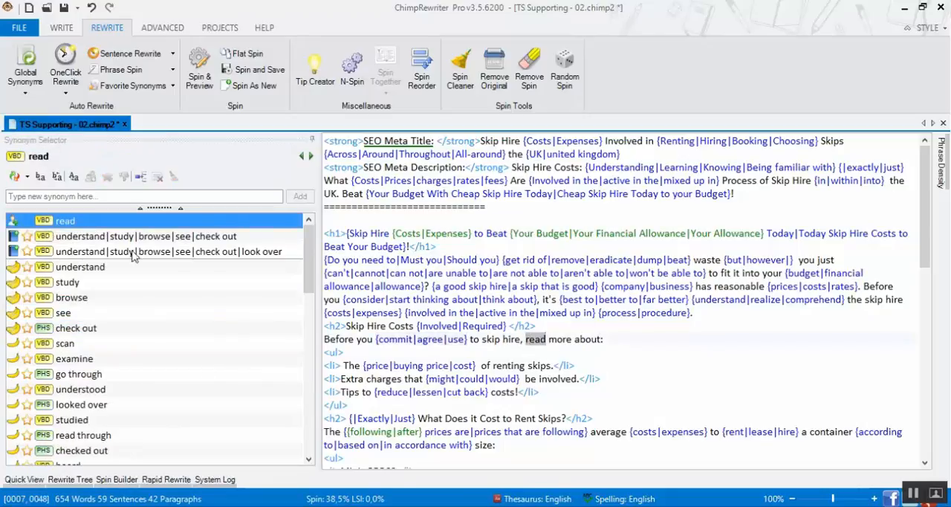
{"action": "left_click", "coordinate": [575, 339], "text": "shift"}
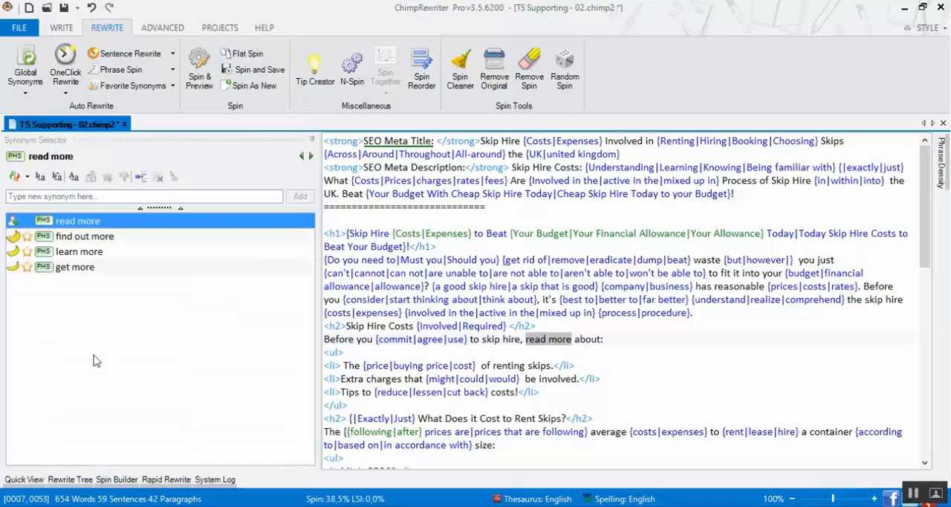
{"action": "double_click", "coordinate": [80, 238]}
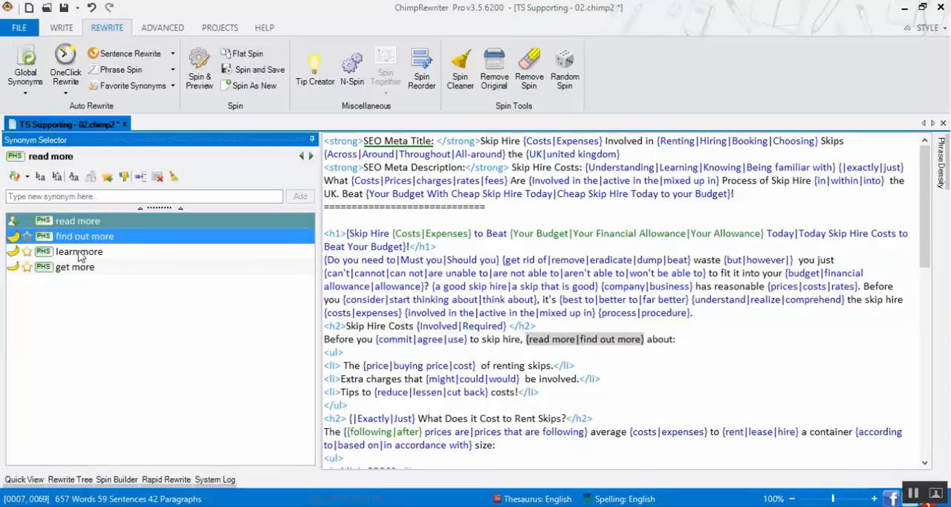
{"action": "double_click", "coordinate": [79, 252]}
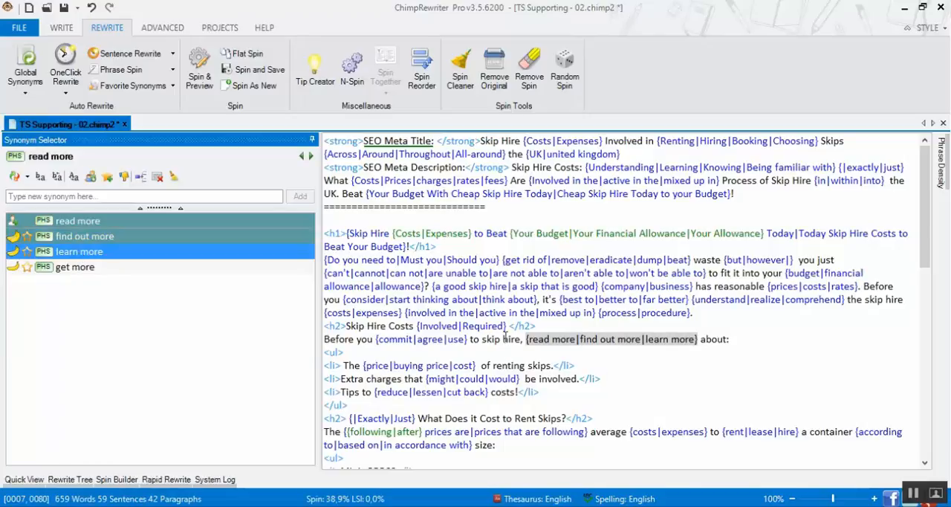
{"action": "double_click", "coordinate": [510, 366]}
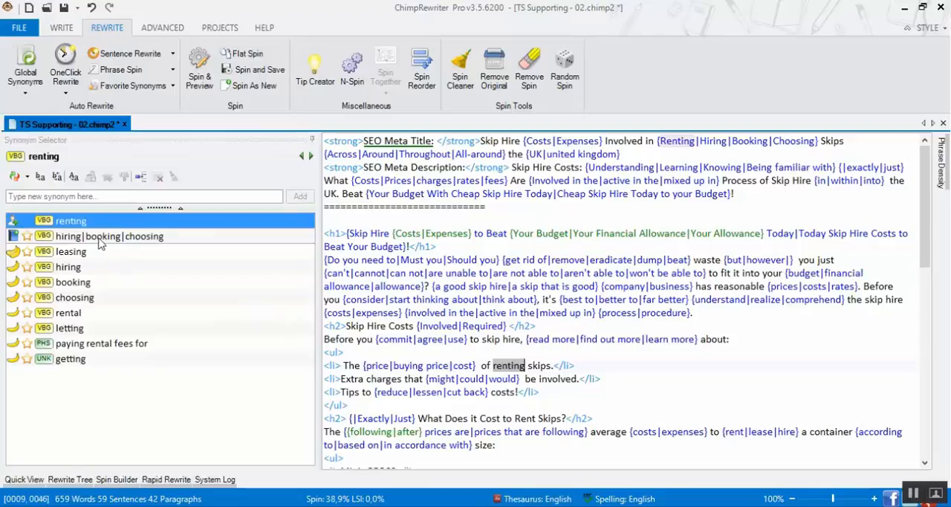
{"action": "double_click", "coordinate": [110, 236]}
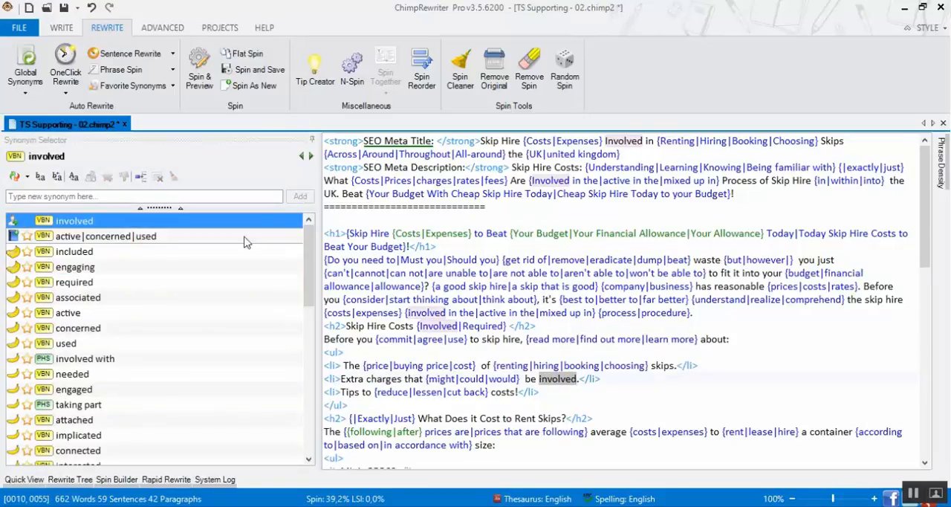
Add "Cost You" as a synonym for Cost in the heading "What Does it Cost to Rent Skips?"
{"action": "scroll", "coordinate": [515, 311], "scroll_direction": "down", "scroll_amount": 3}
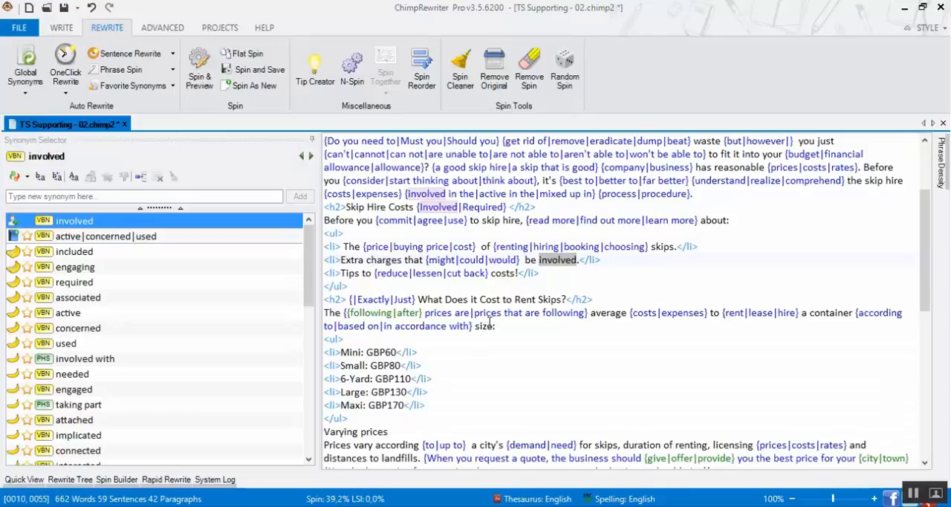
{"action": "left_click", "coordinate": [492, 298]}
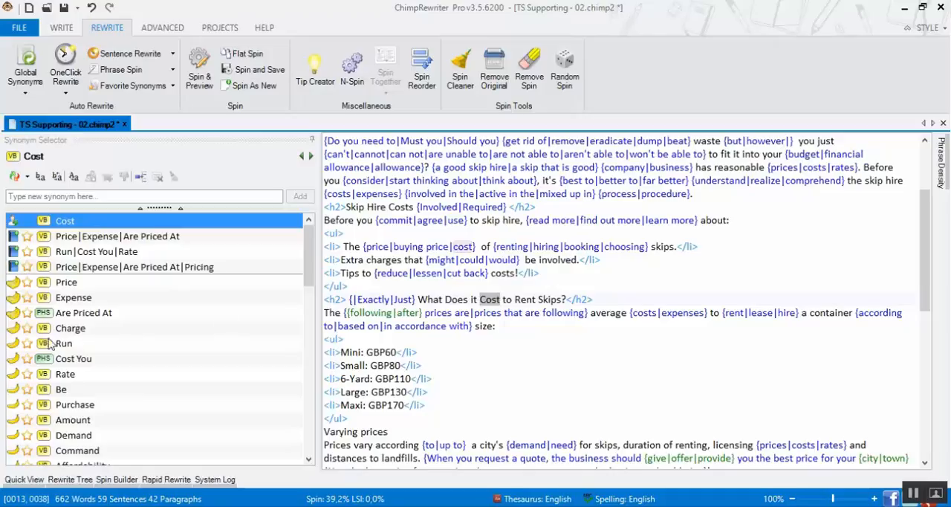
{"action": "left_click", "coordinate": [66, 362]}
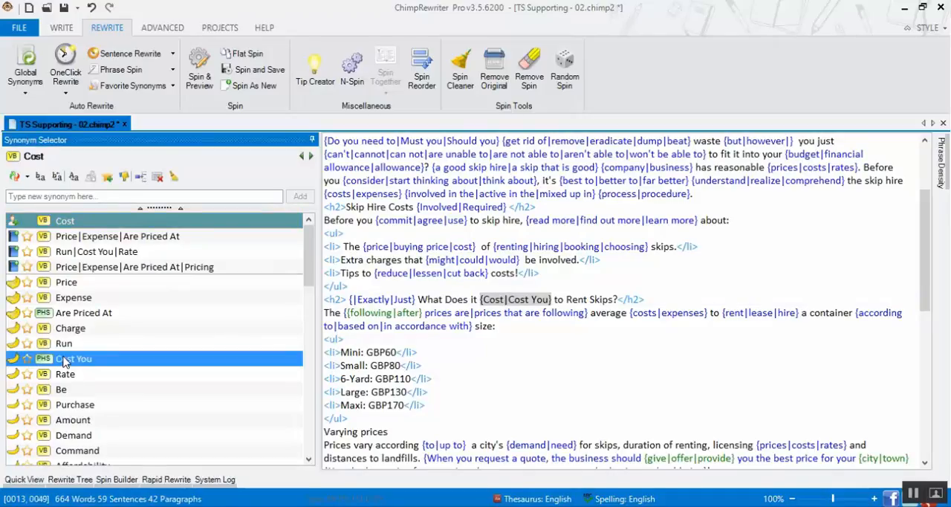
Add Hire, Lease, Book, Reserve and Rent Out as synonyms for Rent in the same heading
{"action": "left_click", "coordinate": [577, 299]}
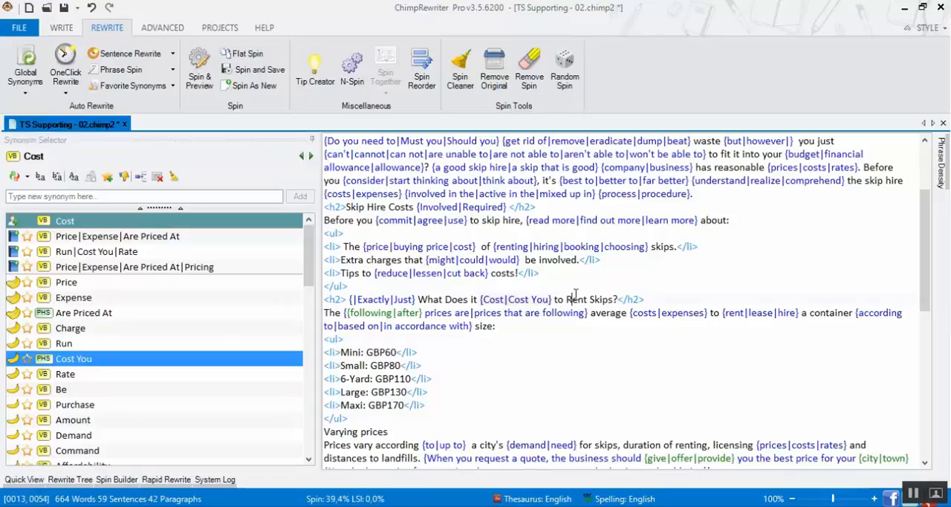
{"action": "left_click", "coordinate": [65, 267]}
{"action": "left_click", "coordinate": [67, 251]}
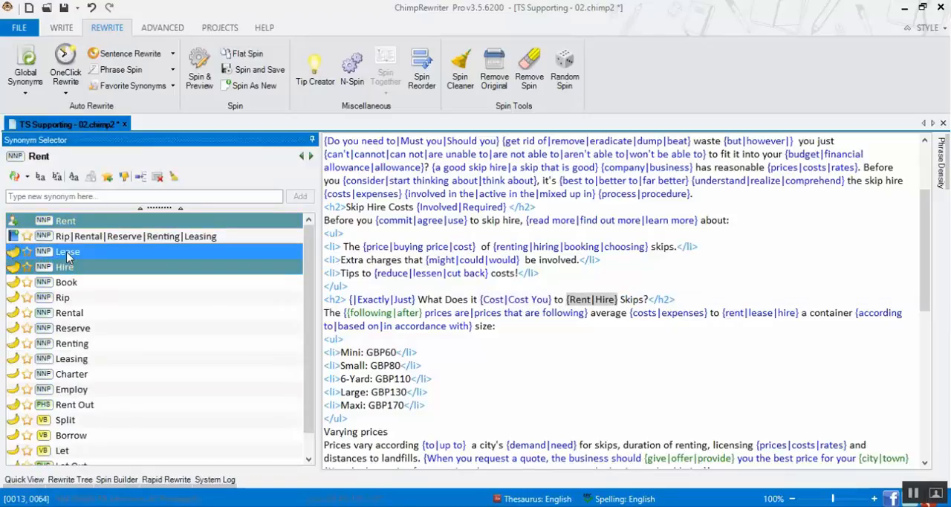
{"action": "left_click", "coordinate": [66, 283]}
{"action": "left_click", "coordinate": [78, 328]}
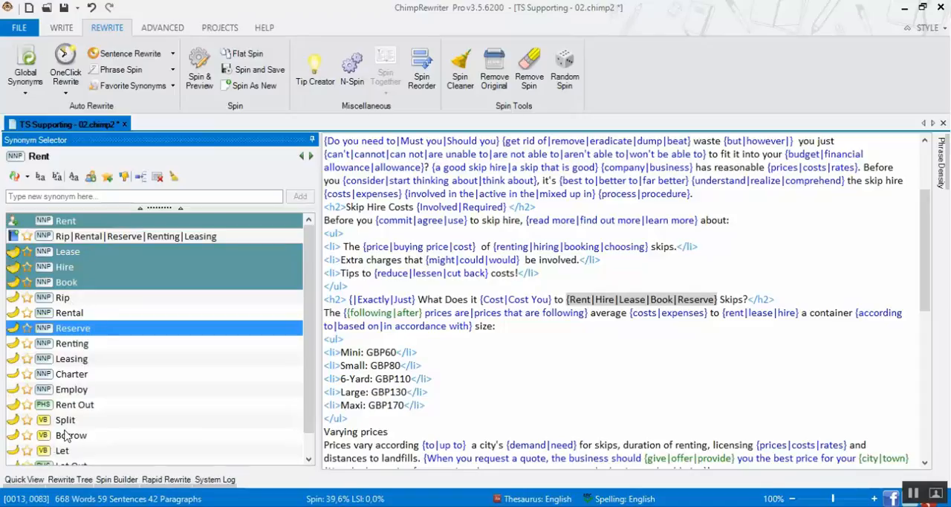
{"action": "left_click", "coordinate": [78, 405]}
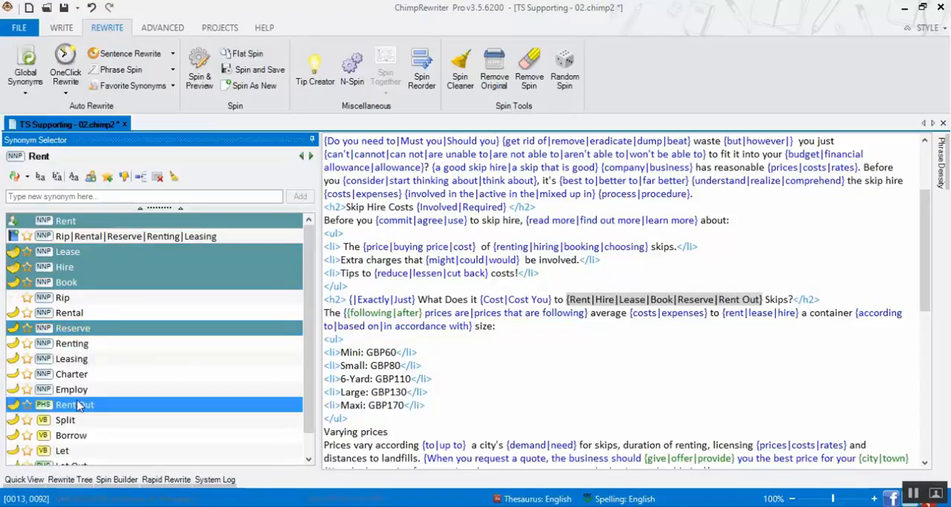
{"action": "left_click", "coordinate": [611, 336]}
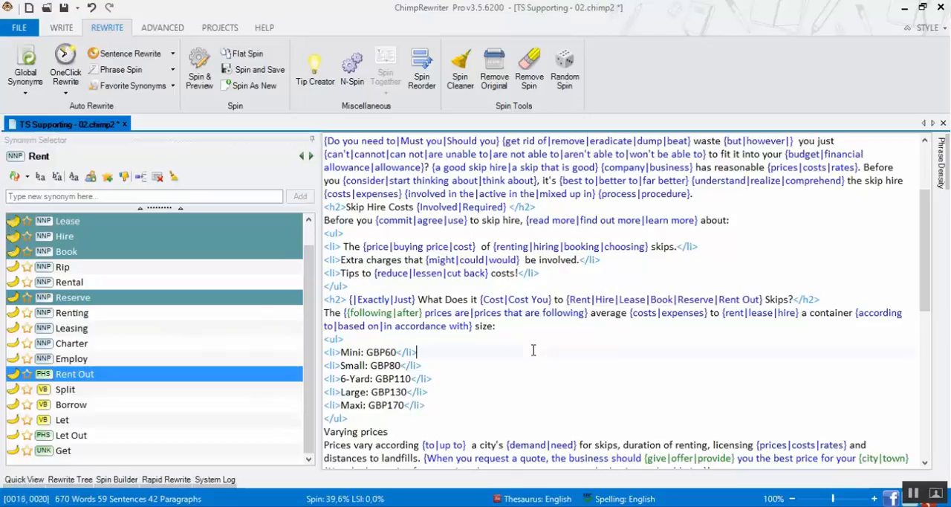
Add the synonym set costs, cost, rates and pricing to prices in the "Varying prices" line
{"action": "scroll", "coordinate": [617, 342], "scroll_direction": "down", "scroll_amount": 3}
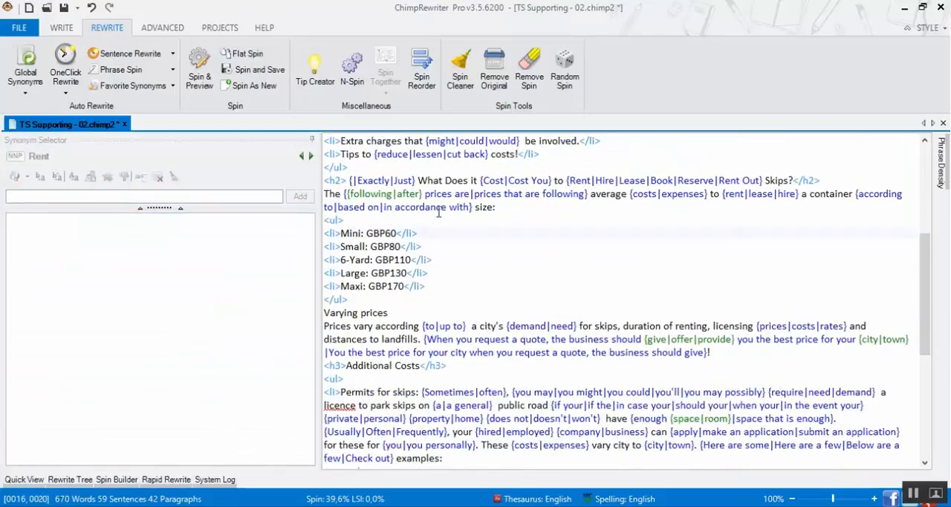
{"action": "scroll", "coordinate": [440, 215], "scroll_direction": "down", "scroll_amount": 2}
{"action": "double_click", "coordinate": [376, 235]}
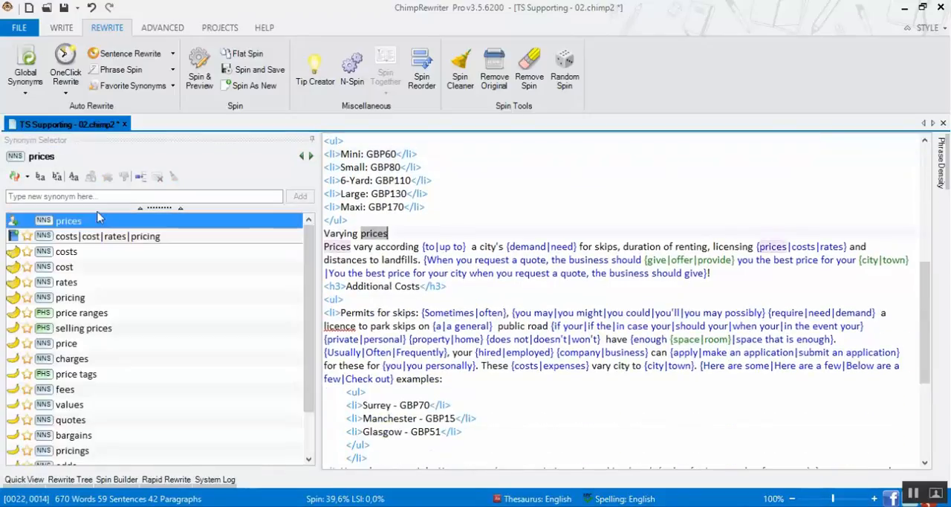
{"action": "left_click", "coordinate": [136, 238]}
{"action": "double_click", "coordinate": [136, 238]}
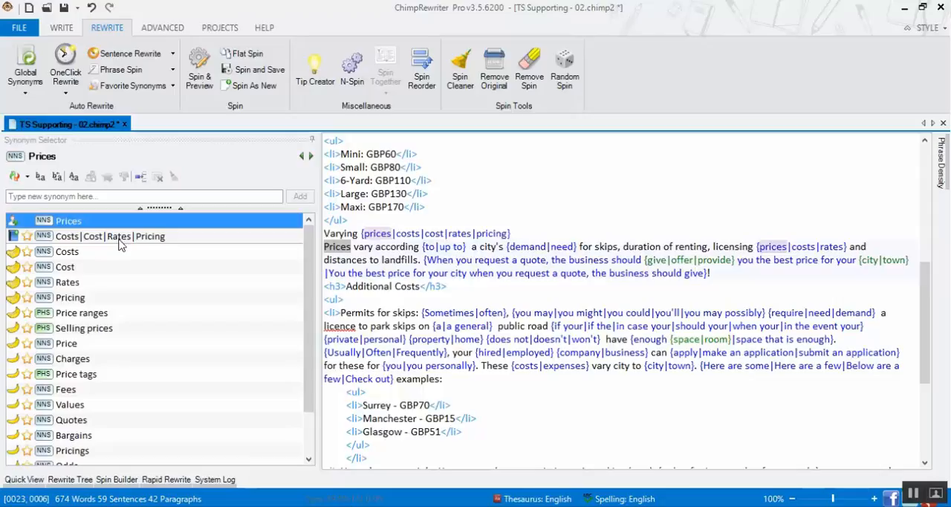
Add Costs, Rates and Price ranges as synonyms for Prices at the start of the "Prices vary according" sentence
{"action": "double_click", "coordinate": [68, 253]}
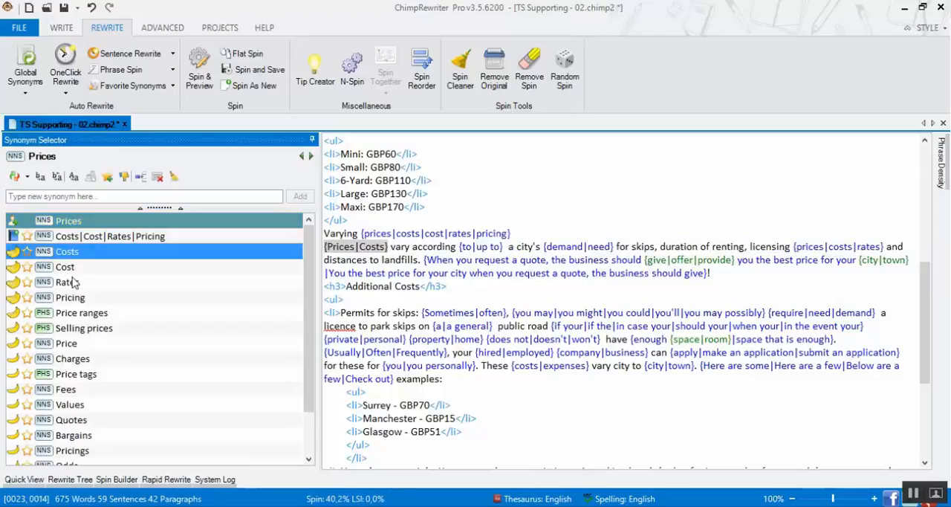
{"action": "double_click", "coordinate": [72, 284]}
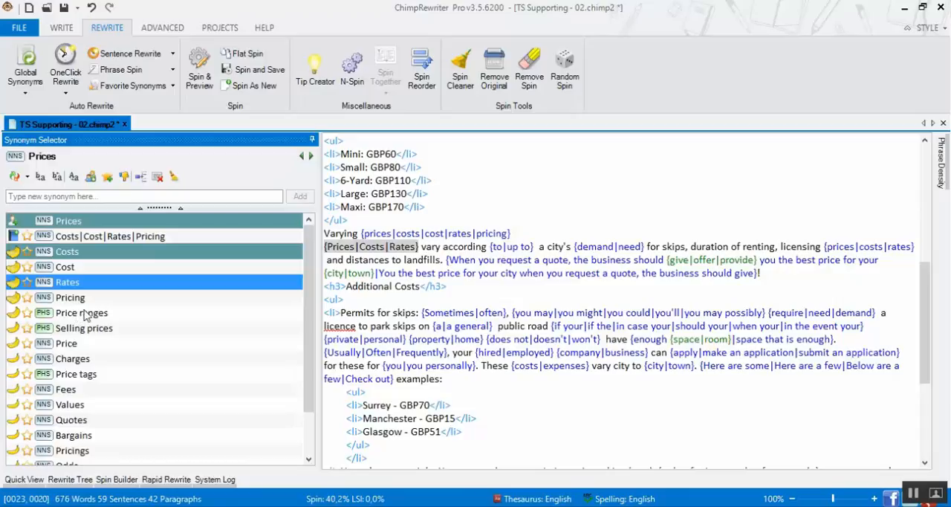
{"action": "double_click", "coordinate": [84, 314]}
Add the synonym set length, extent, period and timeframe to duration in the same sentence, and check the suggestions for distances
{"action": "double_click", "coordinate": [765, 247]}
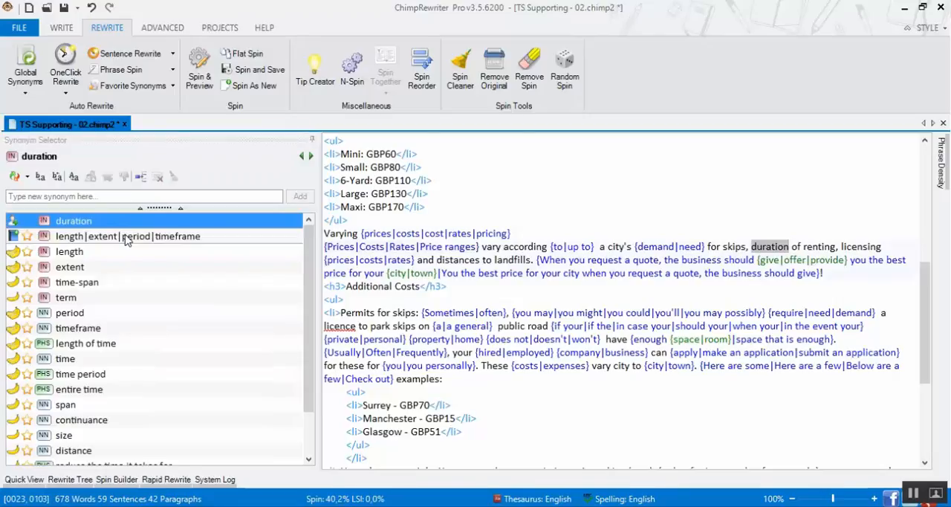
{"action": "left_click", "coordinate": [126, 236]}
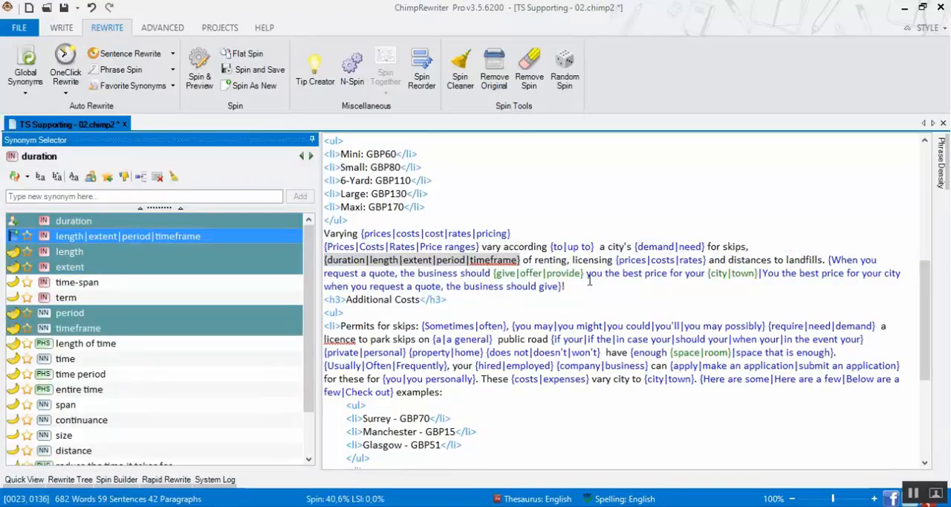
{"action": "double_click", "coordinate": [750, 260]}
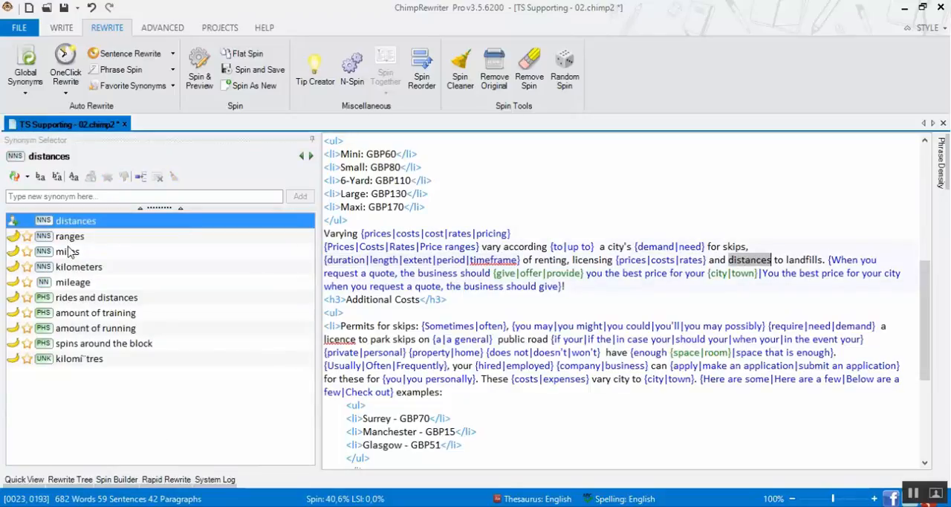
{"action": "scroll", "coordinate": [606, 285], "scroll_direction": "down", "scroll_amount": 2}
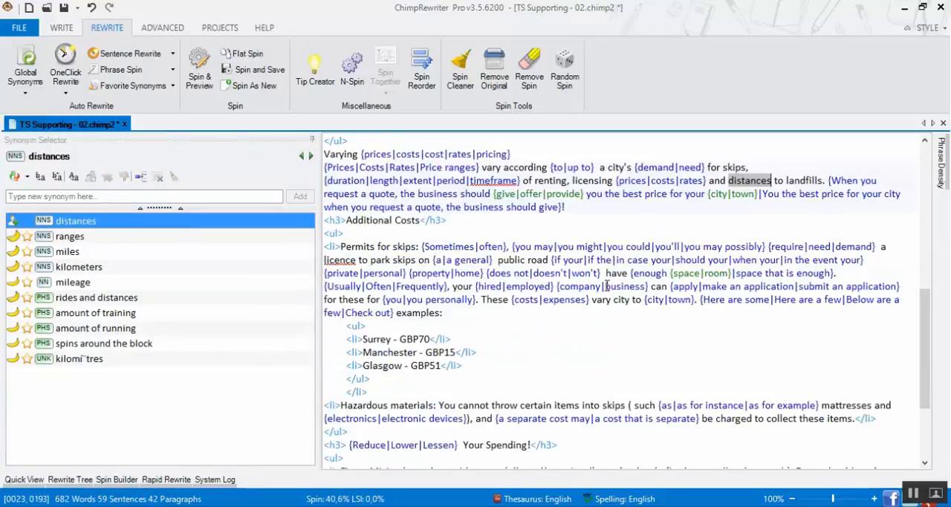
Add "good examples" as a synonym for examples in the permits item and extend the preceding "Check out" variant to "Check out these"
{"action": "double_click", "coordinate": [417, 312]}
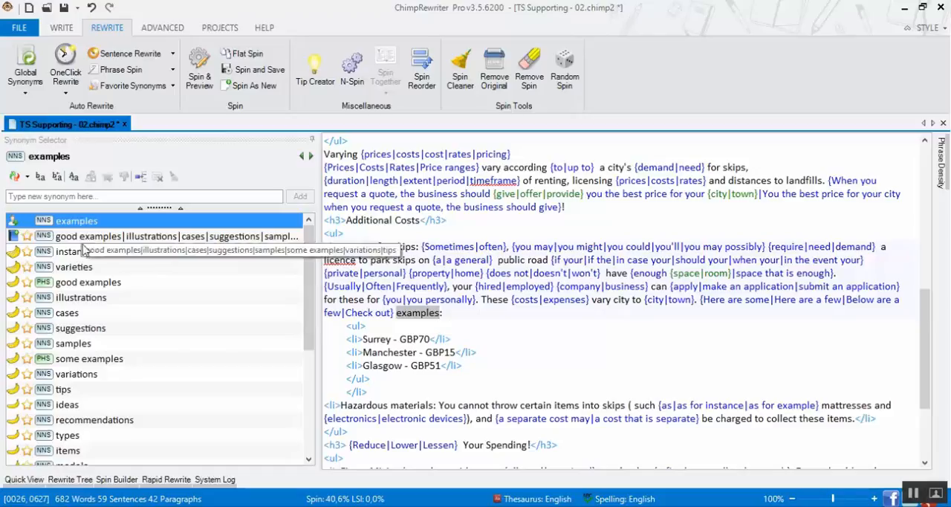
{"action": "left_click", "coordinate": [78, 288]}
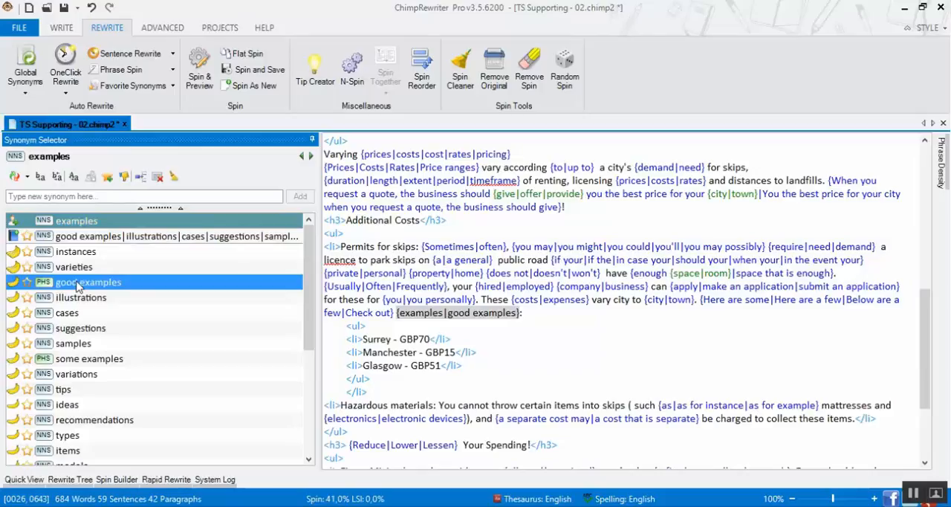
{"action": "left_click", "coordinate": [385, 312]}
{"action": "type", "text": "these"}
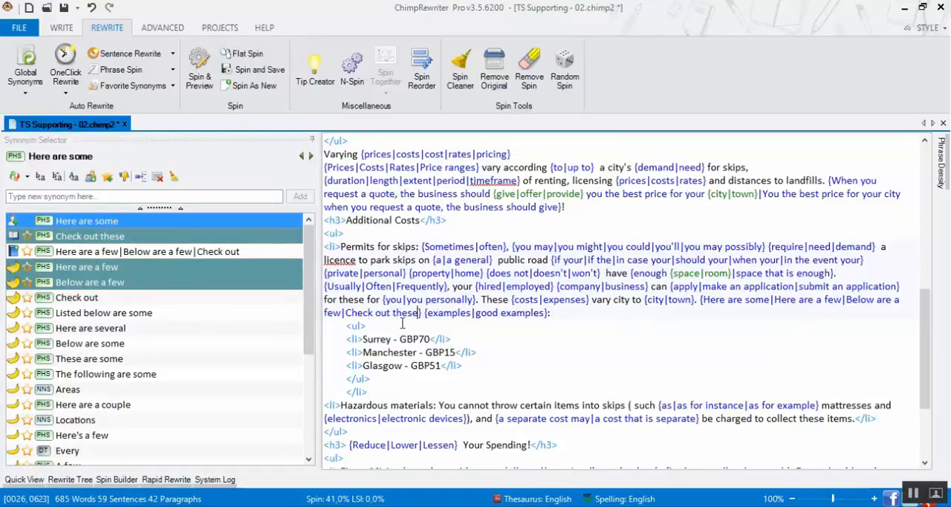
{"action": "left_click", "coordinate": [527, 299]}
Add the synonym set can't, can not, are not able to, are unable to and are unable to cannot in the Hazardous materials item
{"action": "scroll", "coordinate": [520, 305], "scroll_direction": "down", "scroll_amount": 2}
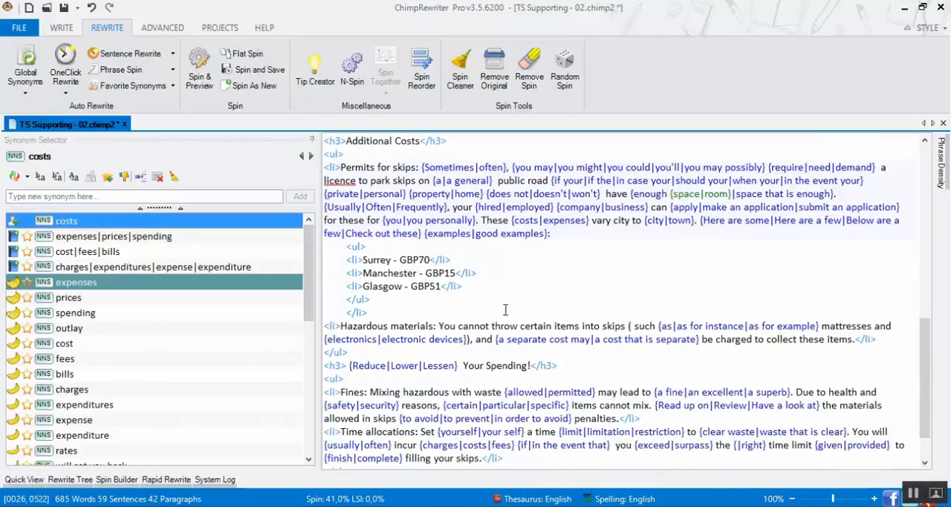
{"action": "left_click", "coordinate": [469, 325]}
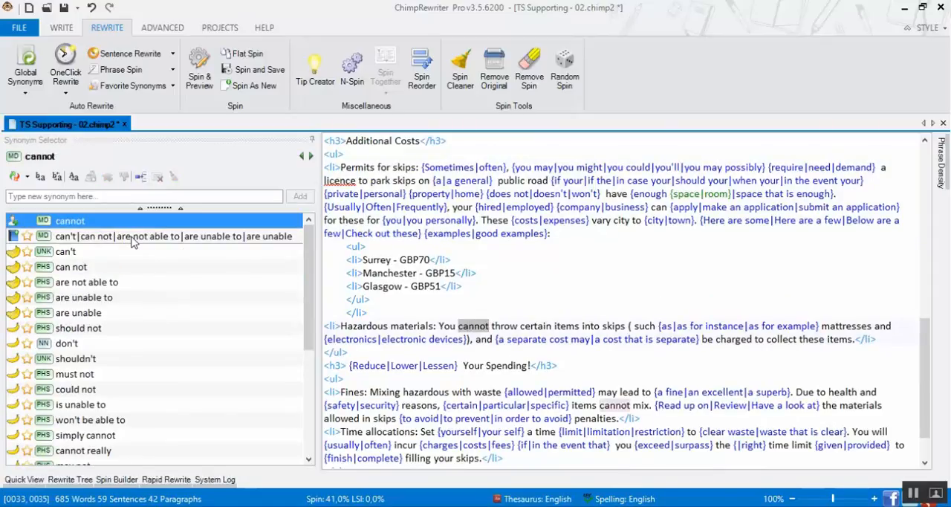
{"action": "left_click", "coordinate": [132, 237]}
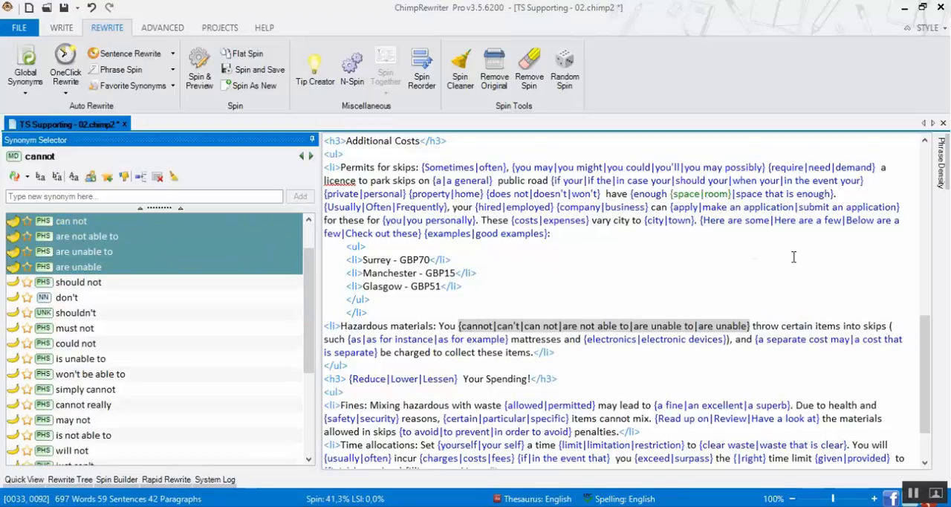
{"action": "left_click", "coordinate": [831, 325]}
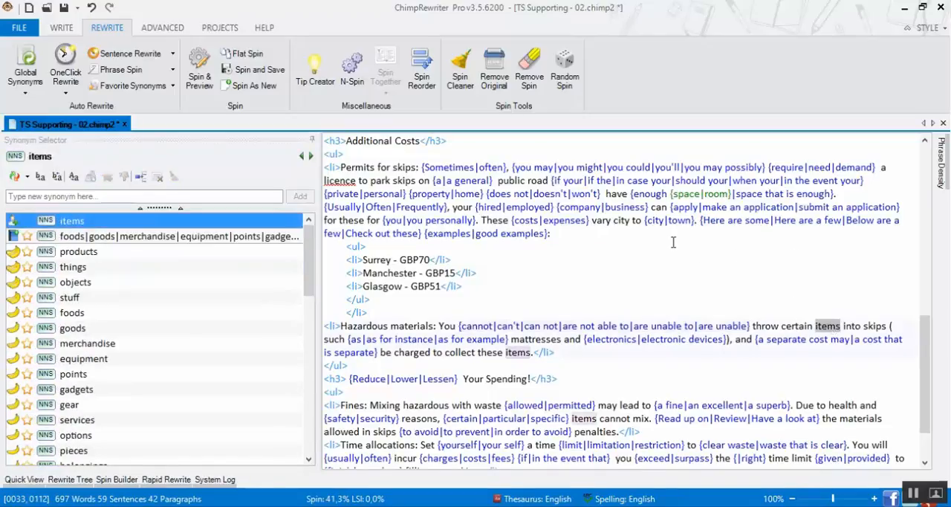
{"action": "scroll", "coordinate": [674, 242], "scroll_direction": "down", "scroll_amount": 2}
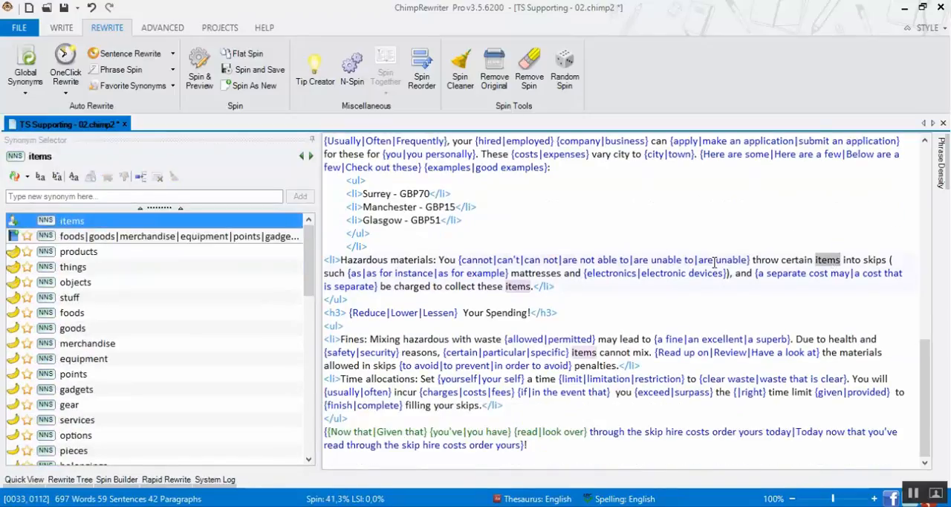
Add billed, imposed and incurred as synonyms for charged in the Hazardous materials item
{"action": "left_click", "coordinate": [417, 286]}
{"action": "left_click", "coordinate": [416, 286]}
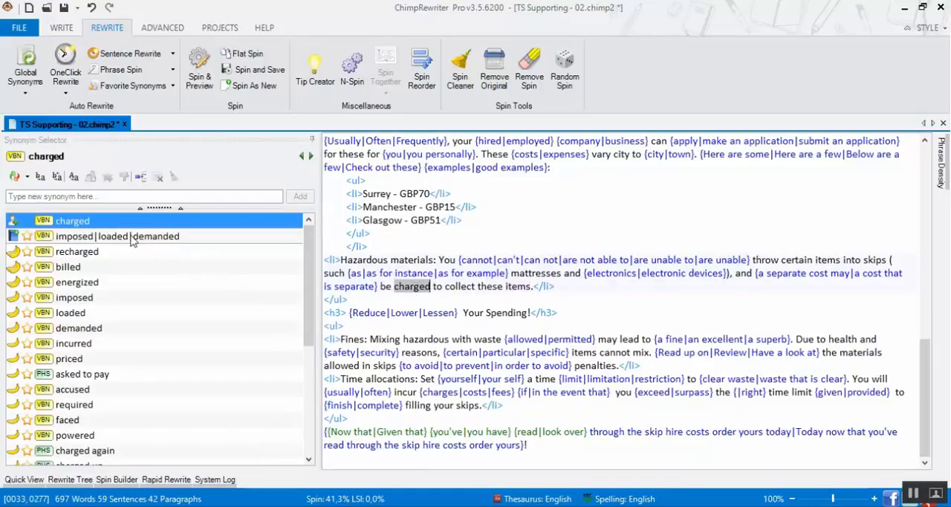
{"action": "left_click", "coordinate": [74, 268]}
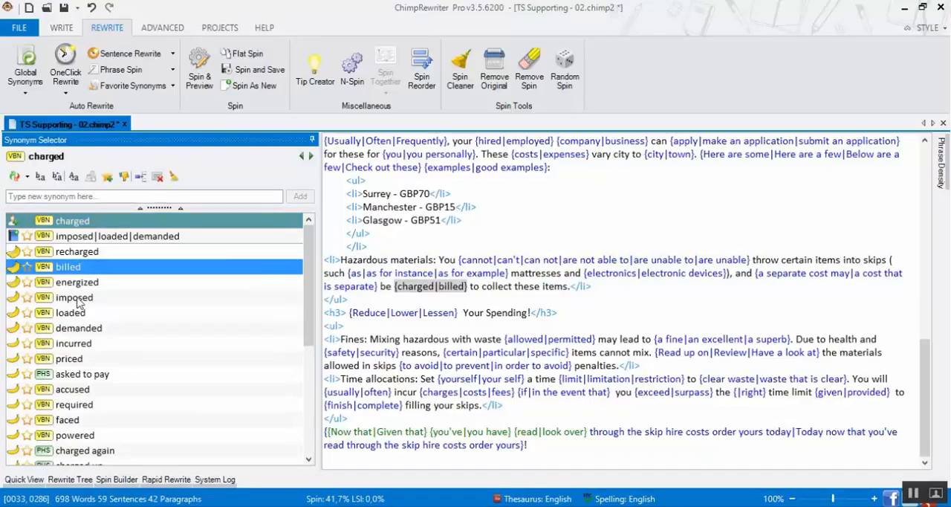
{"action": "left_click", "coordinate": [76, 298]}
{"action": "left_click", "coordinate": [75, 346]}
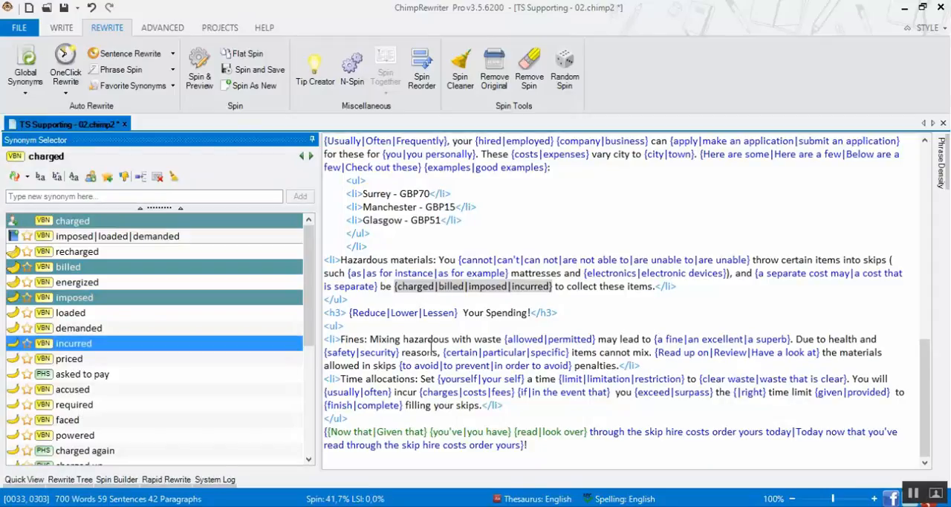
Add Penalties, Fees and Charges as synonyms for Fines at the start of the first "Your Spending!" list item
{"action": "left_click", "coordinate": [366, 343]}
{"action": "double_click", "coordinate": [357, 343]}
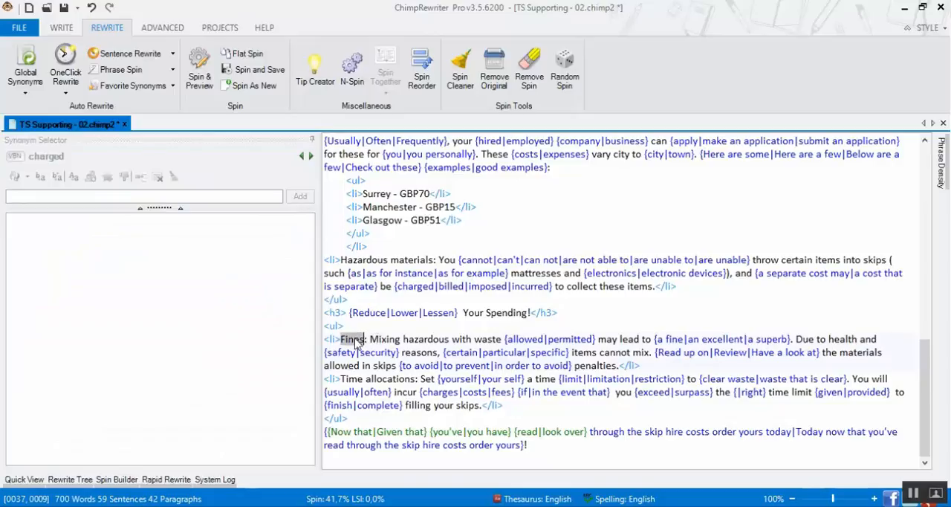
{"action": "left_click", "coordinate": [68, 237]}
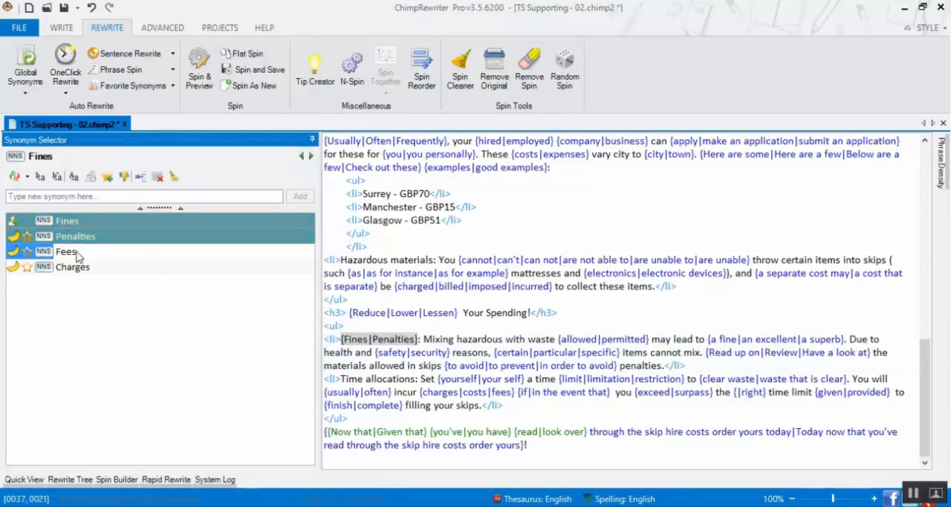
{"action": "left_click", "coordinate": [70, 252]}
{"action": "left_click", "coordinate": [71, 268]}
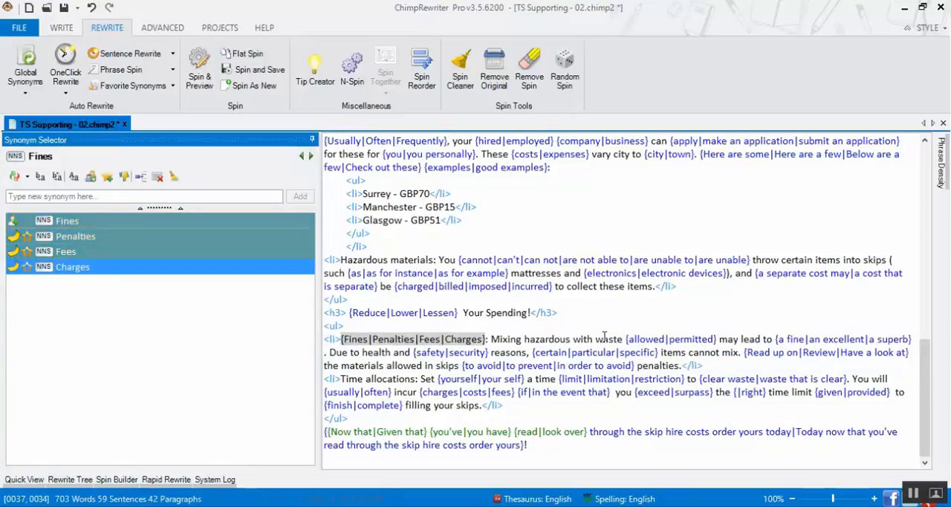
Give may in the Fines item the synonyms might, may possibly and could, leaving out "may perhaps" from the set
{"action": "left_click", "coordinate": [729, 340]}
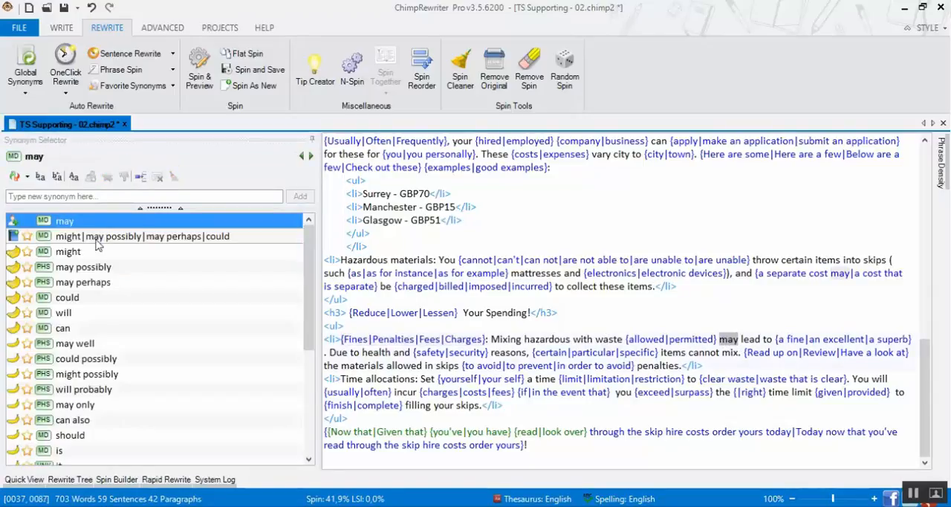
{"action": "left_click", "coordinate": [141, 237]}
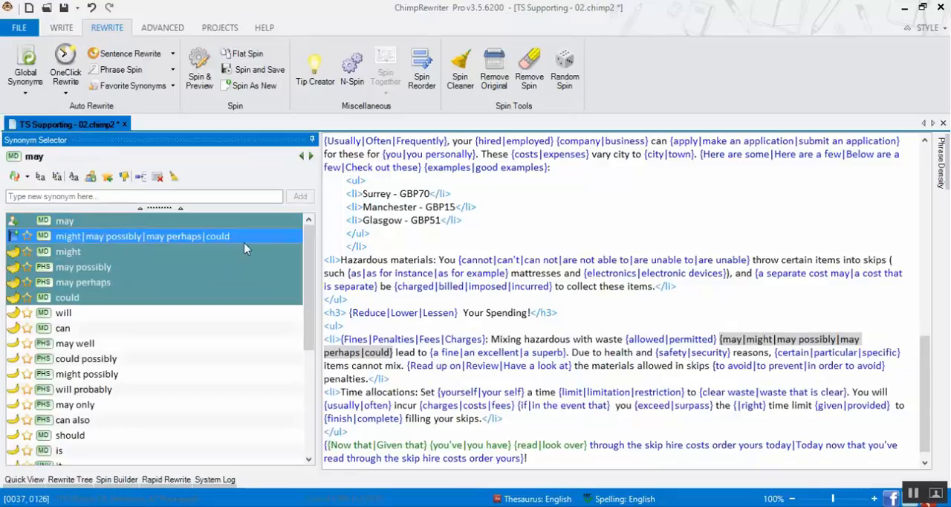
{"action": "left_click", "coordinate": [85, 281]}
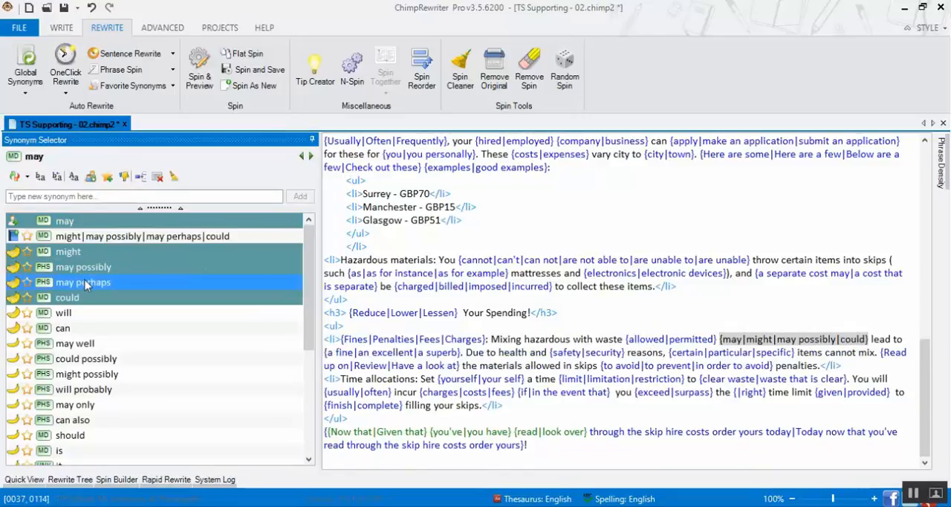
Add the synonym set causes, grounds and good reasons to reasons in the Fines item
{"action": "double_click", "coordinate": [514, 352]}
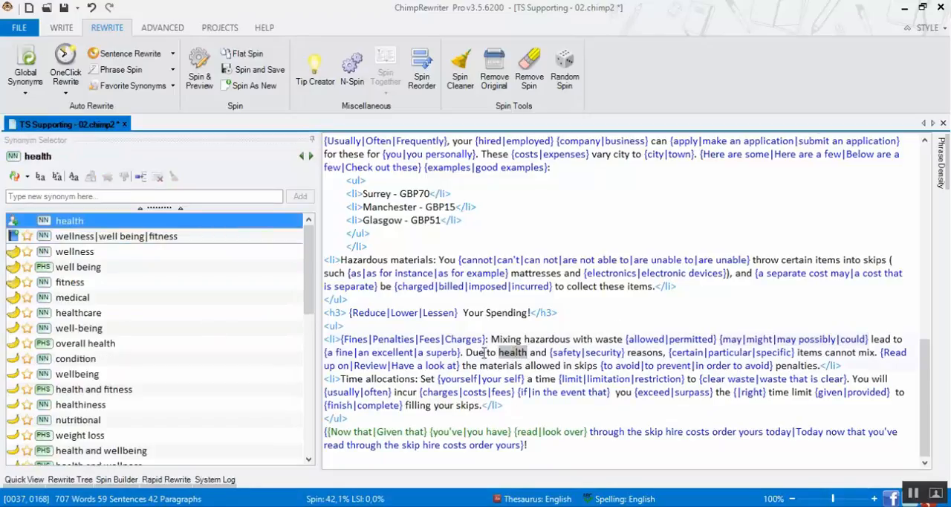
{"action": "double_click", "coordinate": [643, 353]}
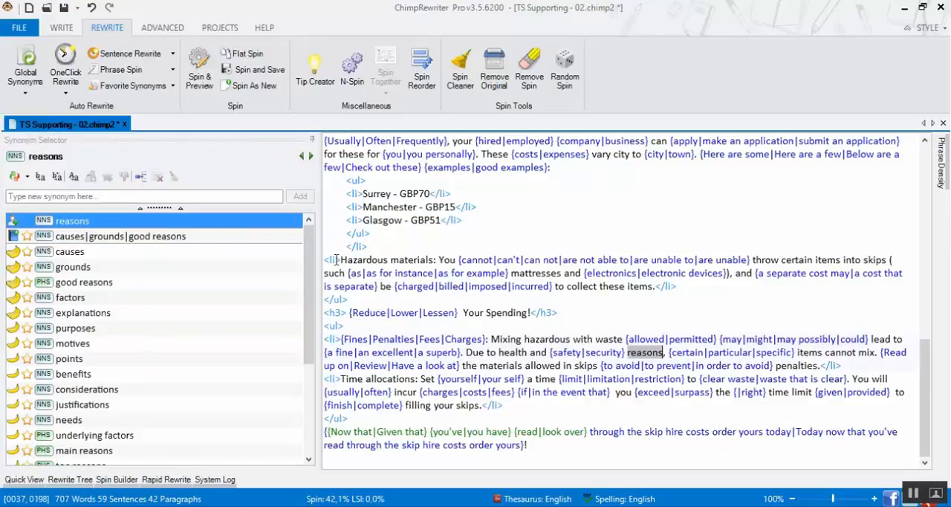
{"action": "double_click", "coordinate": [109, 241]}
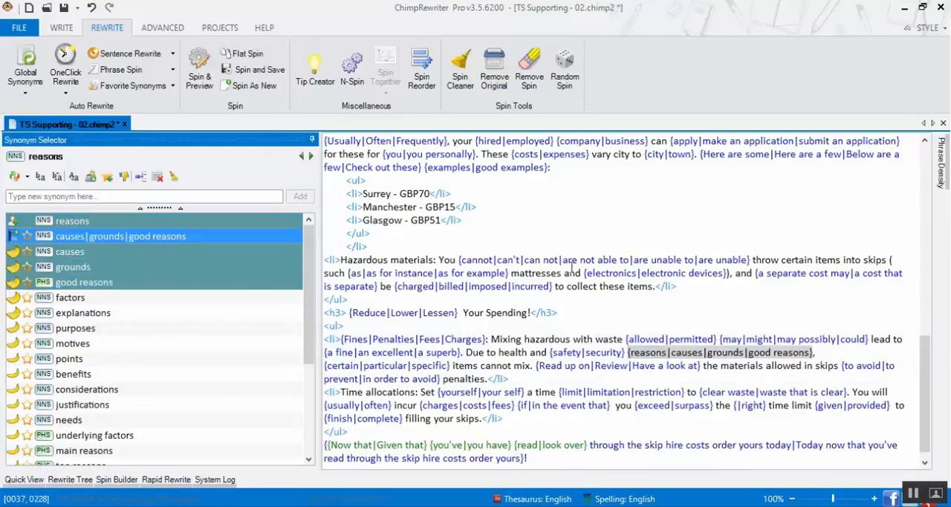
Add charges, fees, fines and penalty charges as synonyms for penalties at the end of the Fines item
{"action": "double_click", "coordinate": [456, 379]}
{"action": "double_click", "coordinate": [78, 238]}
{"action": "double_click", "coordinate": [77, 252]}
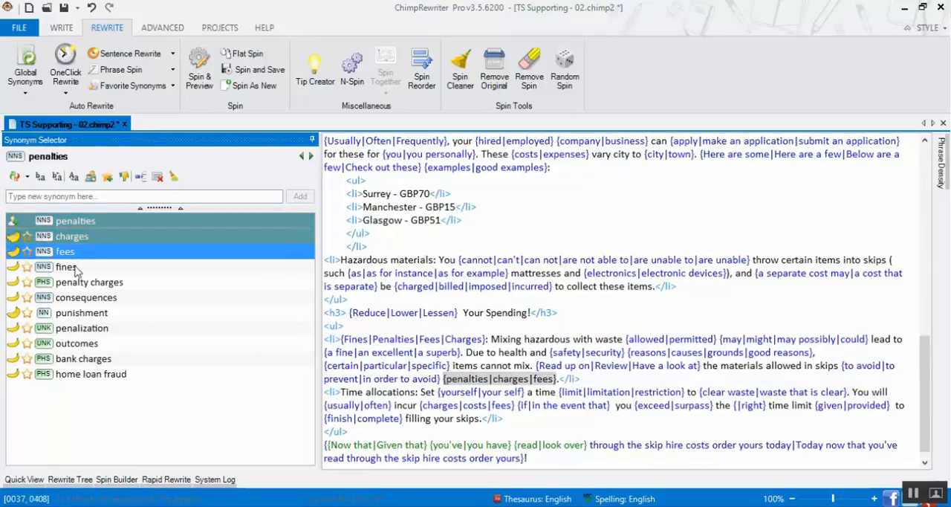
{"action": "double_click", "coordinate": [76, 267]}
{"action": "double_click", "coordinate": [77, 282]}
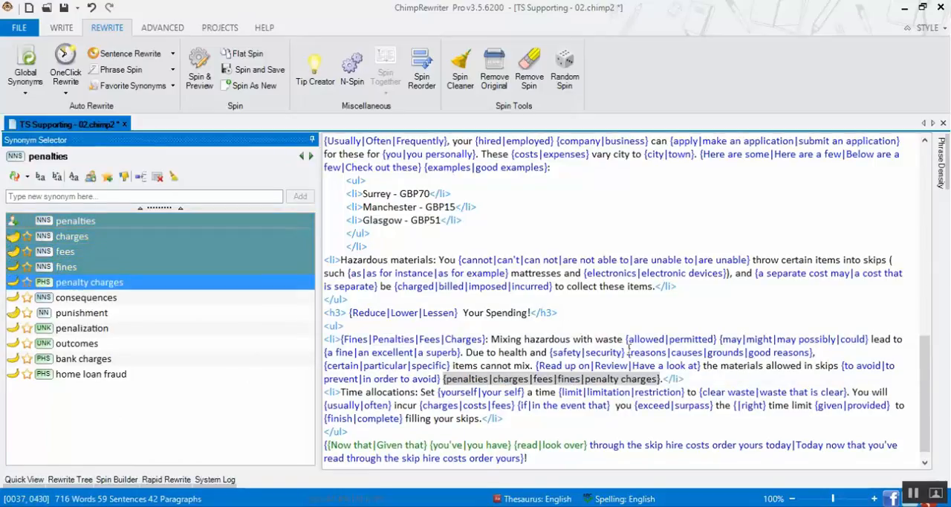
Add allotment as a synonym for allocations in the Time allocations item
{"action": "double_click", "coordinate": [396, 391]}
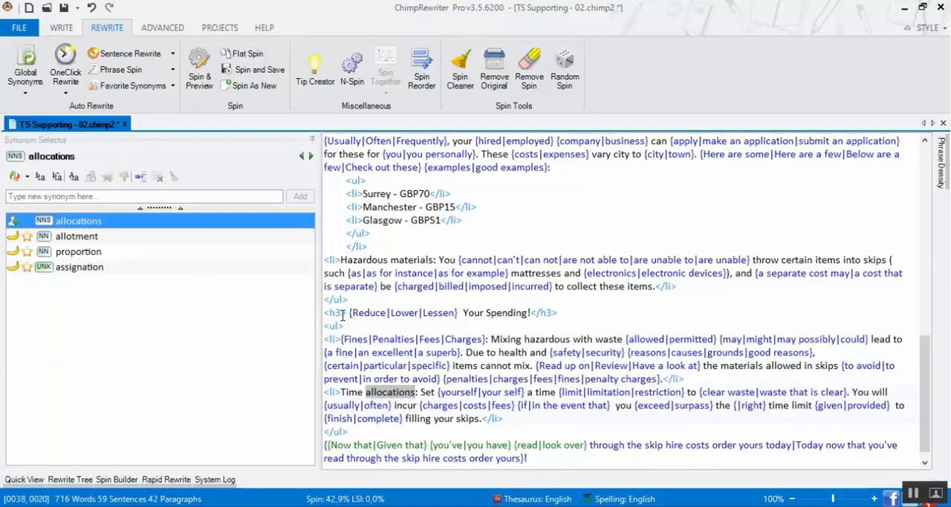
{"action": "double_click", "coordinate": [66, 237]}
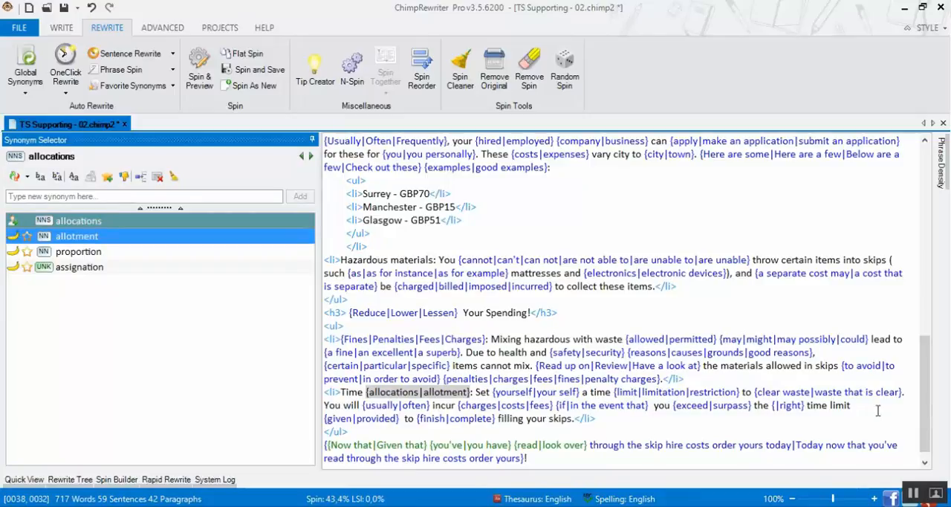
{"action": "scroll", "coordinate": [925, 394], "scroll_direction": "up", "scroll_amount": 5}
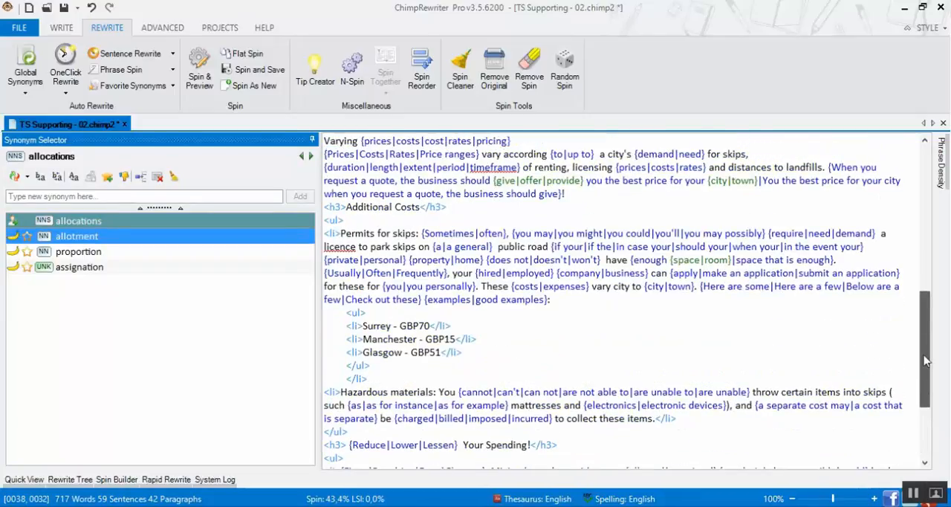
Add toss, put and place as synonyms for throw in the Hazardous materials item
{"action": "double_click", "coordinate": [586, 419]}
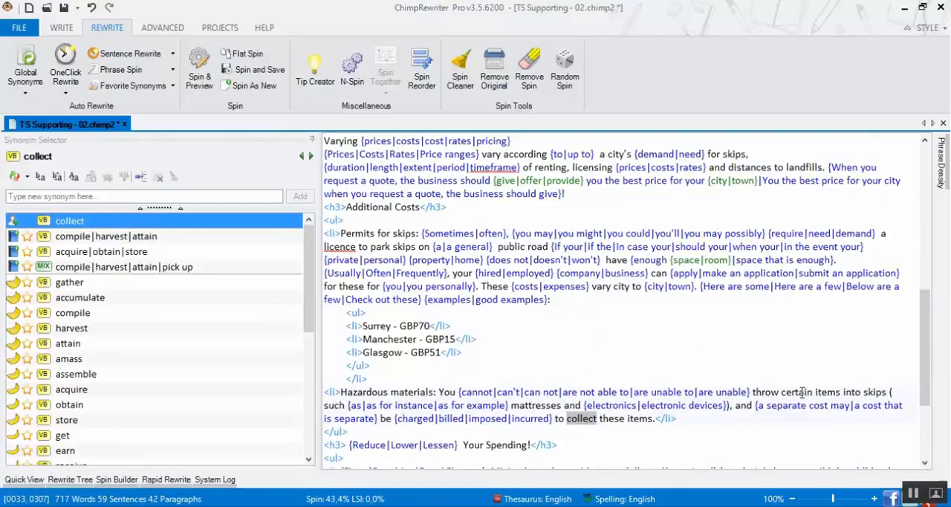
{"action": "double_click", "coordinate": [767, 393]}
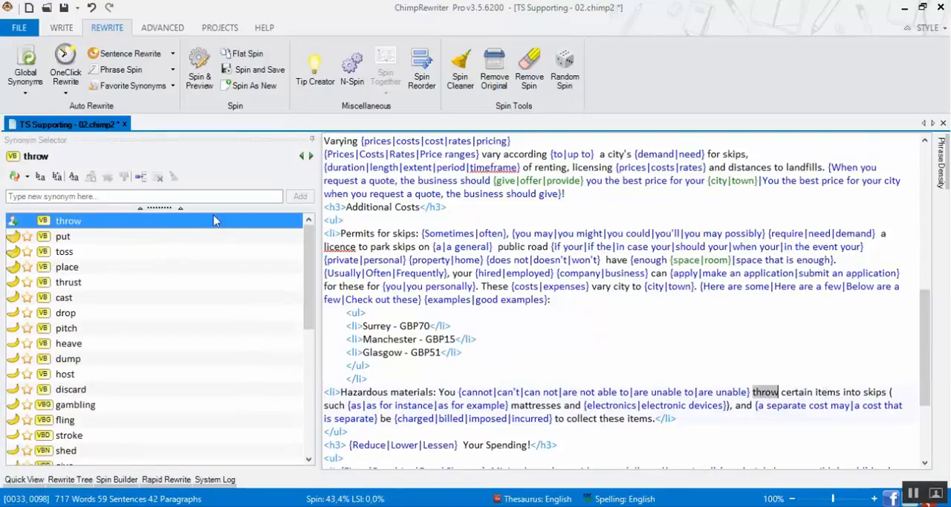
{"action": "left_click", "coordinate": [64, 253]}
{"action": "left_click", "coordinate": [71, 239]}
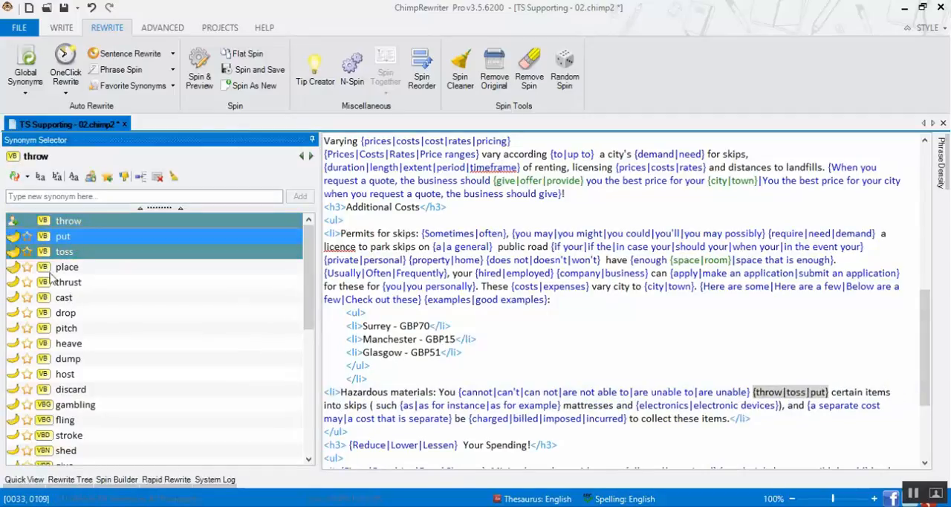
{"action": "left_click", "coordinate": [16, 266]}
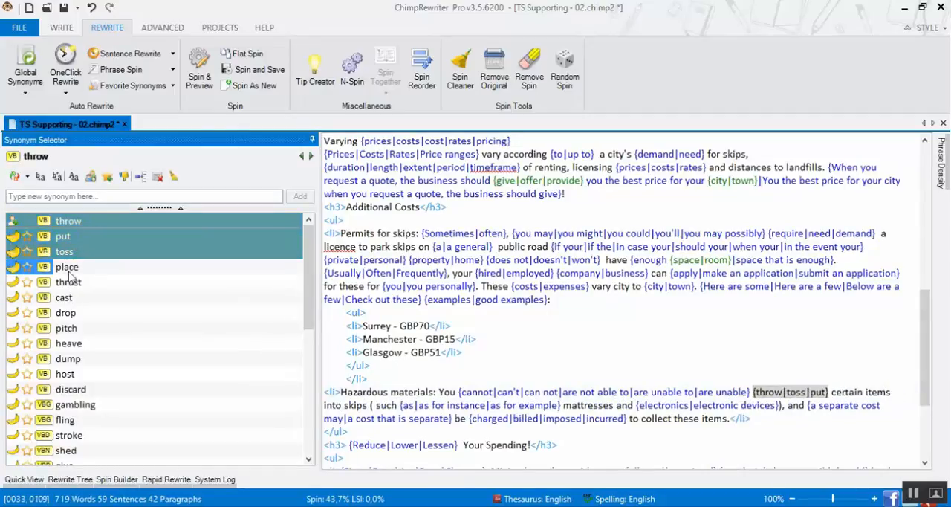
Add fair, affordable, realistic, acceptable, viable and good as synonyms for reasonable in the opening paragraph
{"action": "left_click_drag", "start_coordinate": [931, 321], "coordinate": [935, 178]}
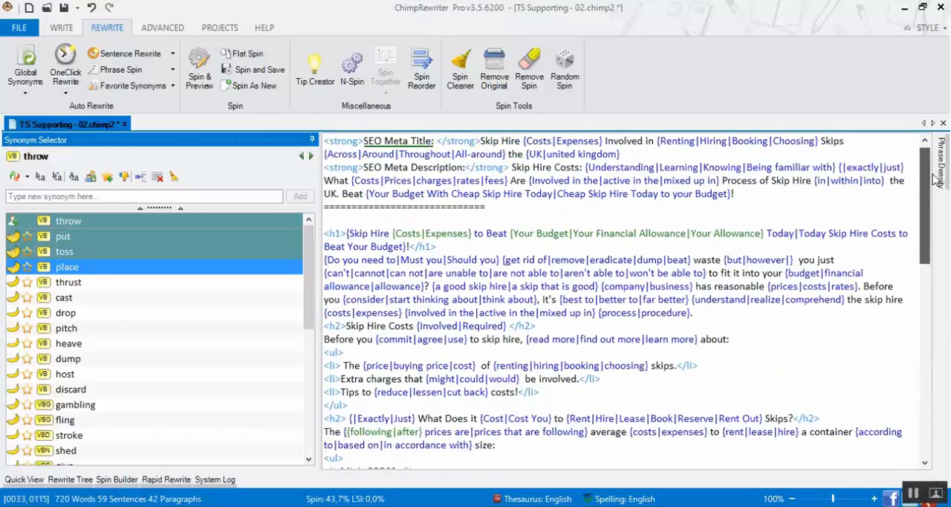
{"action": "left_click", "coordinate": [726, 273]}
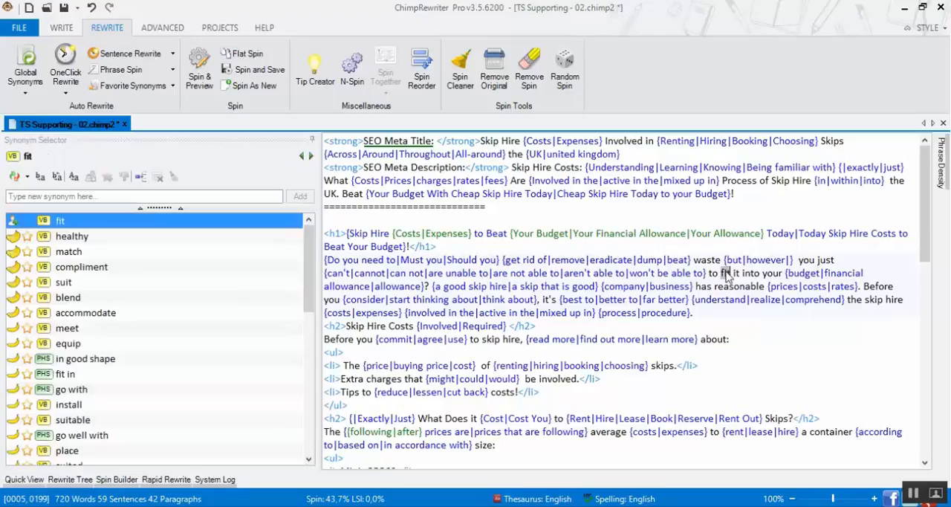
{"action": "left_click", "coordinate": [728, 288]}
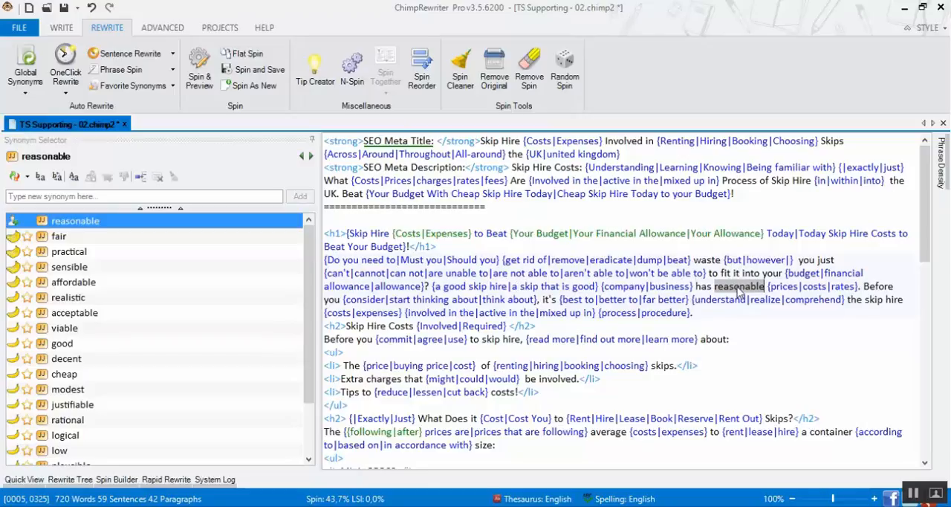
{"action": "left_click", "coordinate": [61, 236]}
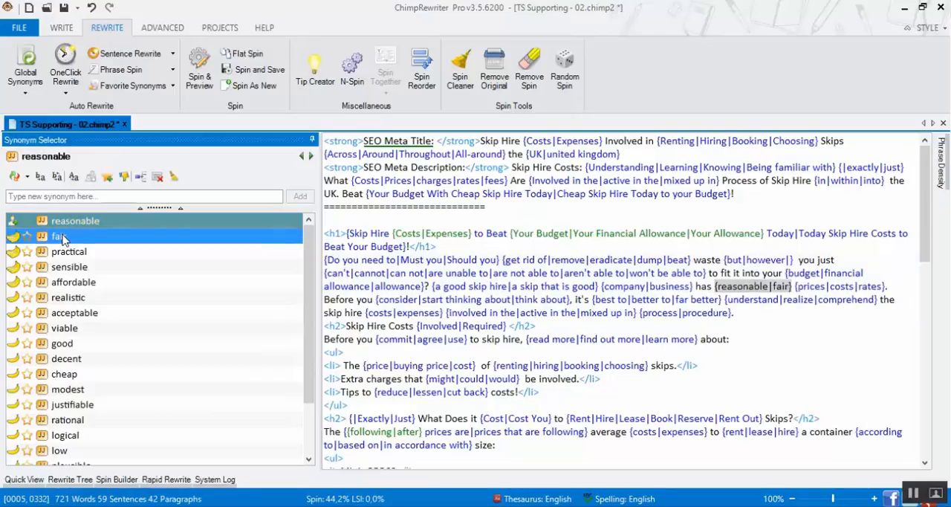
{"action": "left_click", "coordinate": [69, 284]}
{"action": "left_click", "coordinate": [67, 299]}
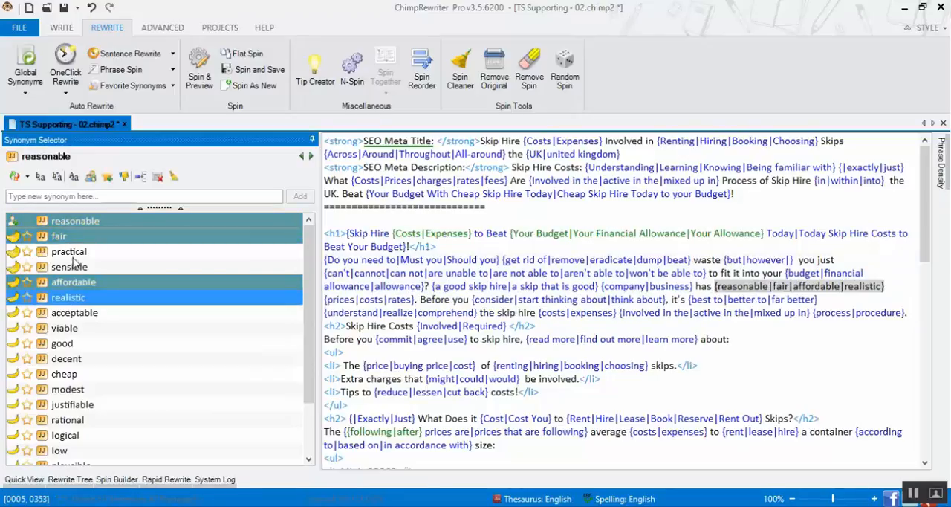
{"action": "left_click", "coordinate": [75, 313]}
{"action": "left_click", "coordinate": [194, 332]}
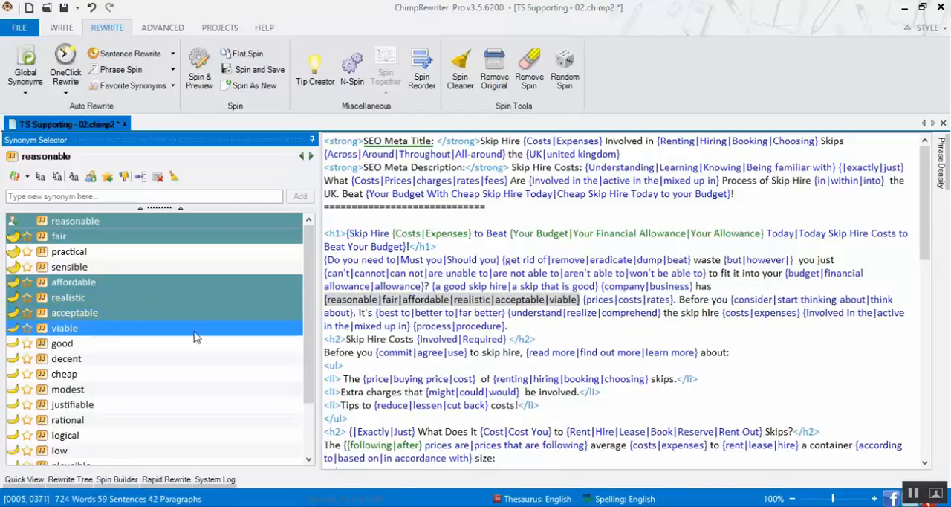
{"action": "left_click", "coordinate": [90, 344]}
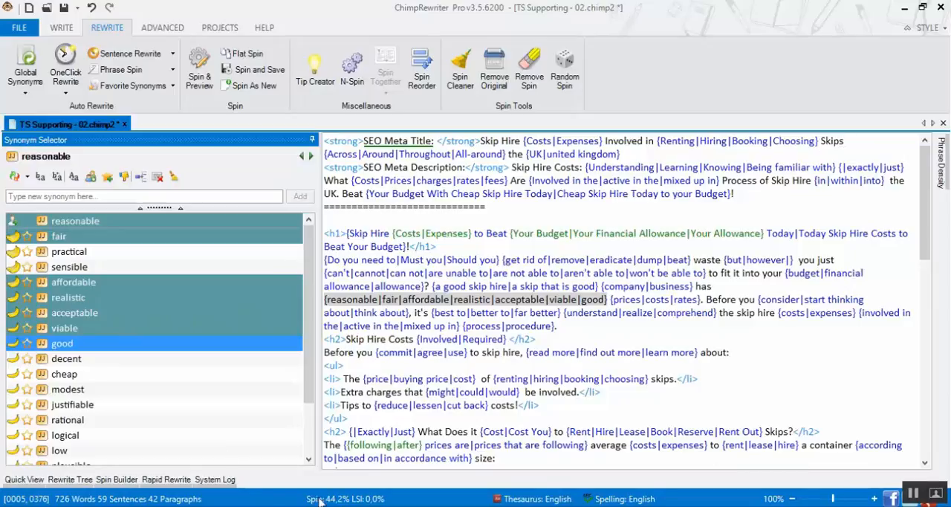
{"action": "left_click", "coordinate": [827, 213]}
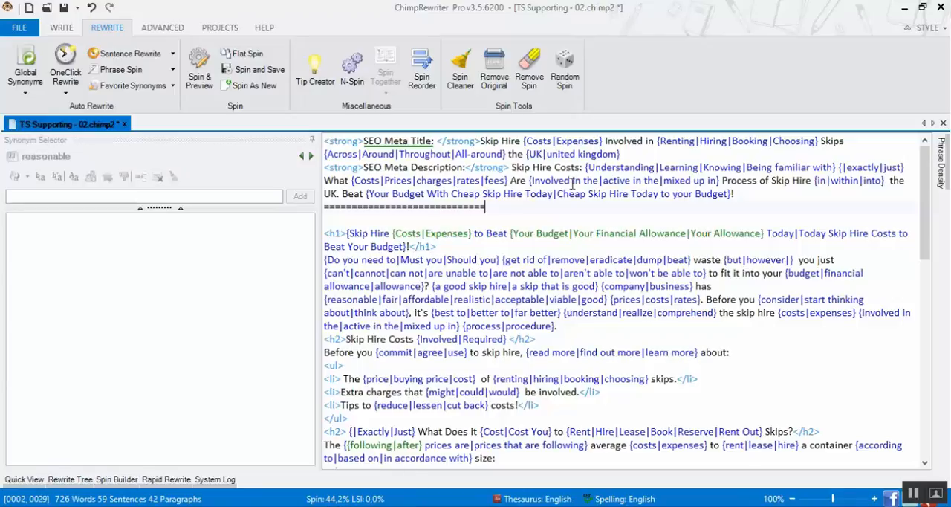
Add sizing as a synonym for size in the sentence introducing the container price list
{"action": "left_click_drag", "start_coordinate": [926, 187], "coordinate": [927, 243]}
{"action": "left_click", "coordinate": [830, 286]}
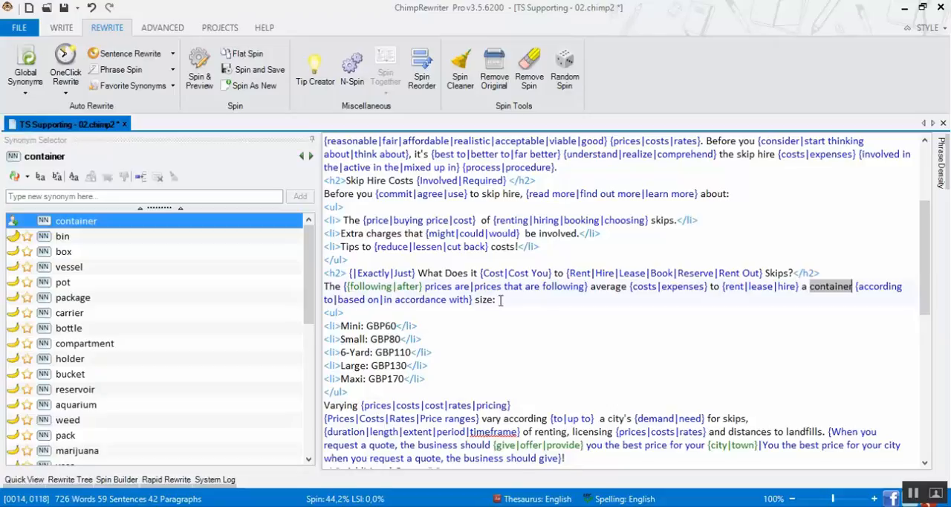
{"action": "left_click", "coordinate": [484, 300]}
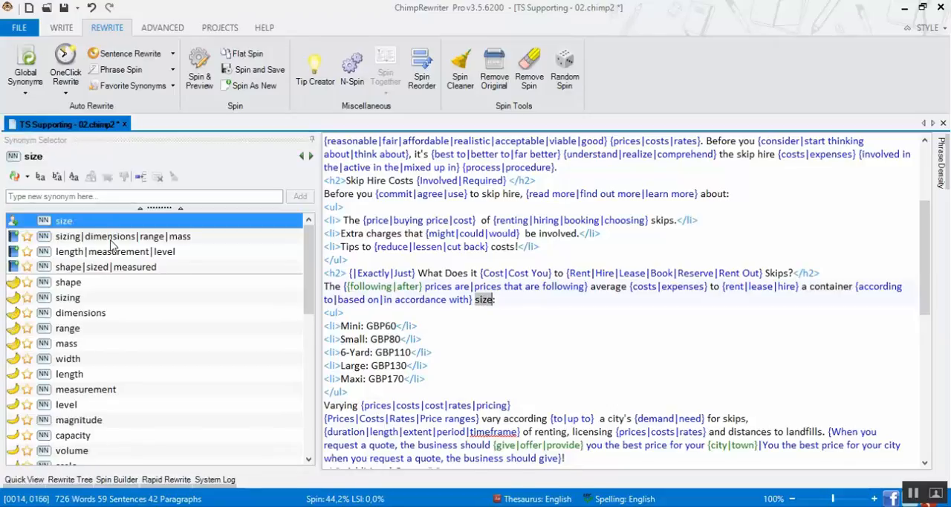
{"action": "double_click", "coordinate": [67, 298]}
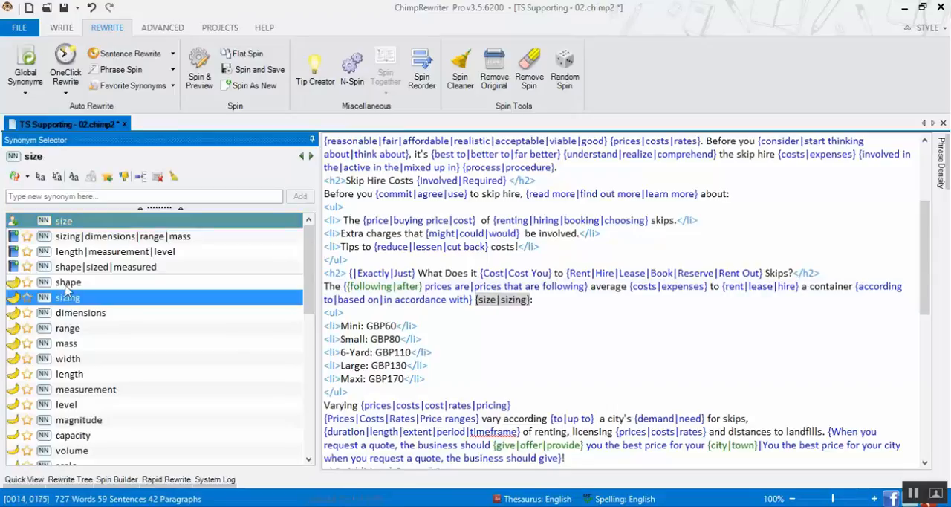
Give Extra in the extra charges item the synonym set Excess, Further and Added, plus Additional
{"action": "left_click", "coordinate": [343, 233]}
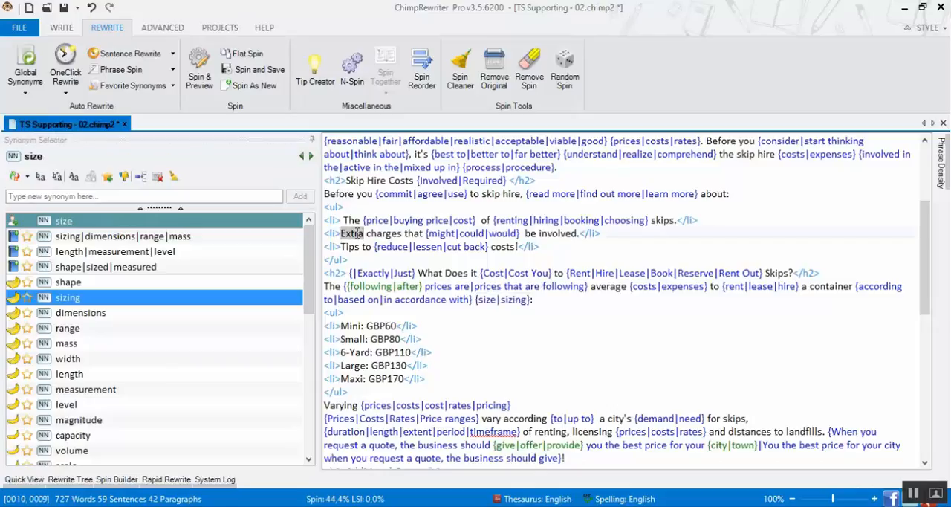
{"action": "double_click", "coordinate": [95, 237]}
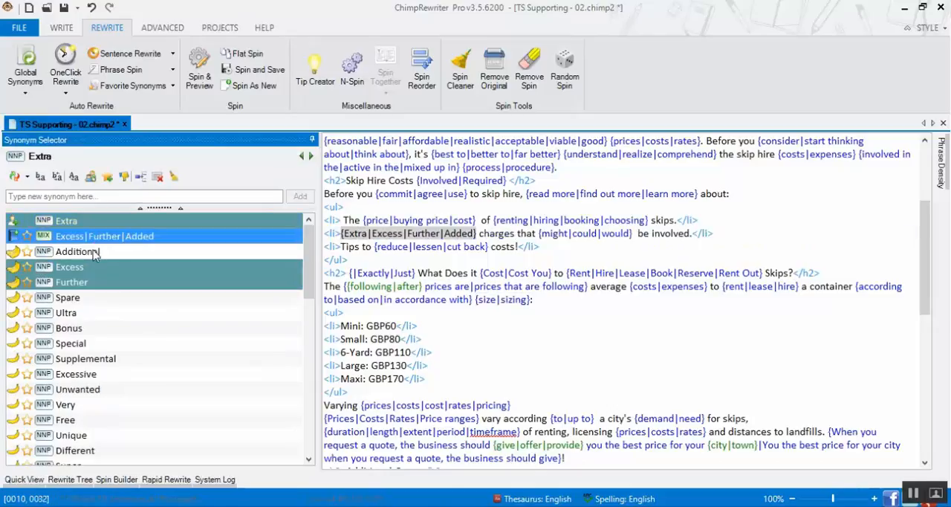
{"action": "double_click", "coordinate": [81, 252]}
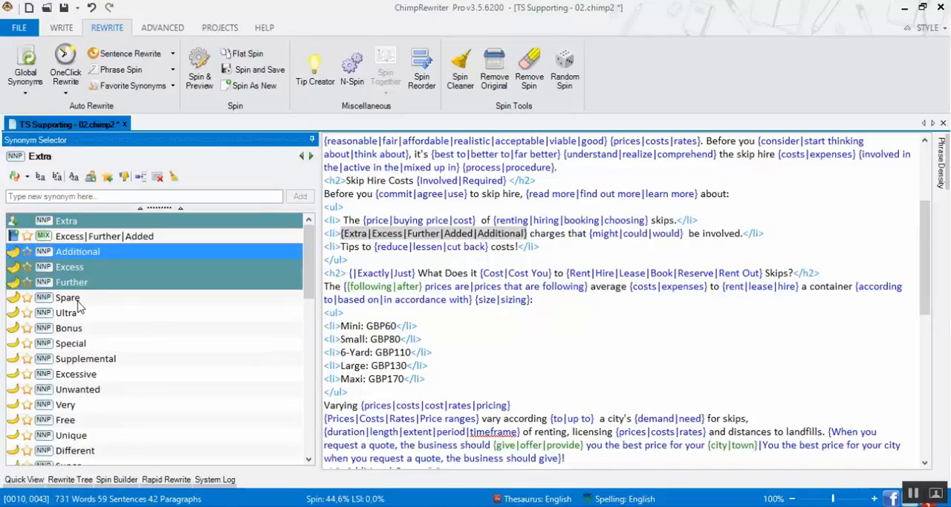
Add costs, fees, expenses, rates and premiums as synonyms for charges in the same list item
{"action": "left_click", "coordinate": [547, 233]}
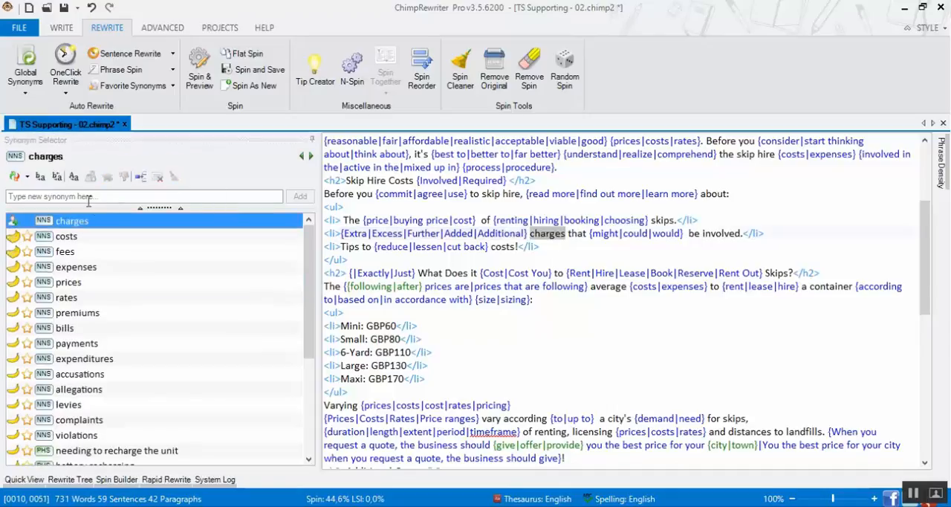
{"action": "double_click", "coordinate": [66, 238]}
{"action": "double_click", "coordinate": [65, 252]}
{"action": "double_click", "coordinate": [70, 267]}
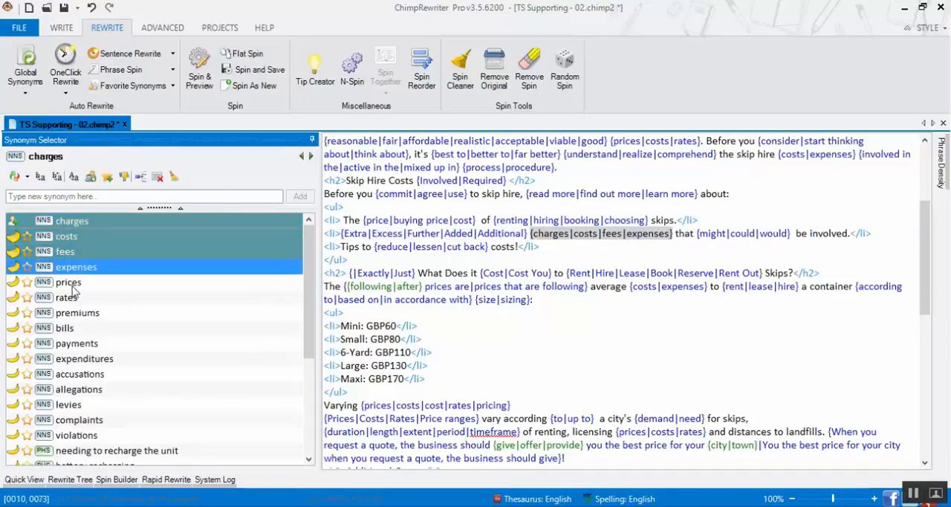
{"action": "double_click", "coordinate": [70, 297]}
{"action": "double_click", "coordinate": [73, 314]}
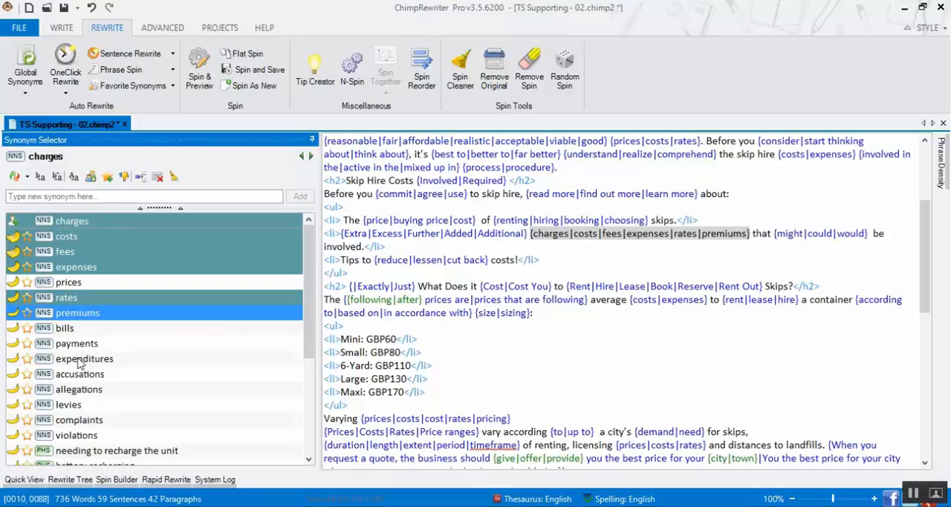
{"action": "left_click", "coordinate": [738, 365]}
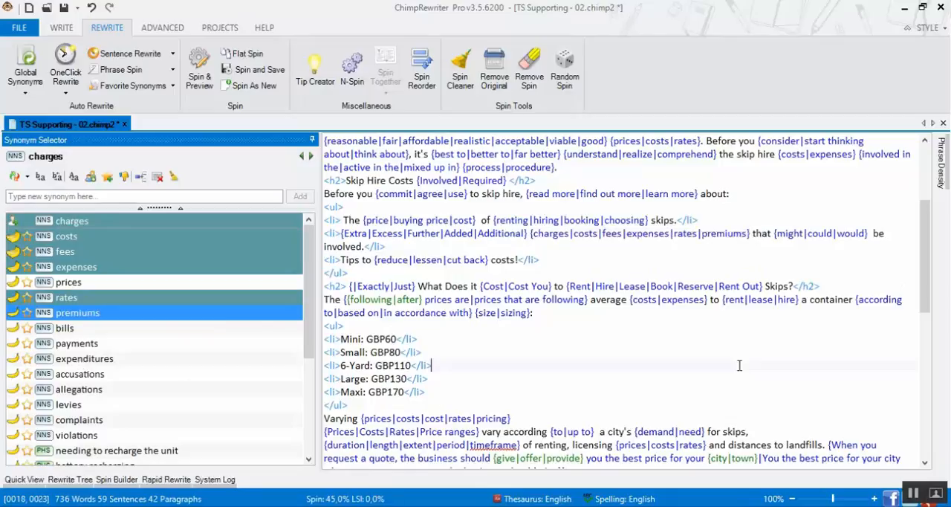
Add typical, normal, ordinary and everyday as synonyms for average in the sentence above the container price list
{"action": "double_click", "coordinate": [608, 299]}
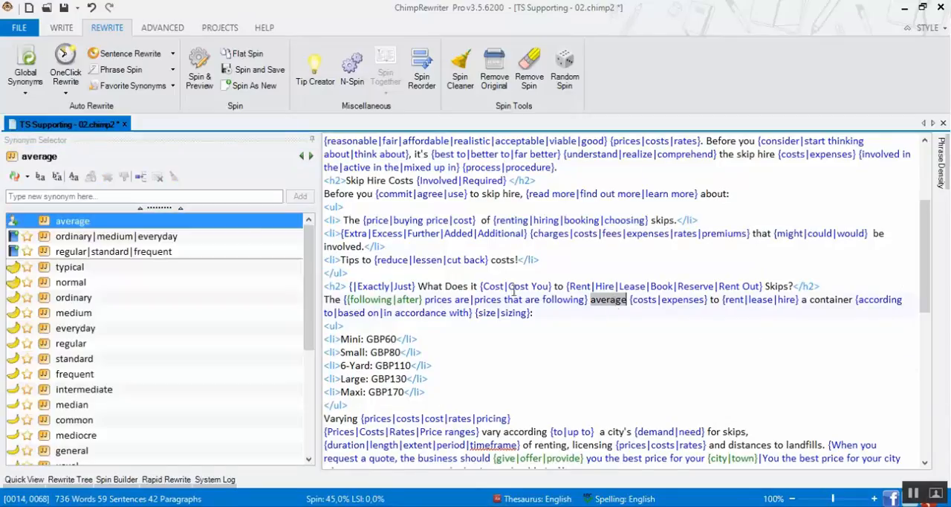
{"action": "left_click", "coordinate": [78, 270]}
{"action": "left_click", "coordinate": [76, 284]}
{"action": "left_click", "coordinate": [77, 298]}
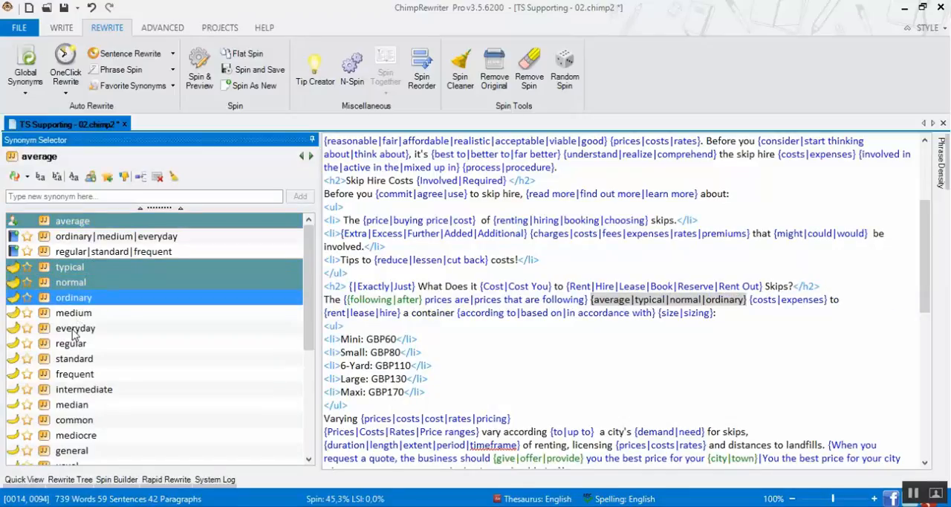
{"action": "left_click", "coordinate": [74, 331]}
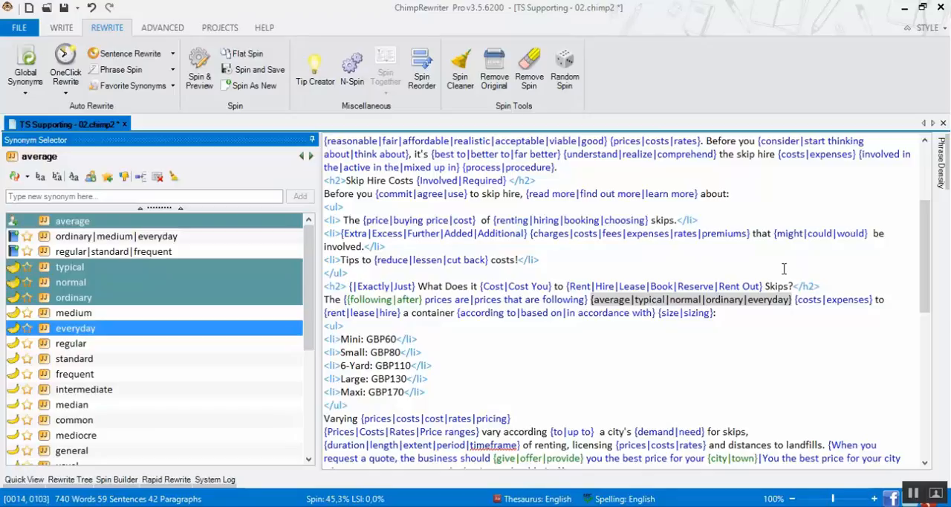
Return to the start of the article and save it
{"action": "left_click_drag", "start_coordinate": [926, 256], "coordinate": [926, 142]}
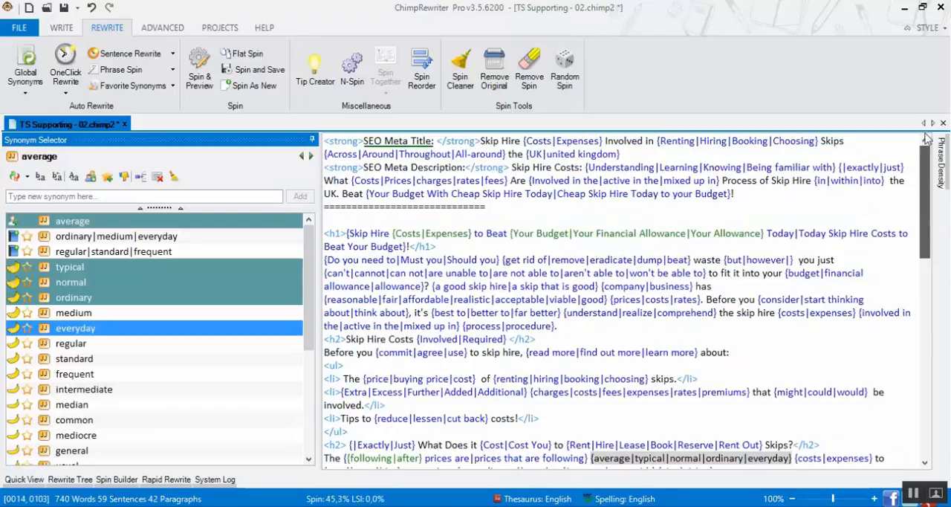
{"action": "left_click", "coordinate": [533, 167]}
{"action": "key", "text": "ctrl+s"}
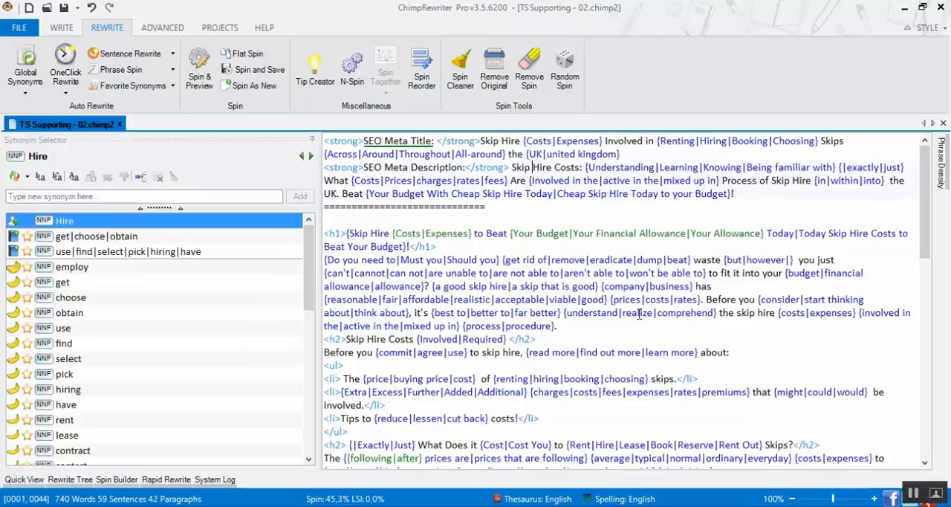
Show the article in Quick View's browser preview and refresh it for a new spun version
{"action": "mouse_move", "coordinate": [31, 485]}
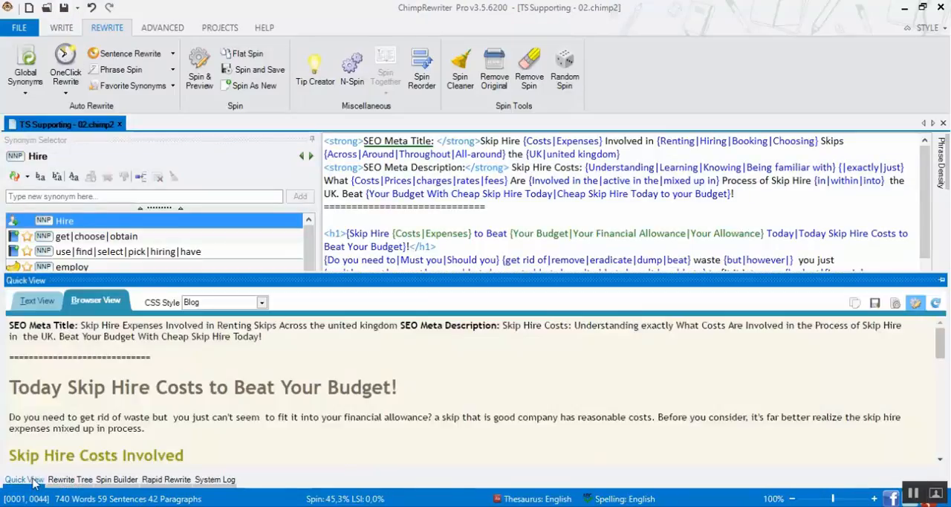
{"action": "left_click", "coordinate": [936, 306]}
{"action": "left_click", "coordinate": [937, 306]}
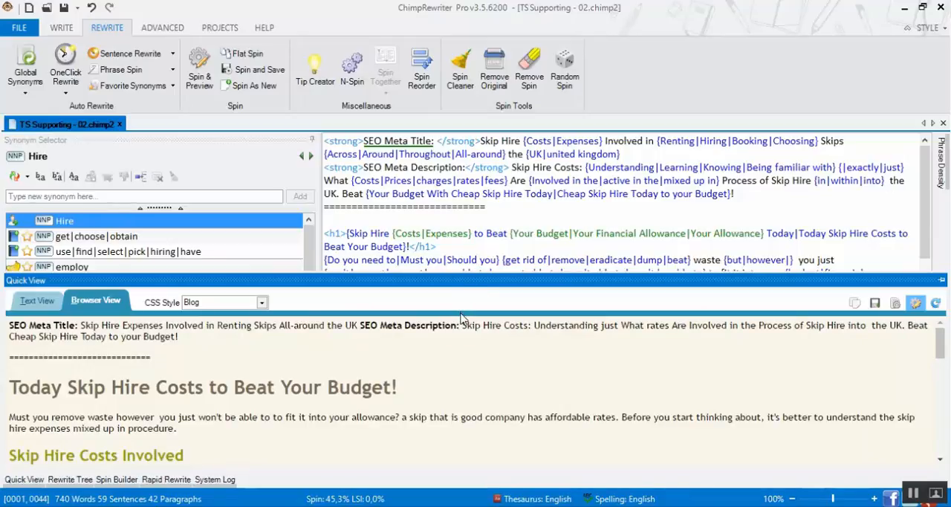
Generate 10 spun copies in Spin Preview and read the first copy through in browser view, then close the preview
{"action": "left_click", "coordinate": [199, 76]}
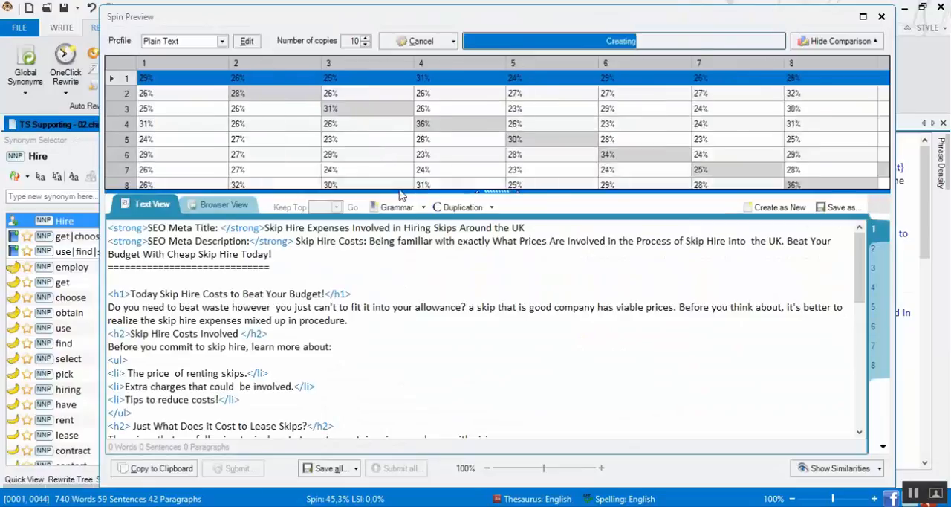
{"action": "left_click", "coordinate": [228, 210]}
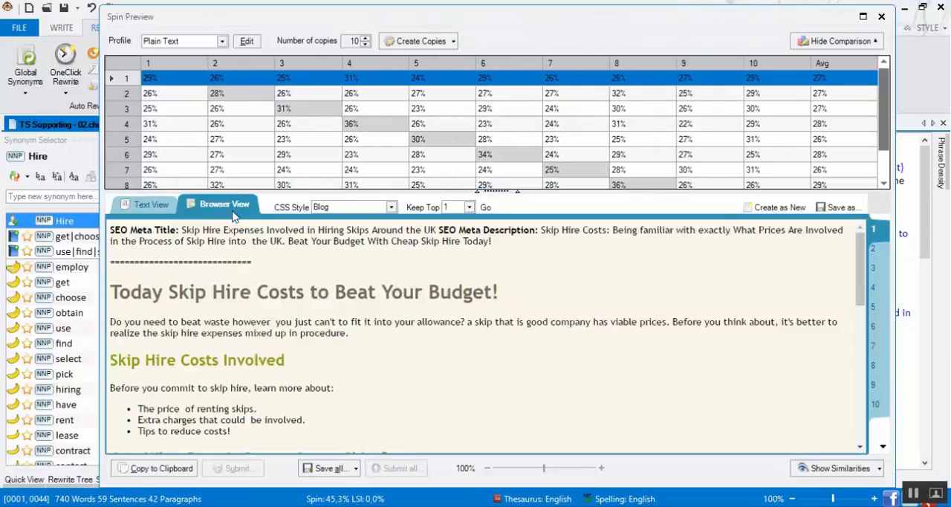
{"action": "left_click_drag", "start_coordinate": [859, 253], "coordinate": [855, 398]}
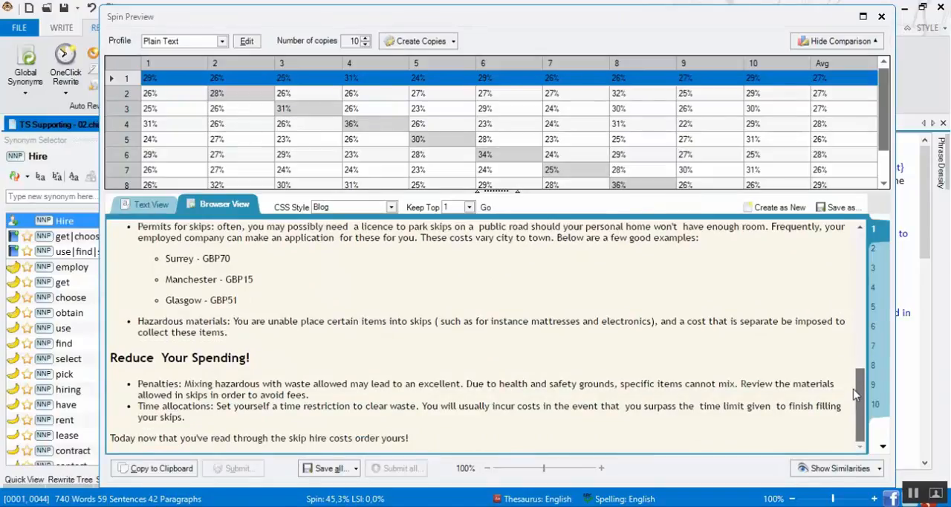
{"action": "left_click_drag", "start_coordinate": [854, 389], "coordinate": [858, 223]}
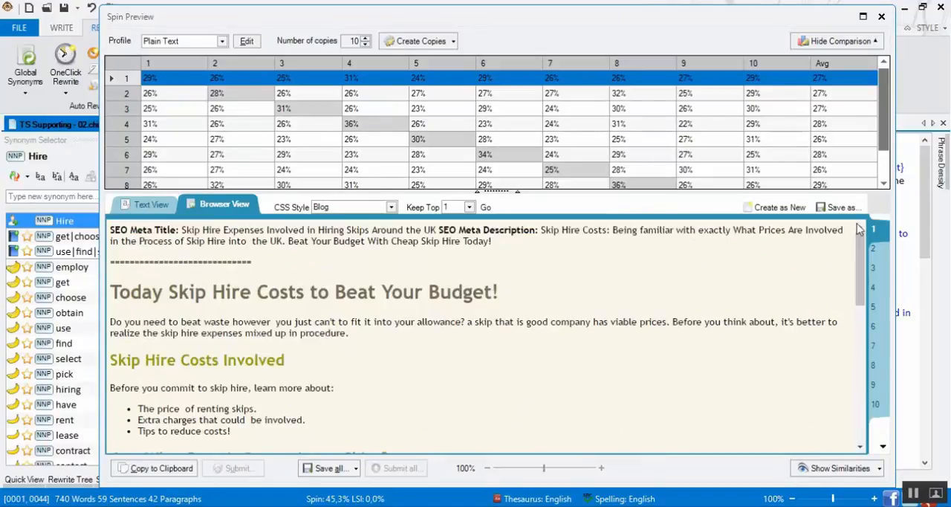
{"action": "left_click", "coordinate": [882, 17]}
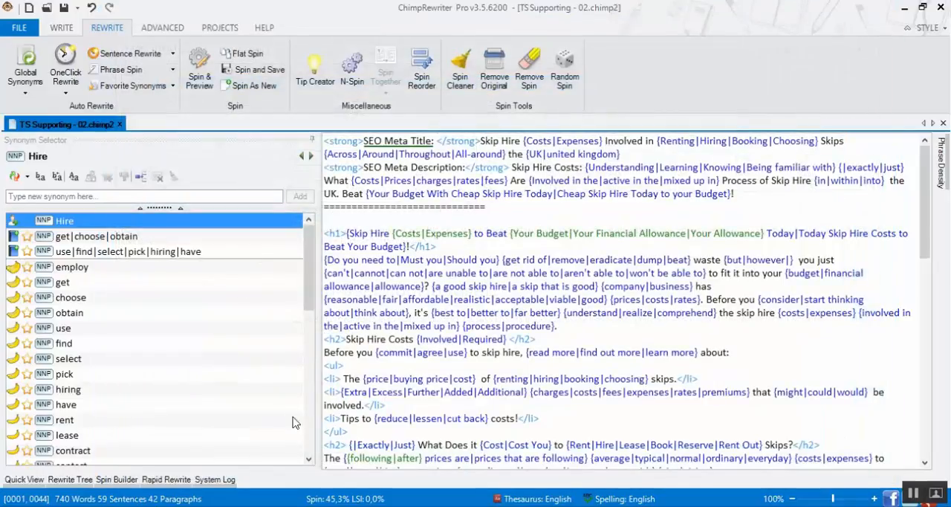
Keep Quick View's browser preview docked open, enlarge it, and collapse the ribbon to give it more room
{"action": "left_click", "coordinate": [24, 480]}
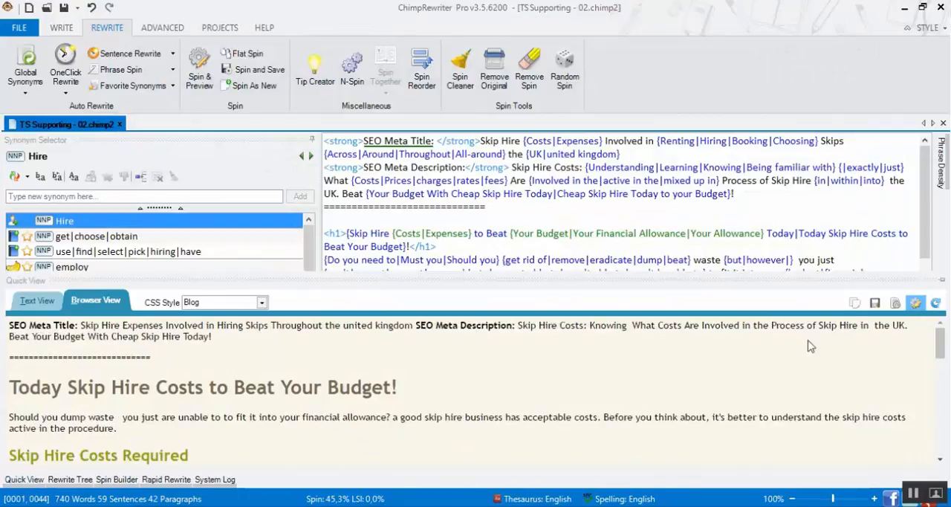
{"action": "left_click", "coordinate": [917, 304]}
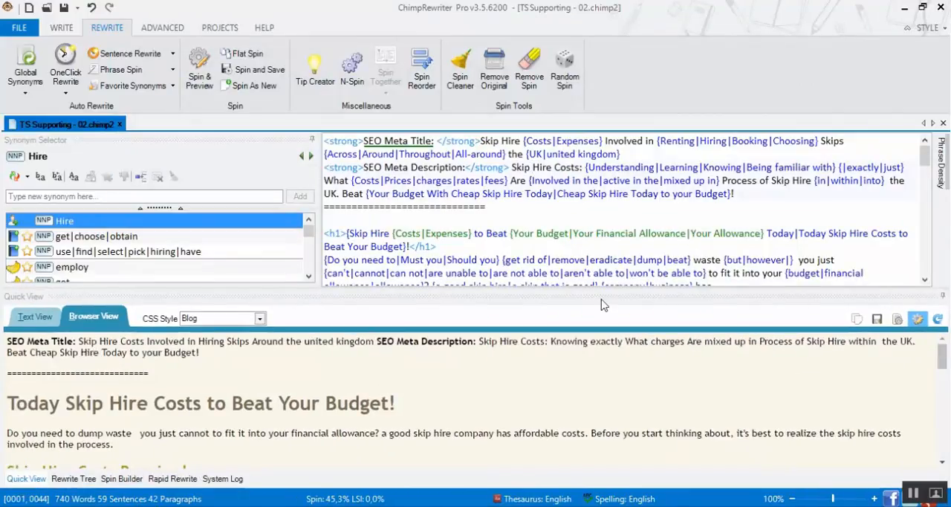
{"action": "left_click_drag", "start_coordinate": [608, 288], "coordinate": [630, 232]}
{"action": "left_click", "coordinate": [907, 28]}
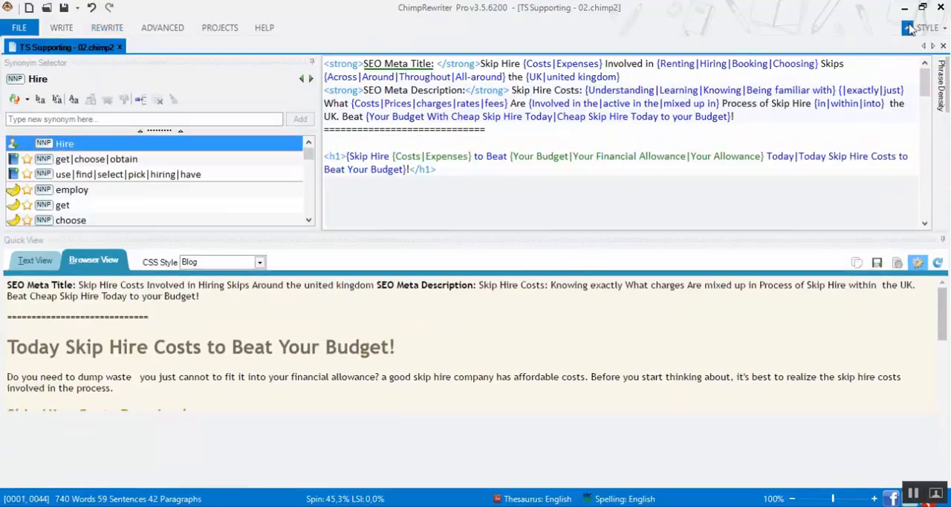
{"action": "mouse_move", "coordinate": [948, 315]}
{"action": "left_mouse_down"}
{"action": "mouse_move", "coordinate": [948, 373]}
{"action": "mouse_move", "coordinate": [948, 314]}
{"action": "left_mouse_up"}
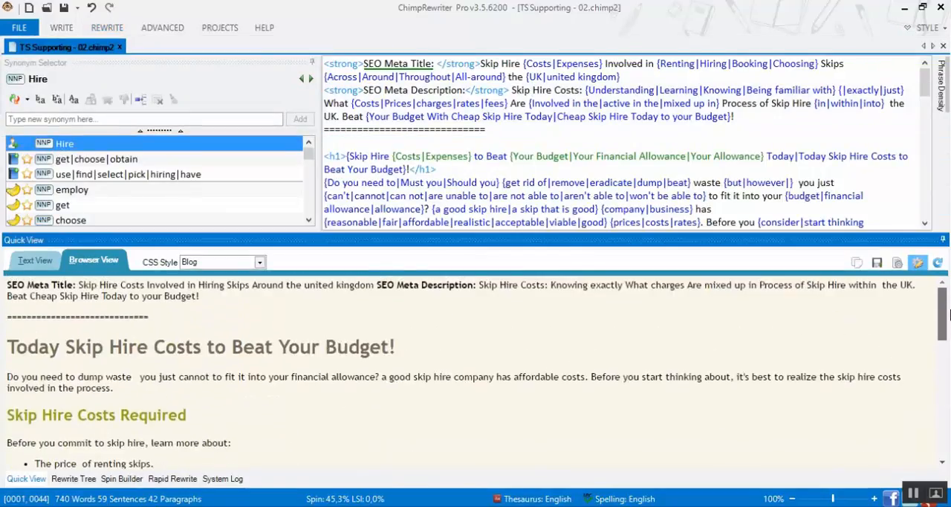
Refresh the preview for new spun versions and examine the spacing before "you just" in the opening paragraph
{"action": "left_click", "coordinate": [938, 264]}
{"action": "left_click", "coordinate": [938, 264]}
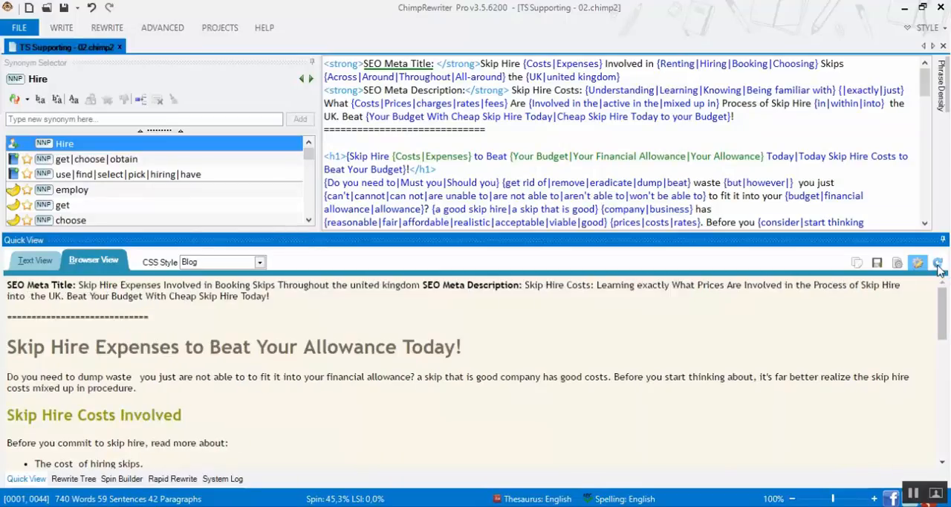
{"action": "left_click", "coordinate": [938, 264]}
{"action": "left_click_drag", "start_coordinate": [137, 378], "coordinate": [147, 377]}
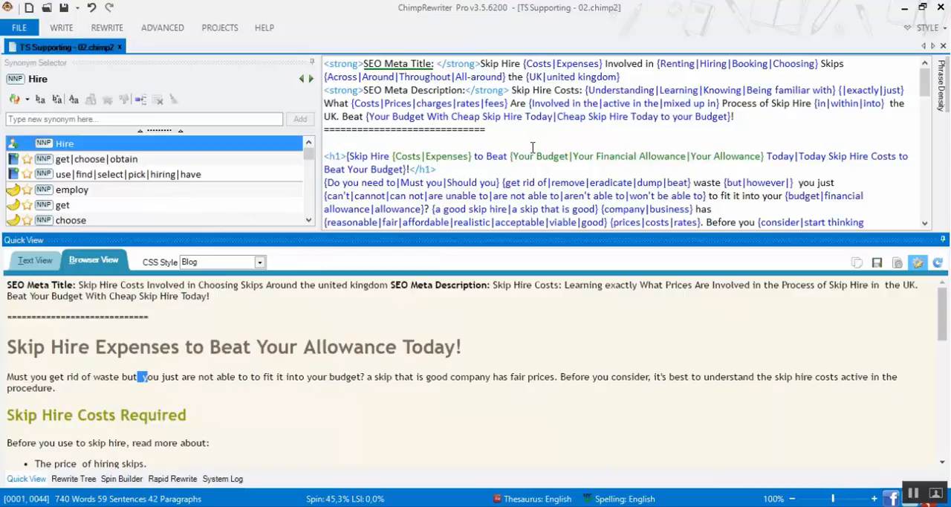
Delete the space after "just" at the end of the line in the opening paragraph
{"action": "left_click", "coordinate": [845, 180]}
{"action": "left_click", "coordinate": [854, 183]}
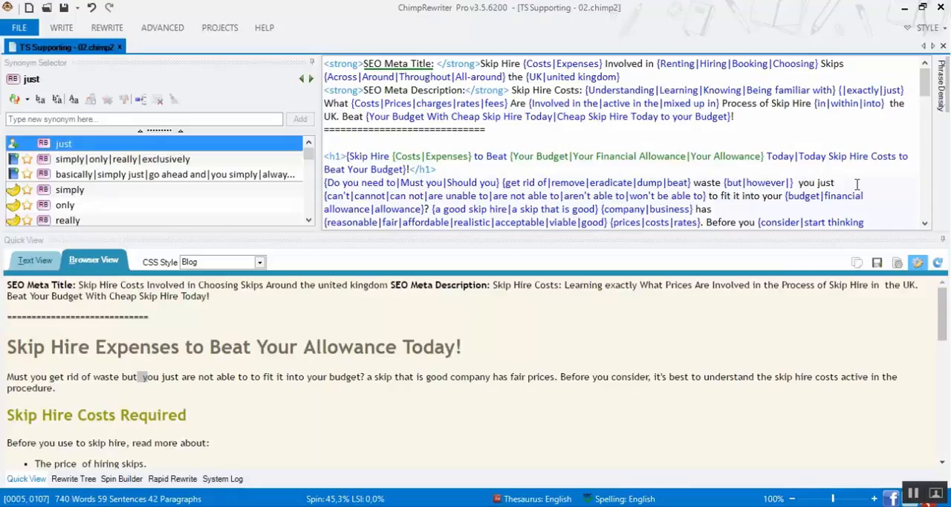
{"action": "key", "text": "Delete"}
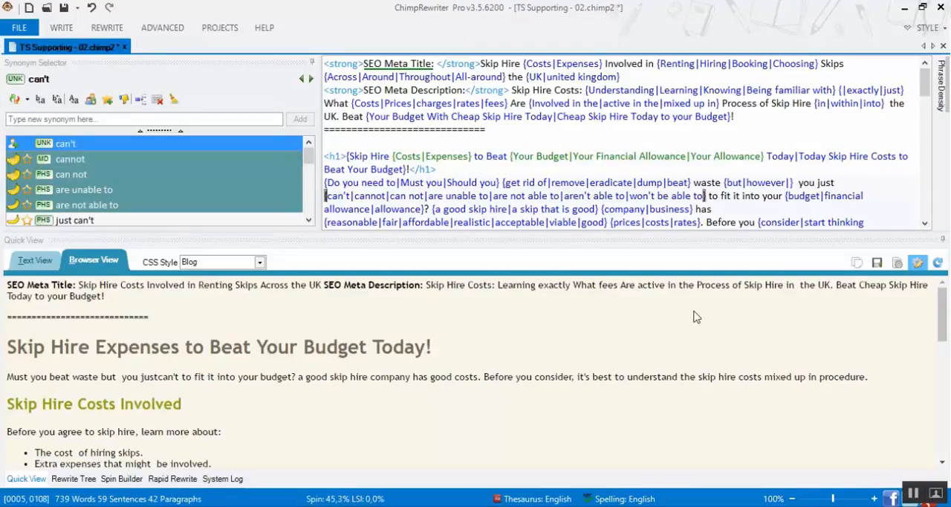
{"action": "left_click", "coordinate": [675, 359]}
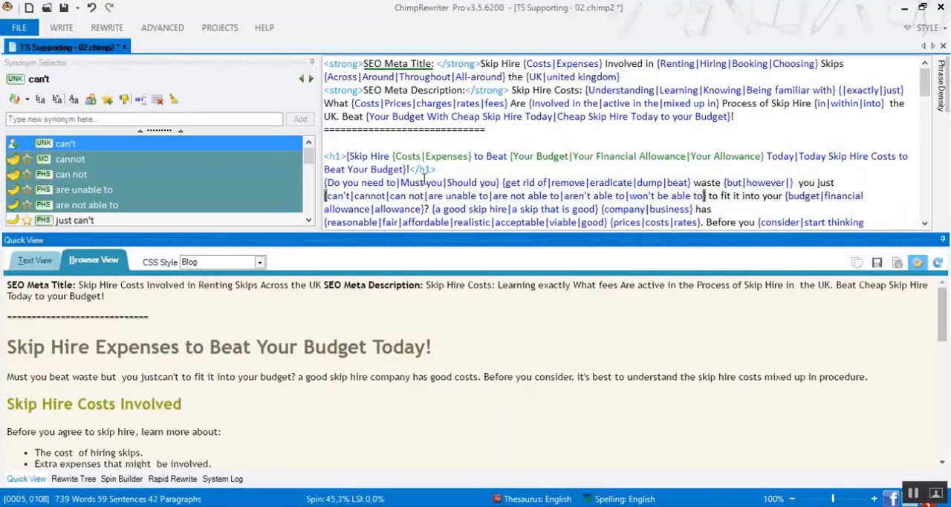
{"action": "left_click", "coordinate": [740, 206]}
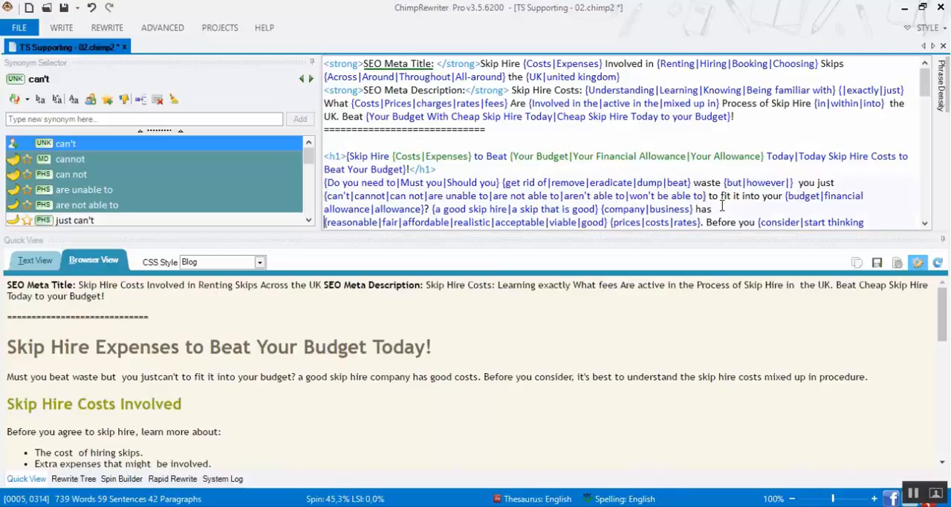
Remove the extra space between the {but|however|} synonyms and "you just" in the opening paragraph
{"action": "left_click", "coordinate": [105, 376]}
{"action": "double_click", "coordinate": [112, 377]}
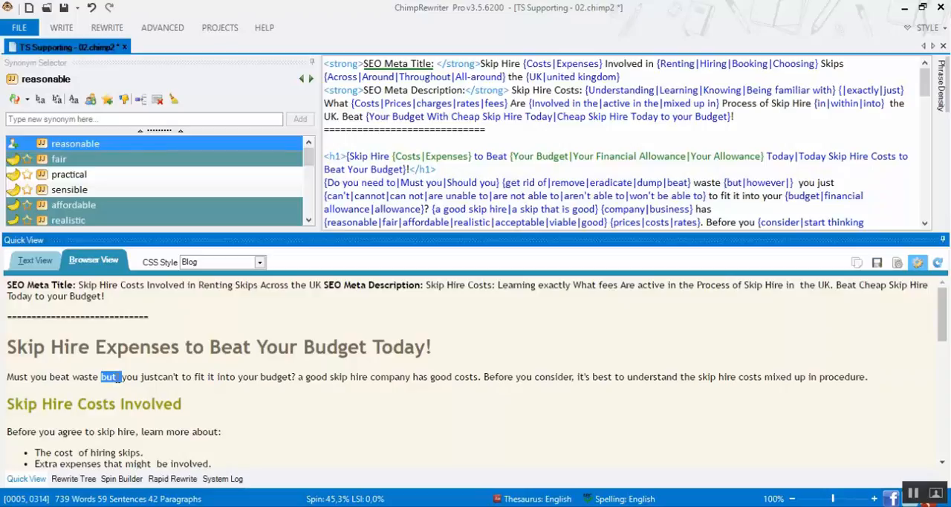
{"action": "left_click", "coordinate": [518, 116]}
{"action": "key", "text": "ctrl+f"}
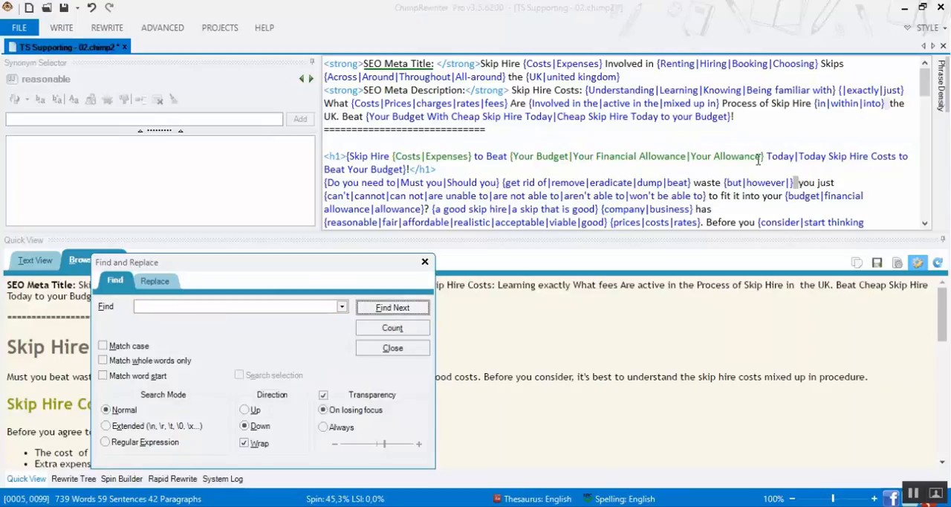
{"action": "left_click", "coordinate": [802, 184]}
{"action": "left_click", "coordinate": [799, 184]}
{"action": "key", "text": "Left"}
{"action": "key", "text": "Delete"}
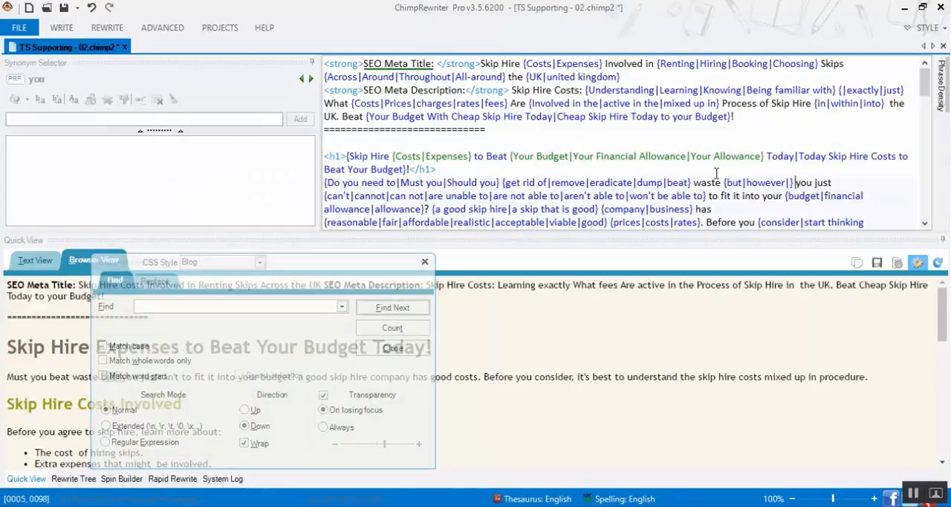
Count the double spaces in the article, close the search, and check the spacing in the preview
{"action": "left_click", "coordinate": [405, 327]}
{"action": "left_click", "coordinate": [261, 386]}
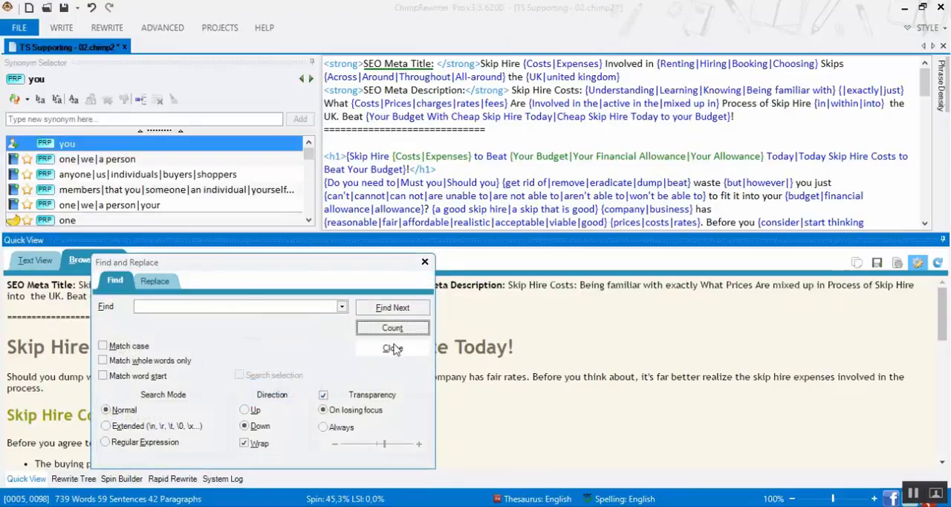
{"action": "left_click", "coordinate": [394, 348]}
{"action": "scroll", "coordinate": [429, 380], "scroll_direction": "down", "scroll_amount": 2}
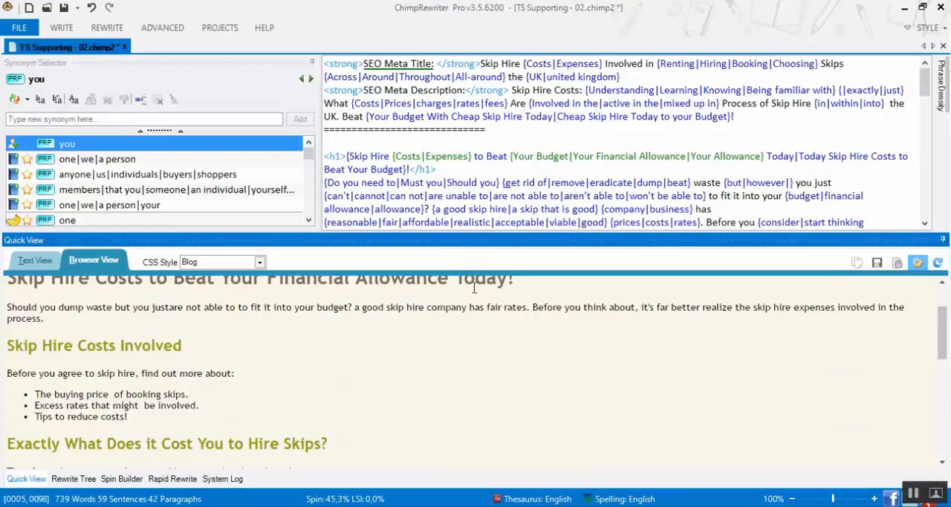
Replace all double spaces in the article with single spaces, clearing the old GBP replacement text
{"action": "key", "text": "ctrl+f"}
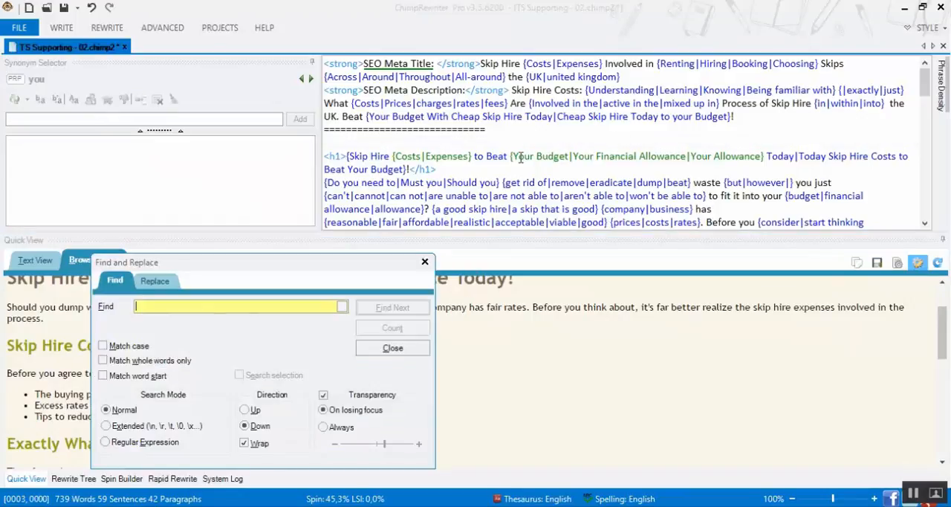
{"action": "left_click", "coordinate": [160, 285]}
{"action": "left_click", "coordinate": [158, 325]}
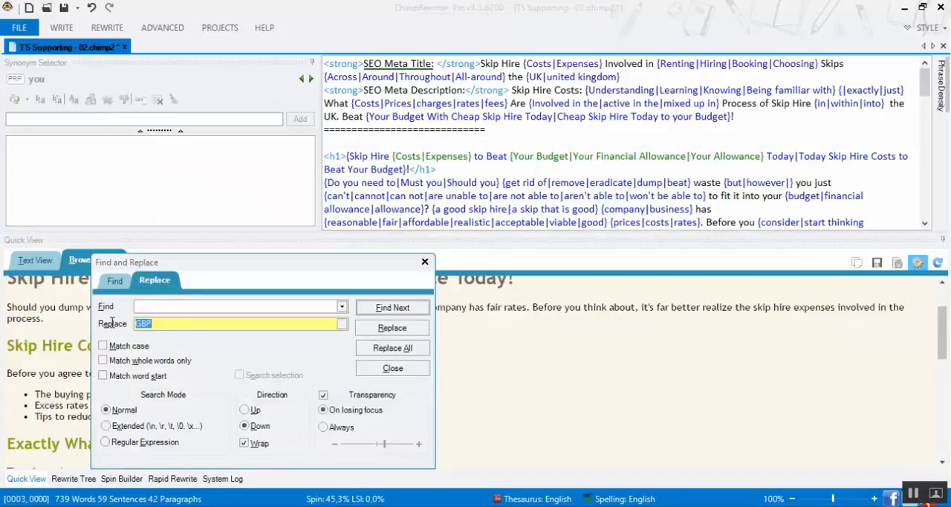
{"action": "left_click", "coordinate": [393, 348]}
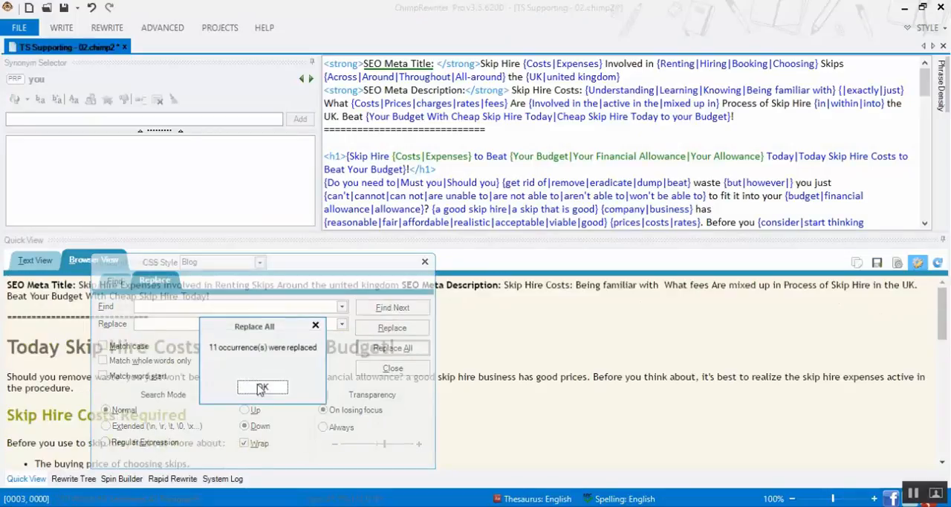
{"action": "left_click", "coordinate": [263, 388]}
{"action": "left_click", "coordinate": [382, 371]}
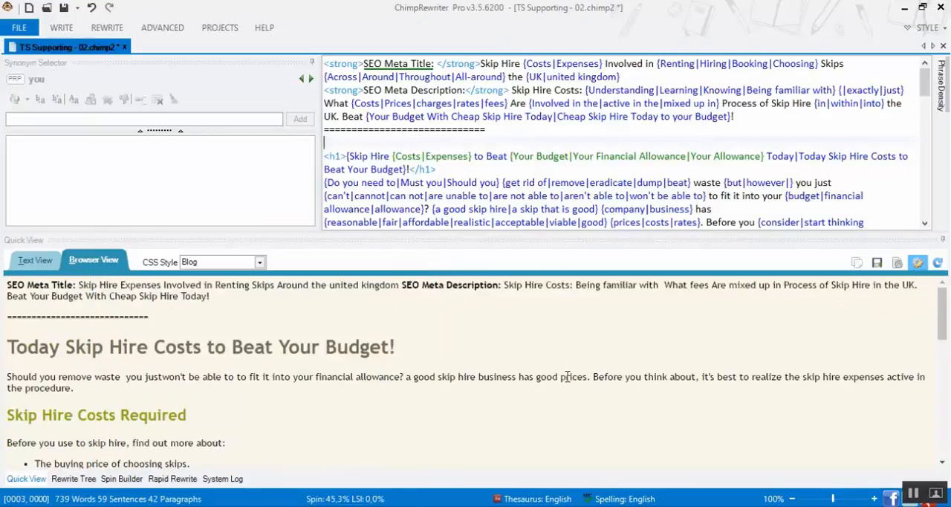
{"action": "left_click", "coordinate": [246, 369]}
Refresh the preview for new spun versions and check the spacing in the opening sections
{"action": "left_click", "coordinate": [935, 265]}
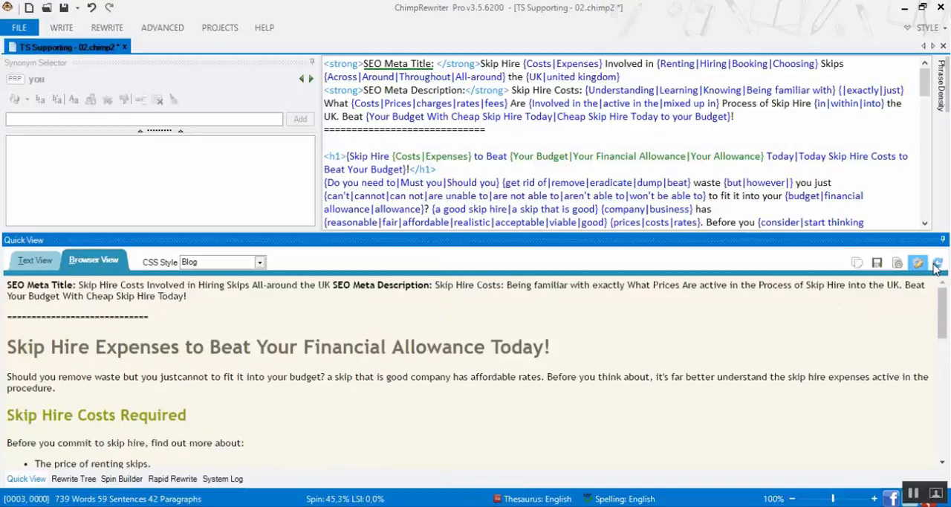
{"action": "left_click", "coordinate": [935, 266]}
{"action": "left_click", "coordinate": [935, 266]}
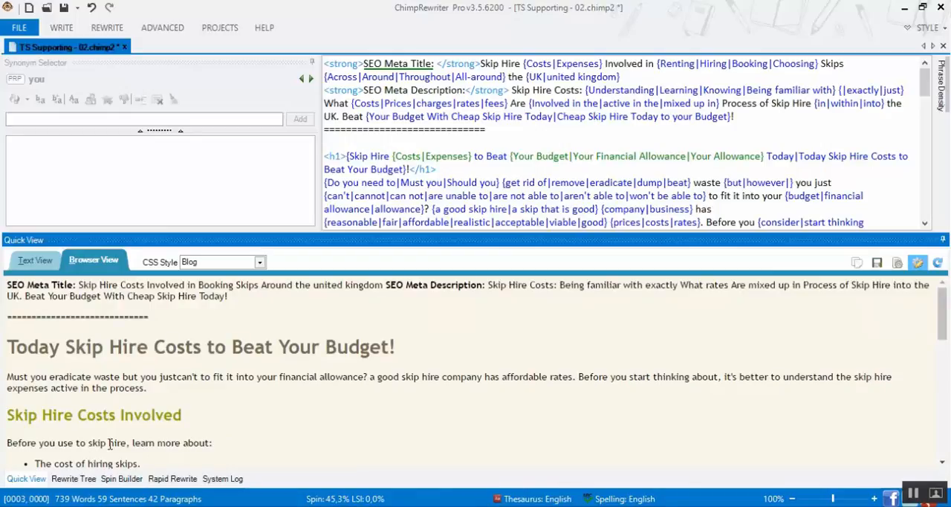
{"action": "scroll", "coordinate": [177, 432], "scroll_direction": "down", "scroll_amount": 2}
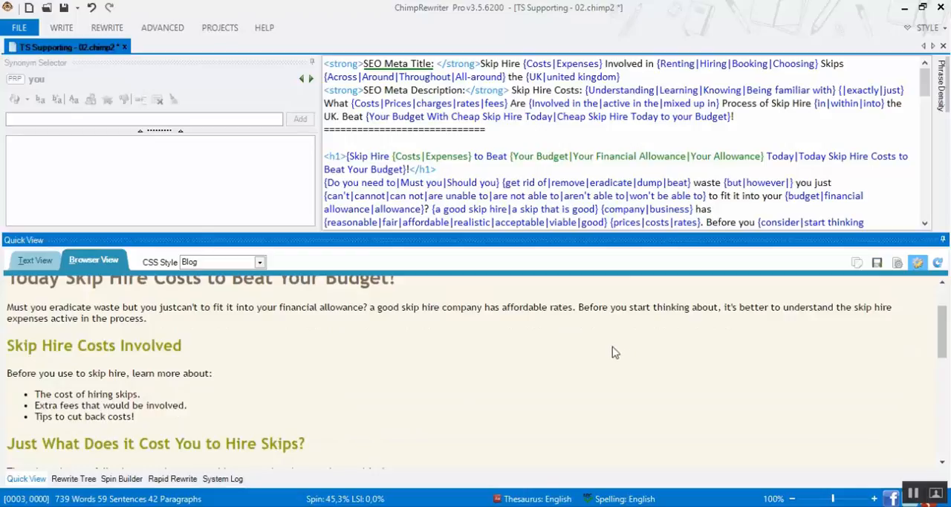
{"action": "left_click_drag", "start_coordinate": [941, 316], "coordinate": [941, 301]}
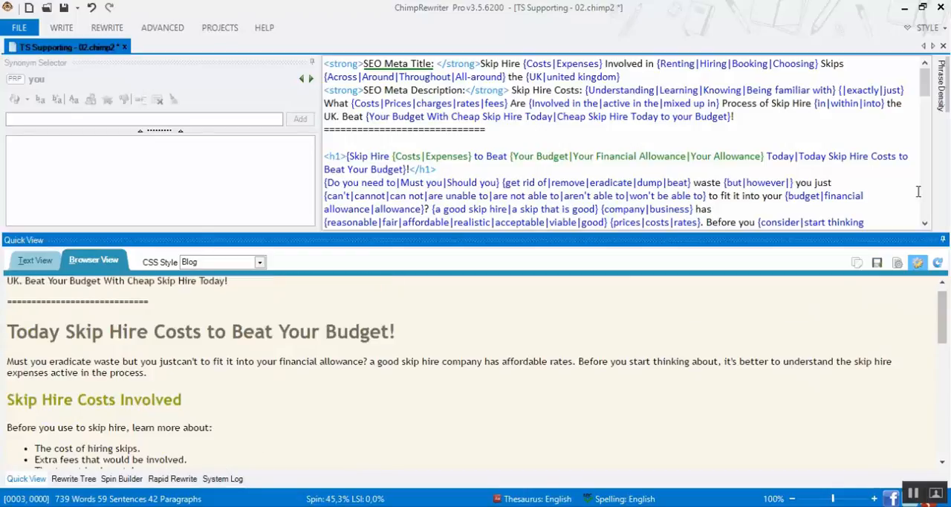